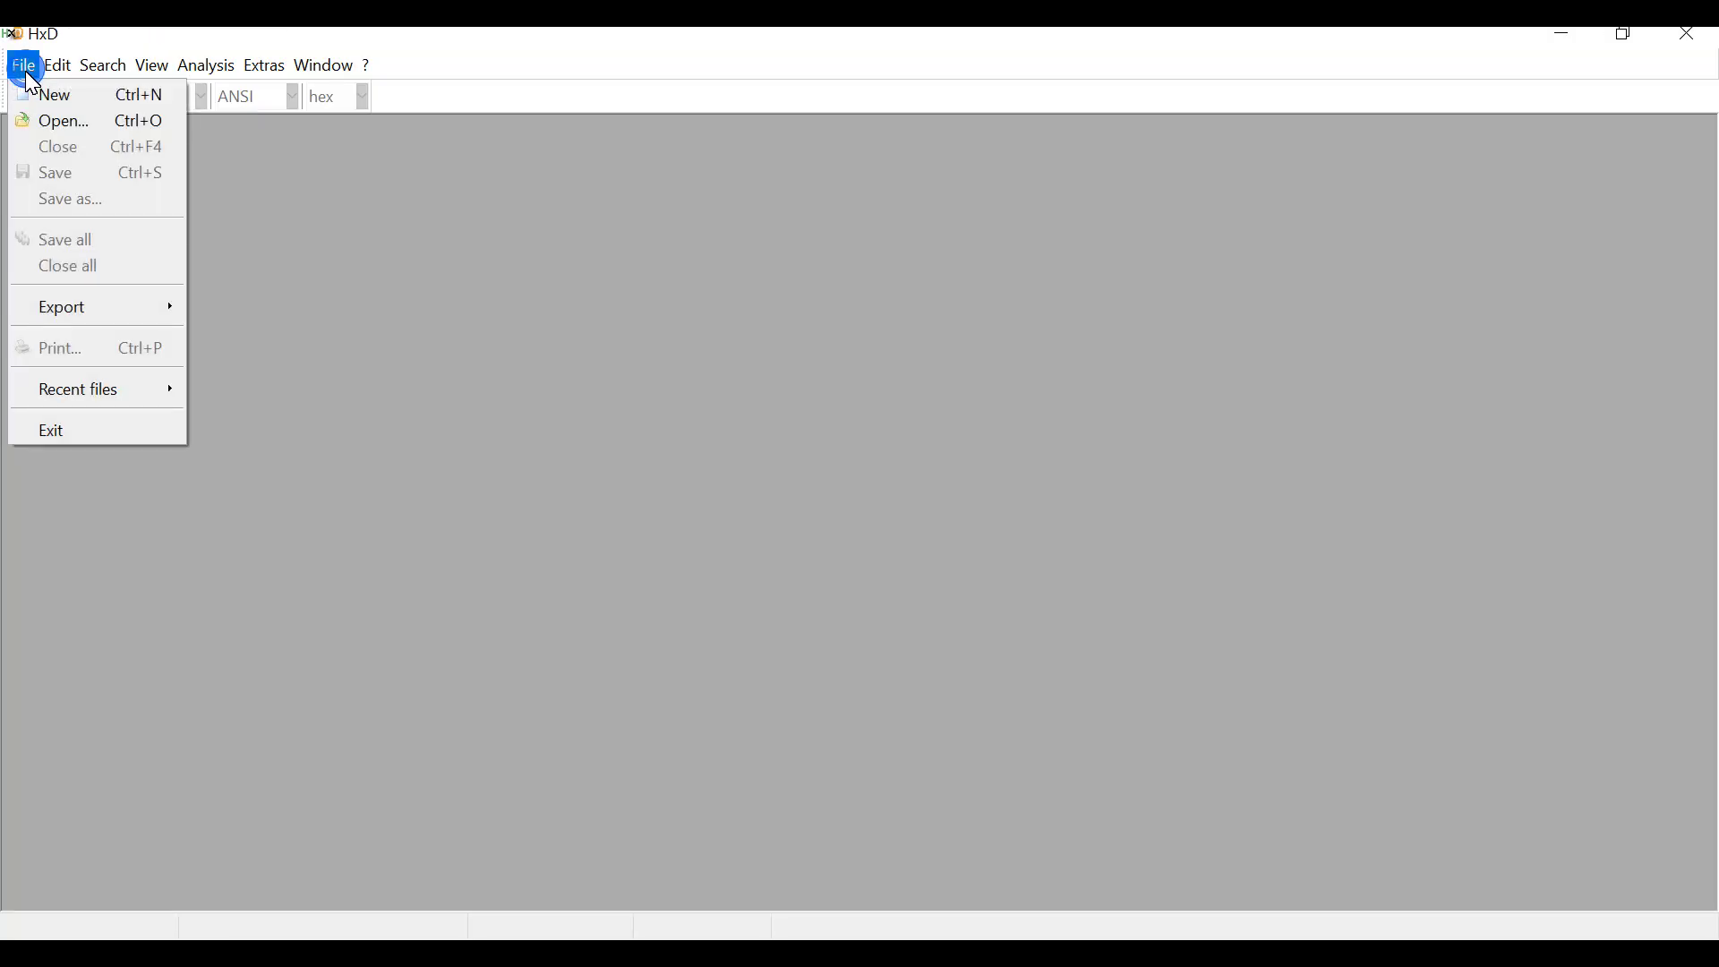
Create a new hex file containing the text sabu.dds followed by the byte 0A
click(36, 95)
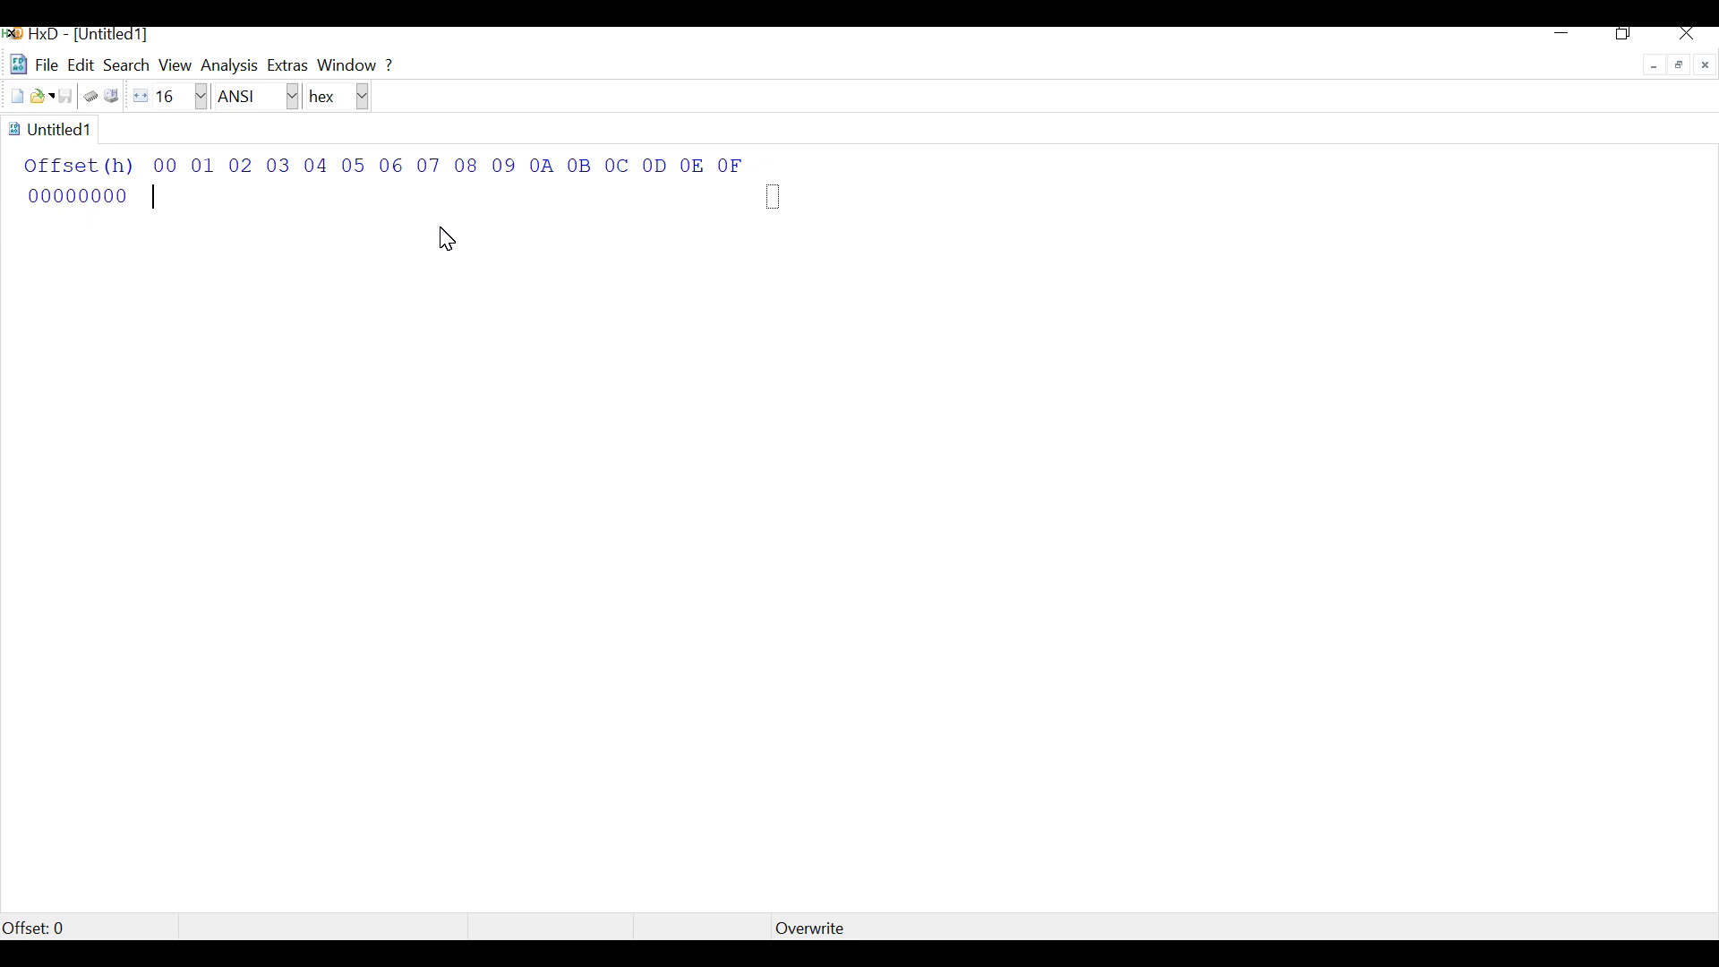
text(AB)
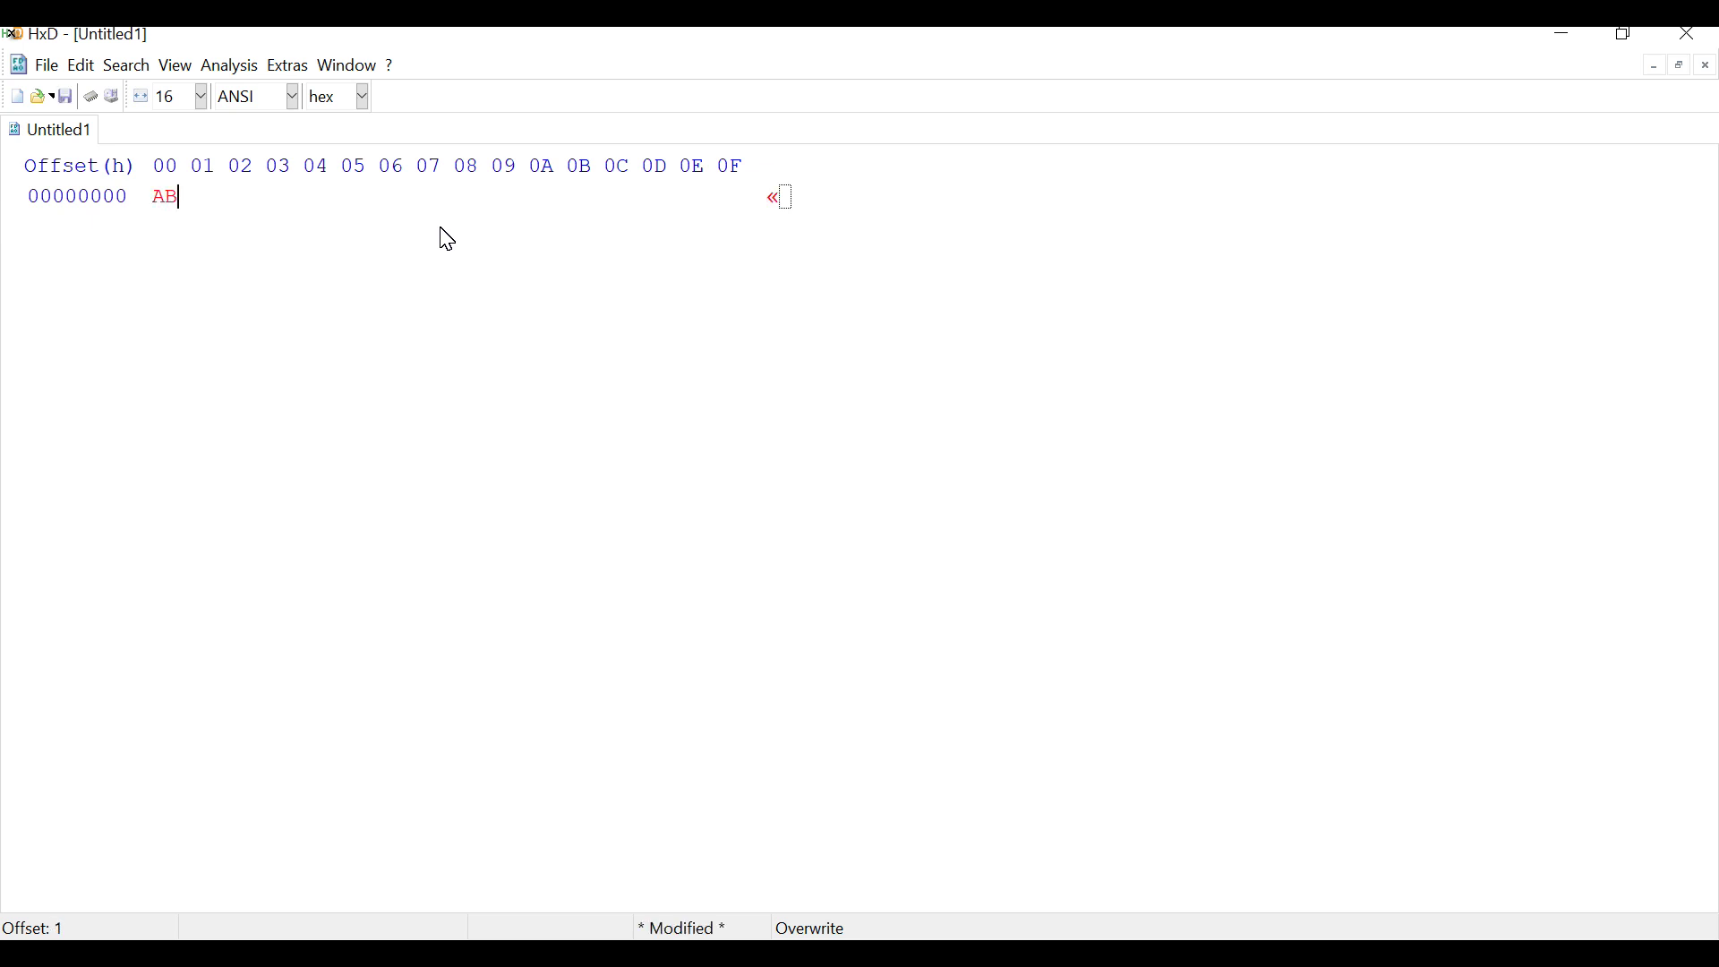
click(770, 197)
text(sabu.dds)
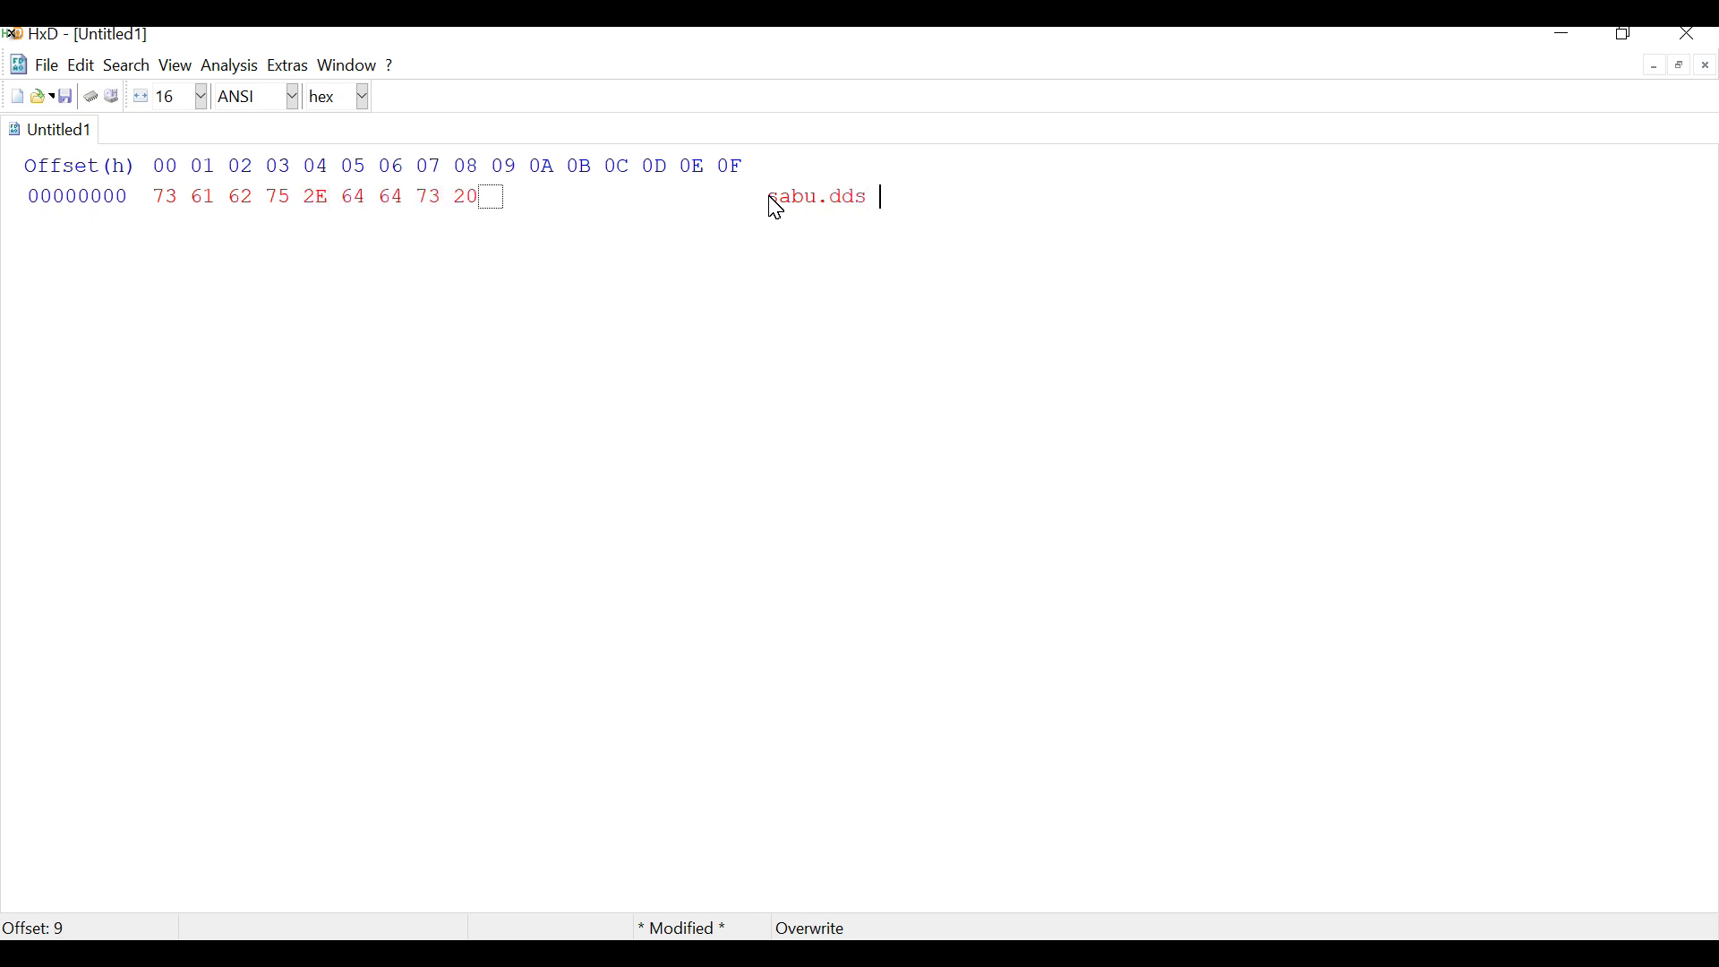
click(456, 198)
text(0A)
Save the new hex file as 0000.pac in the tutorial folder
click(43, 68)
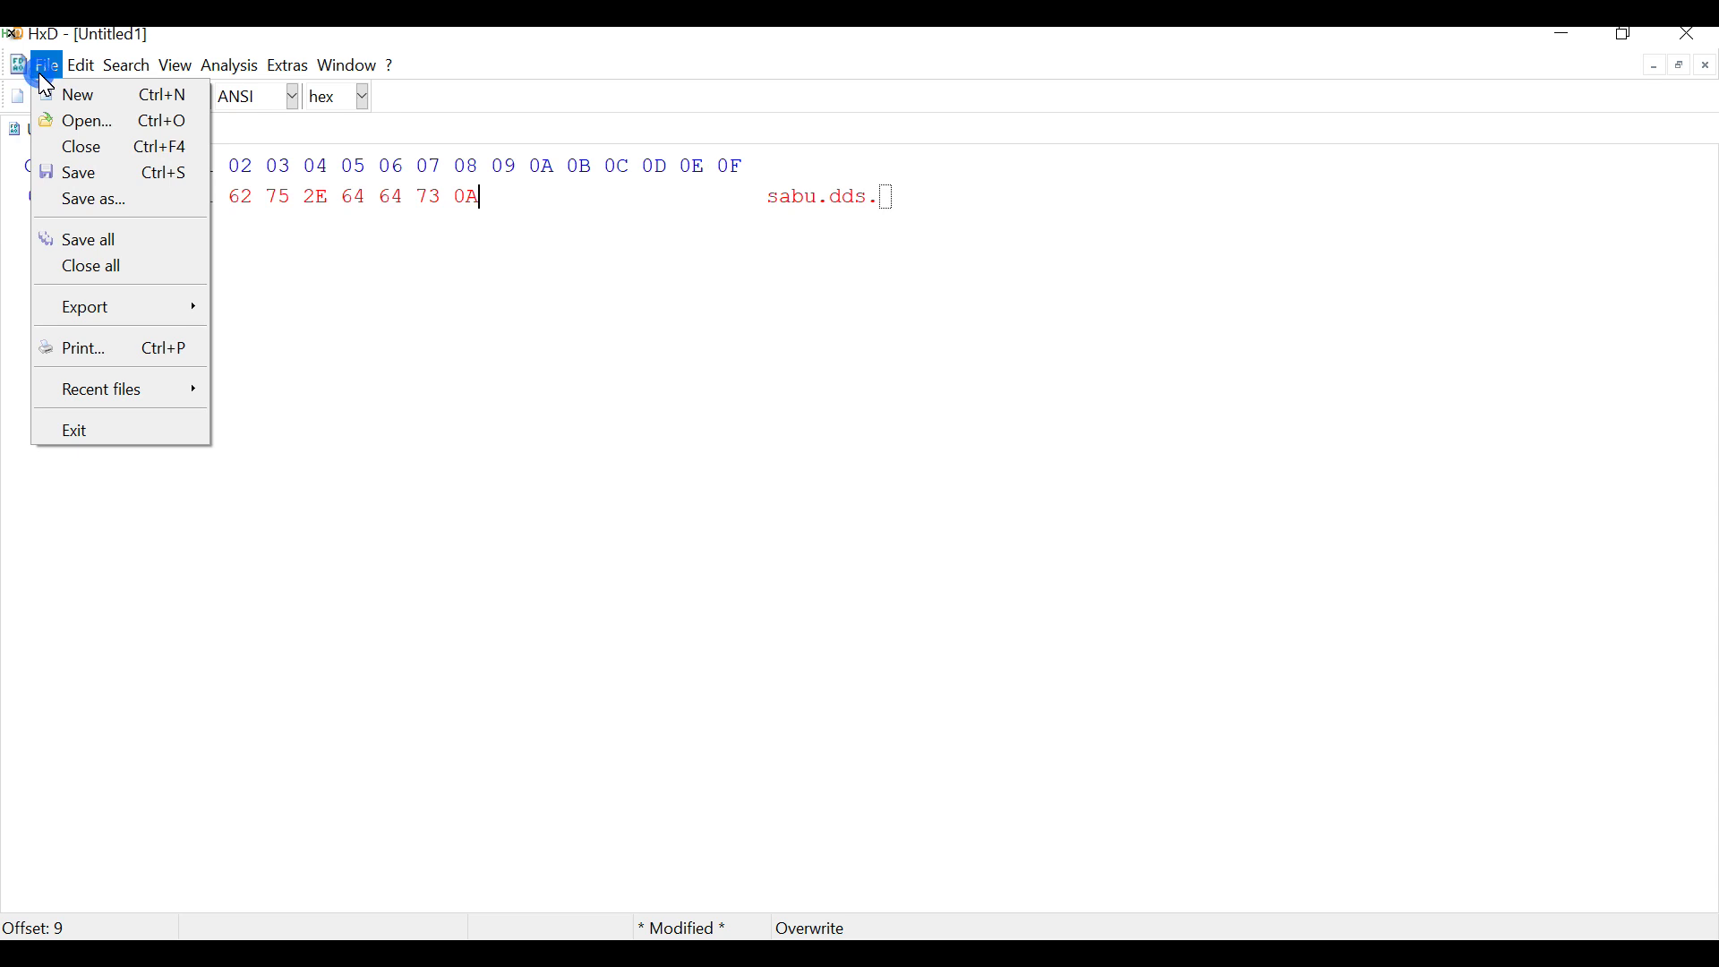
click(70, 212)
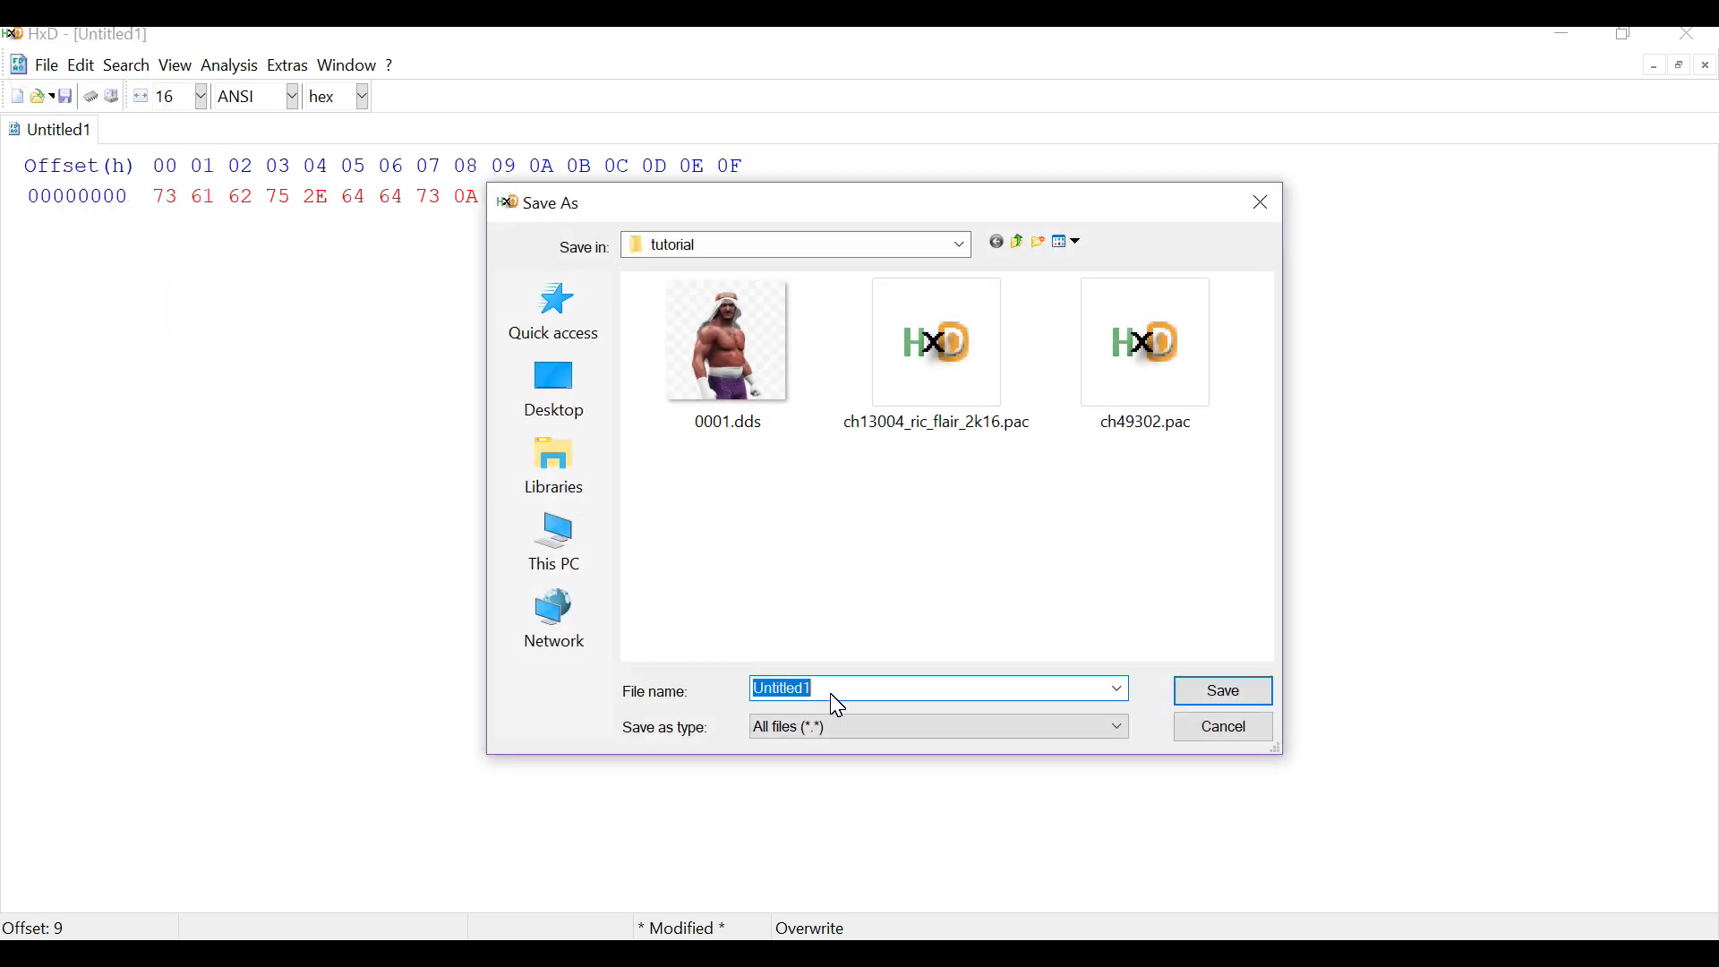
text(0000.pac)
key(ctrl+a)
key(Return)
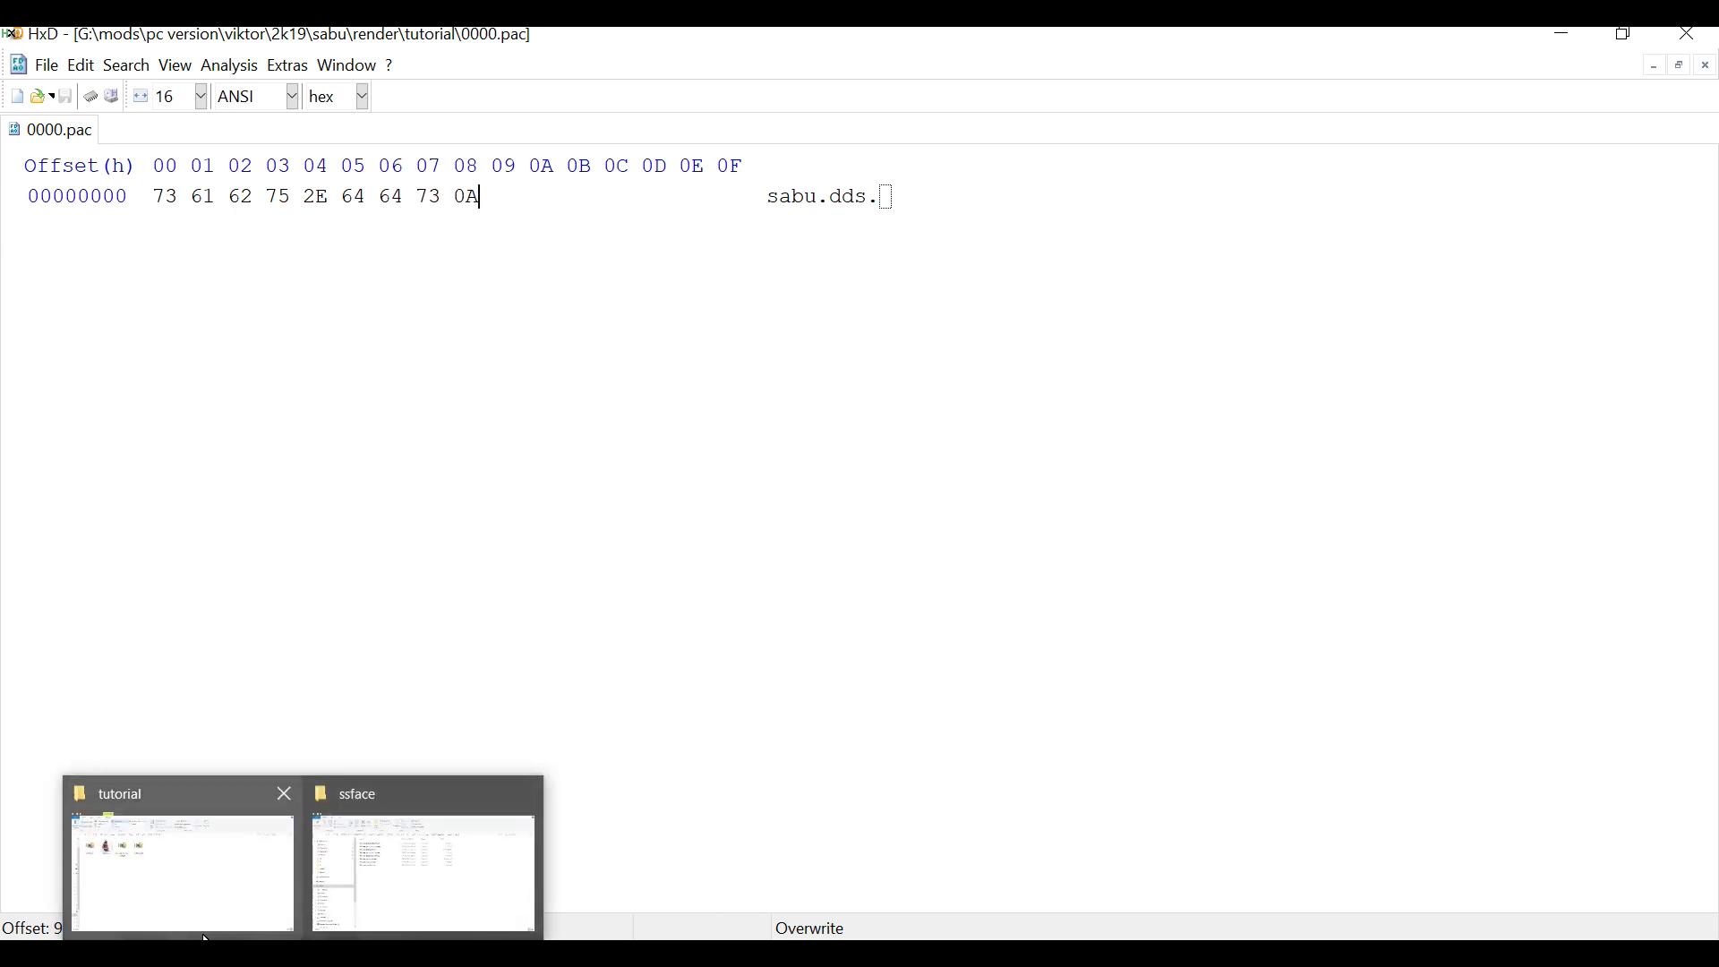
Open 0001.dds from the tutorial folder in Photoshop, loading its transparency as an alpha channel
click(202, 931)
click(265, 309)
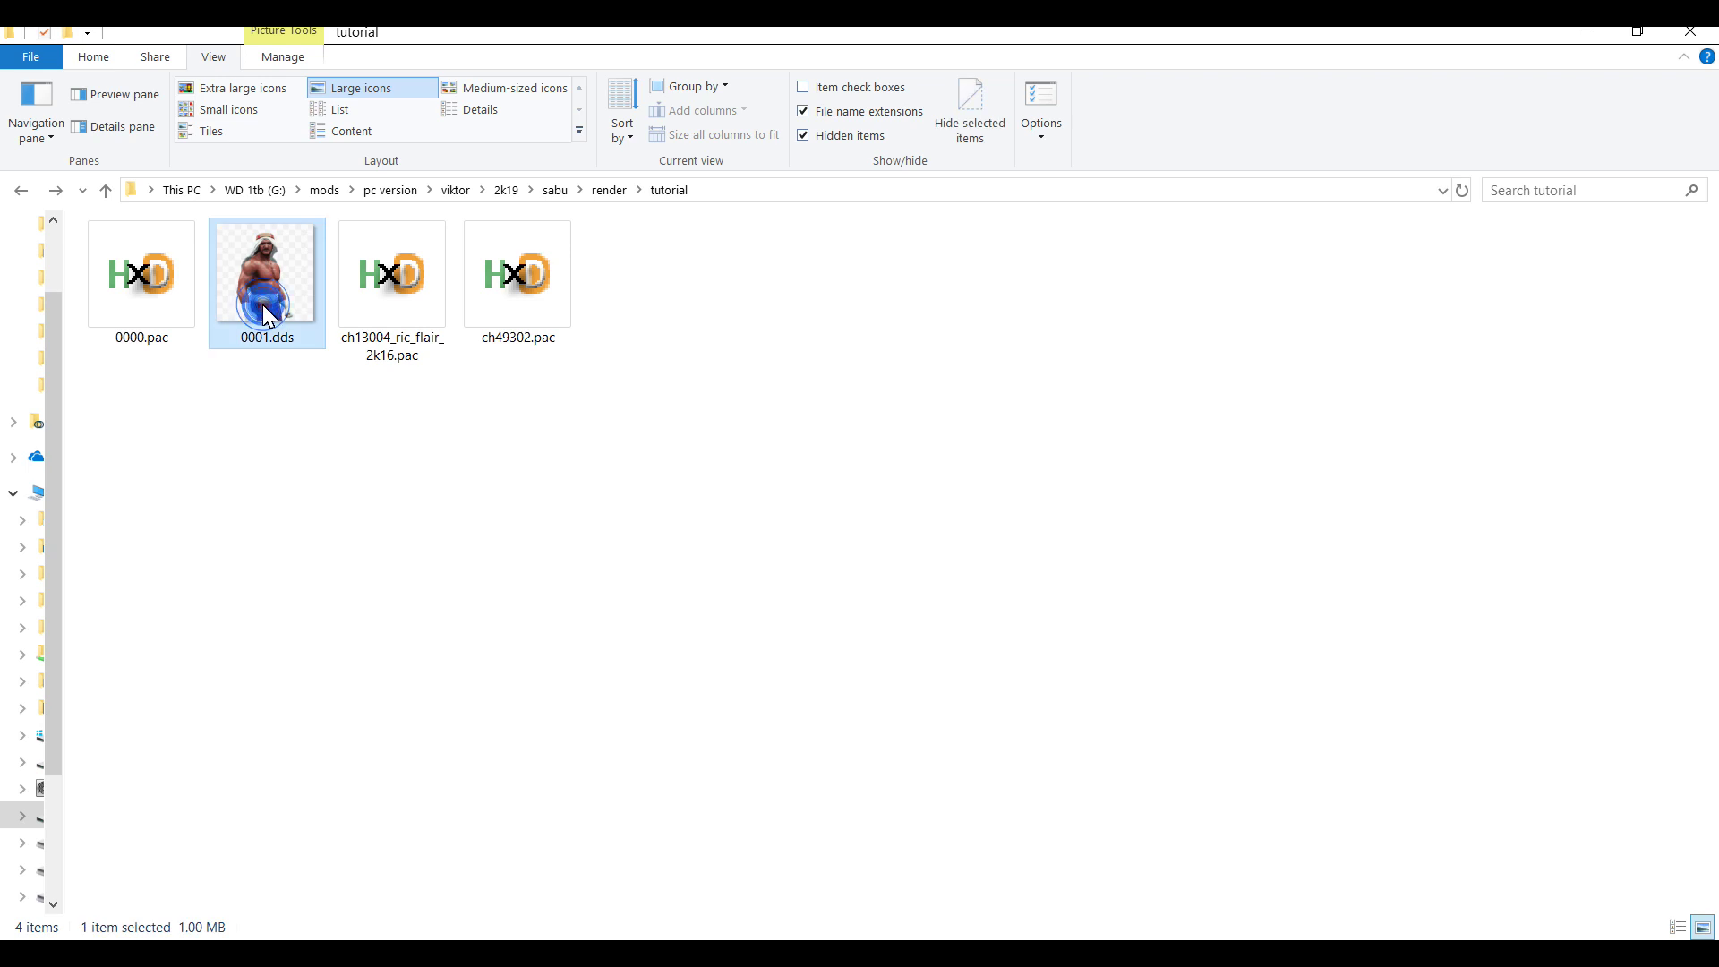
double_click(265, 309)
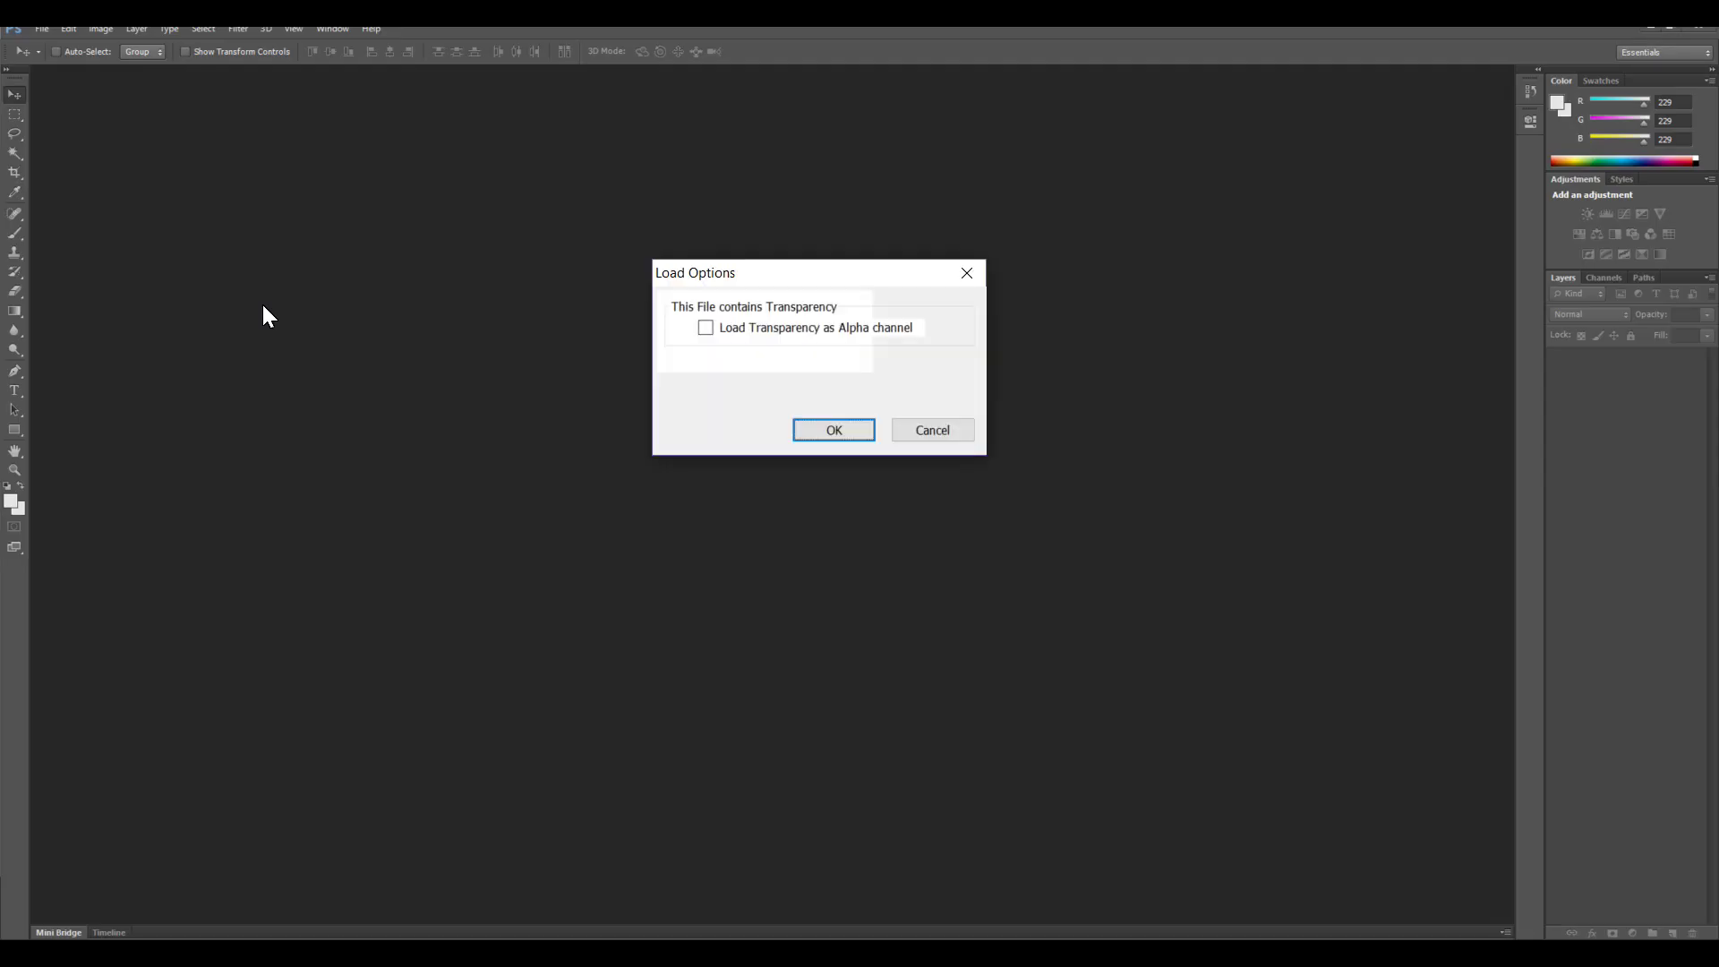
click(803, 330)
click(811, 428)
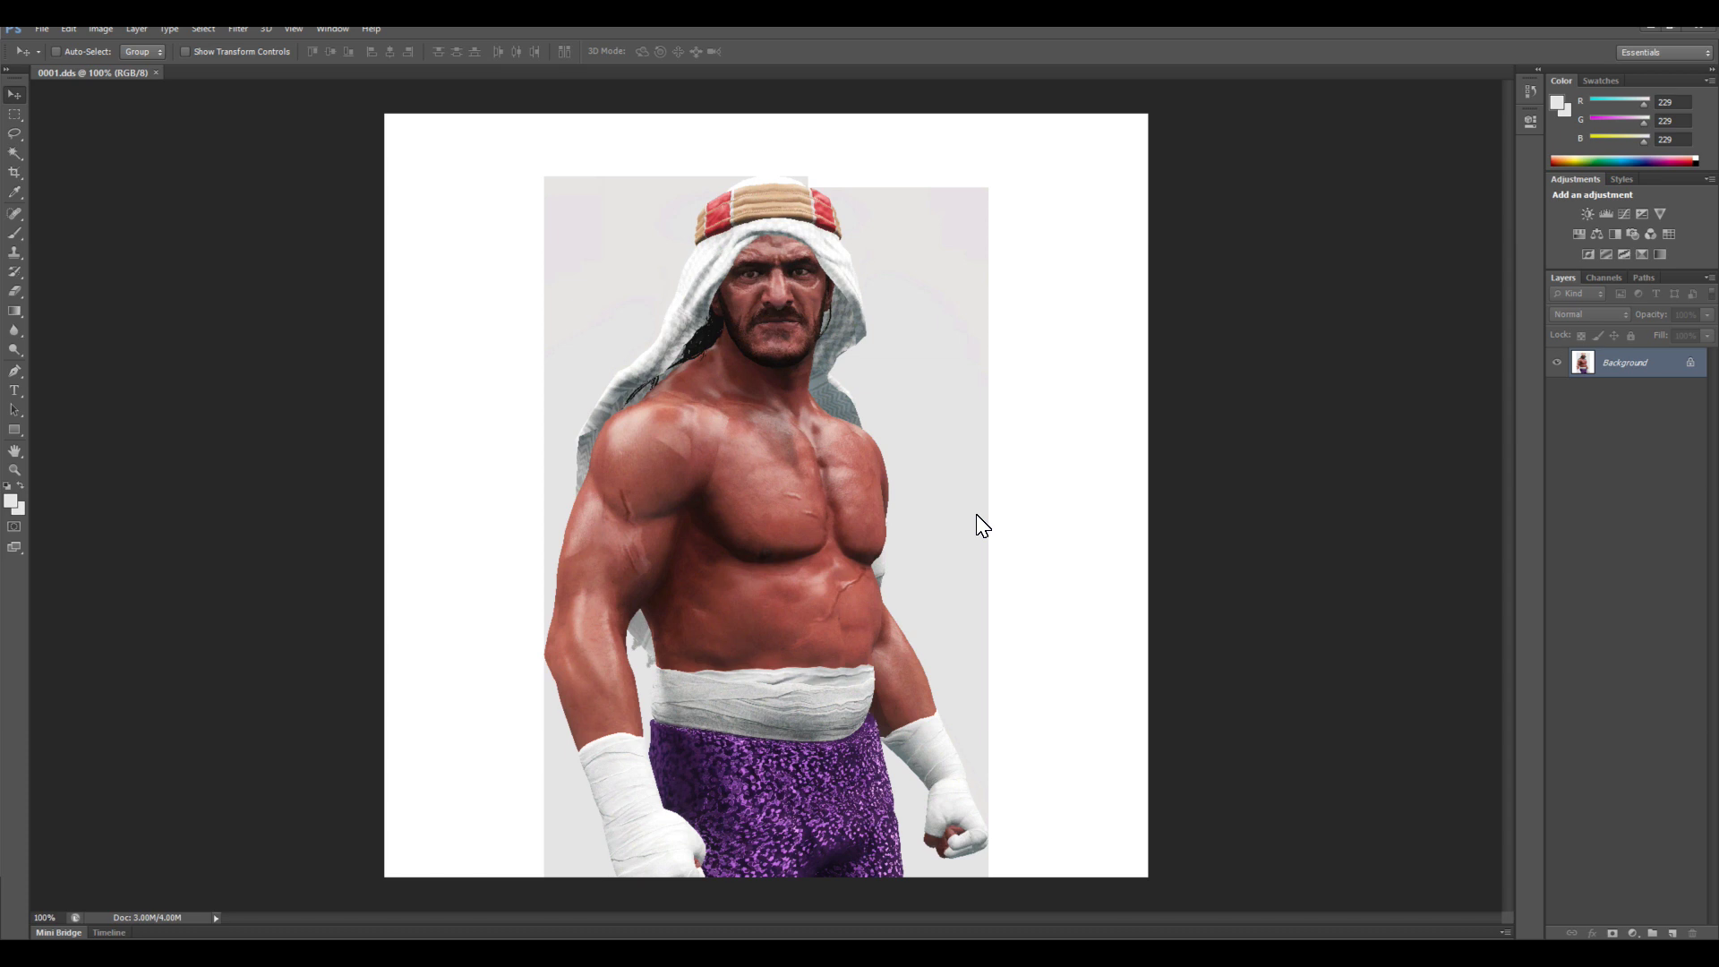
Save the render over 0001.dds in D3D/DDS format, using DXT5 with interpolated alpha and no MIP maps
click(41, 28)
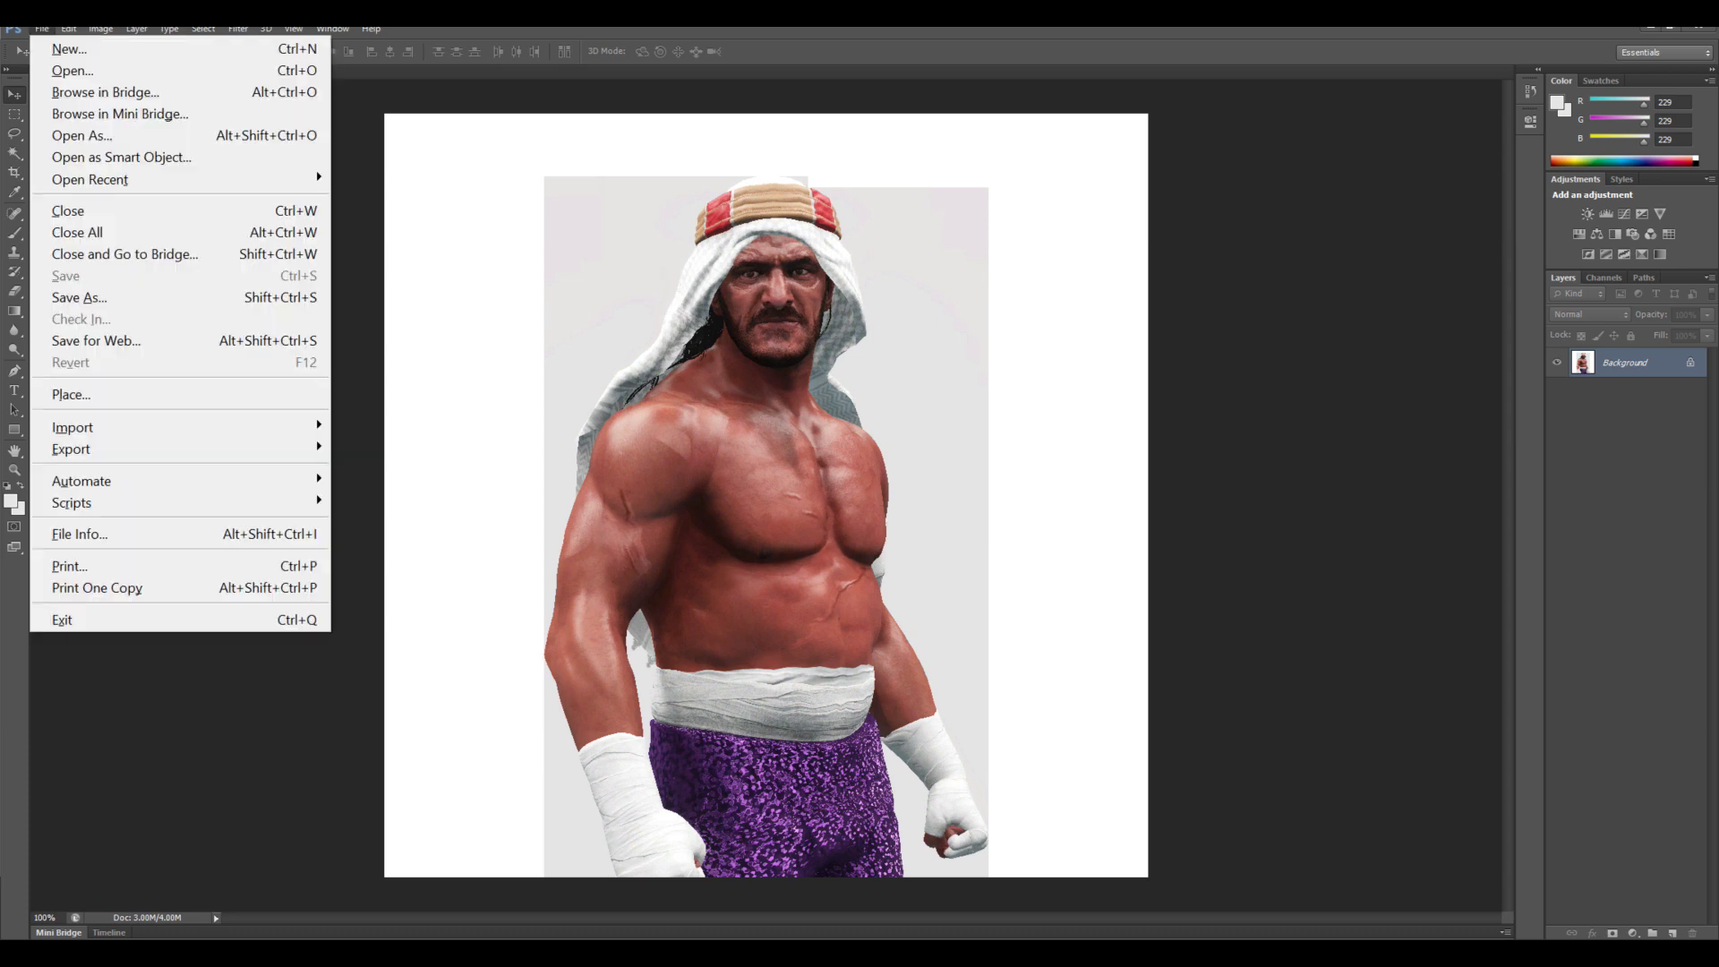
click(67, 297)
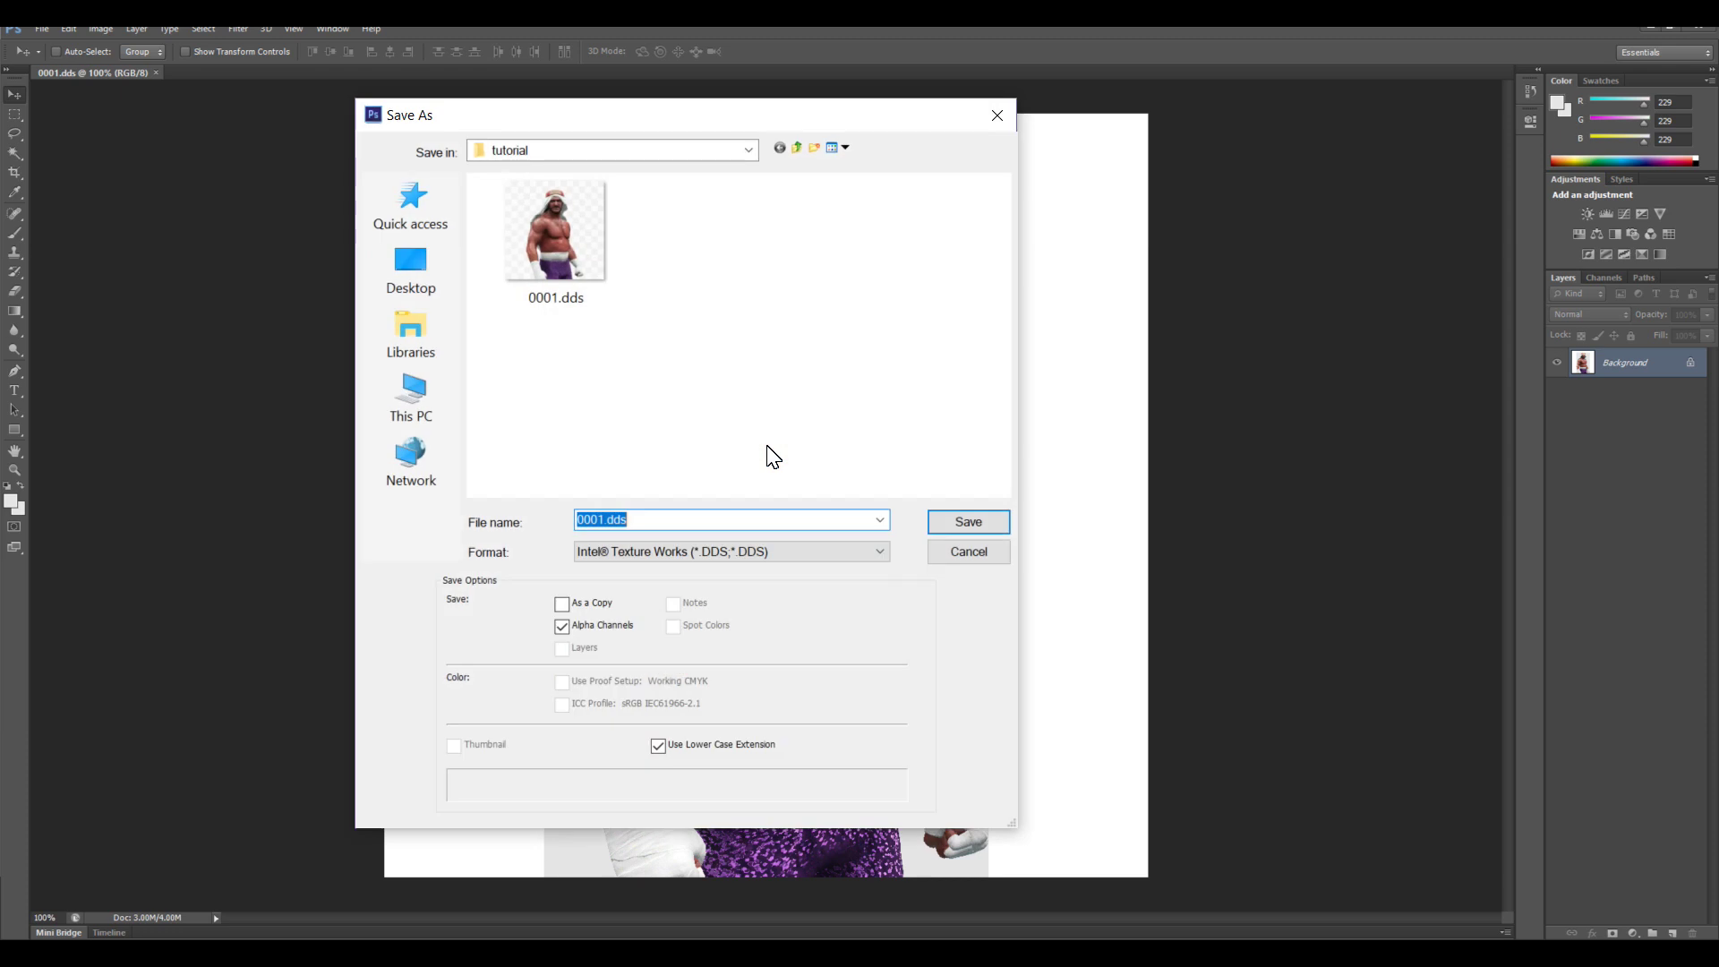
click(699, 551)
click(641, 646)
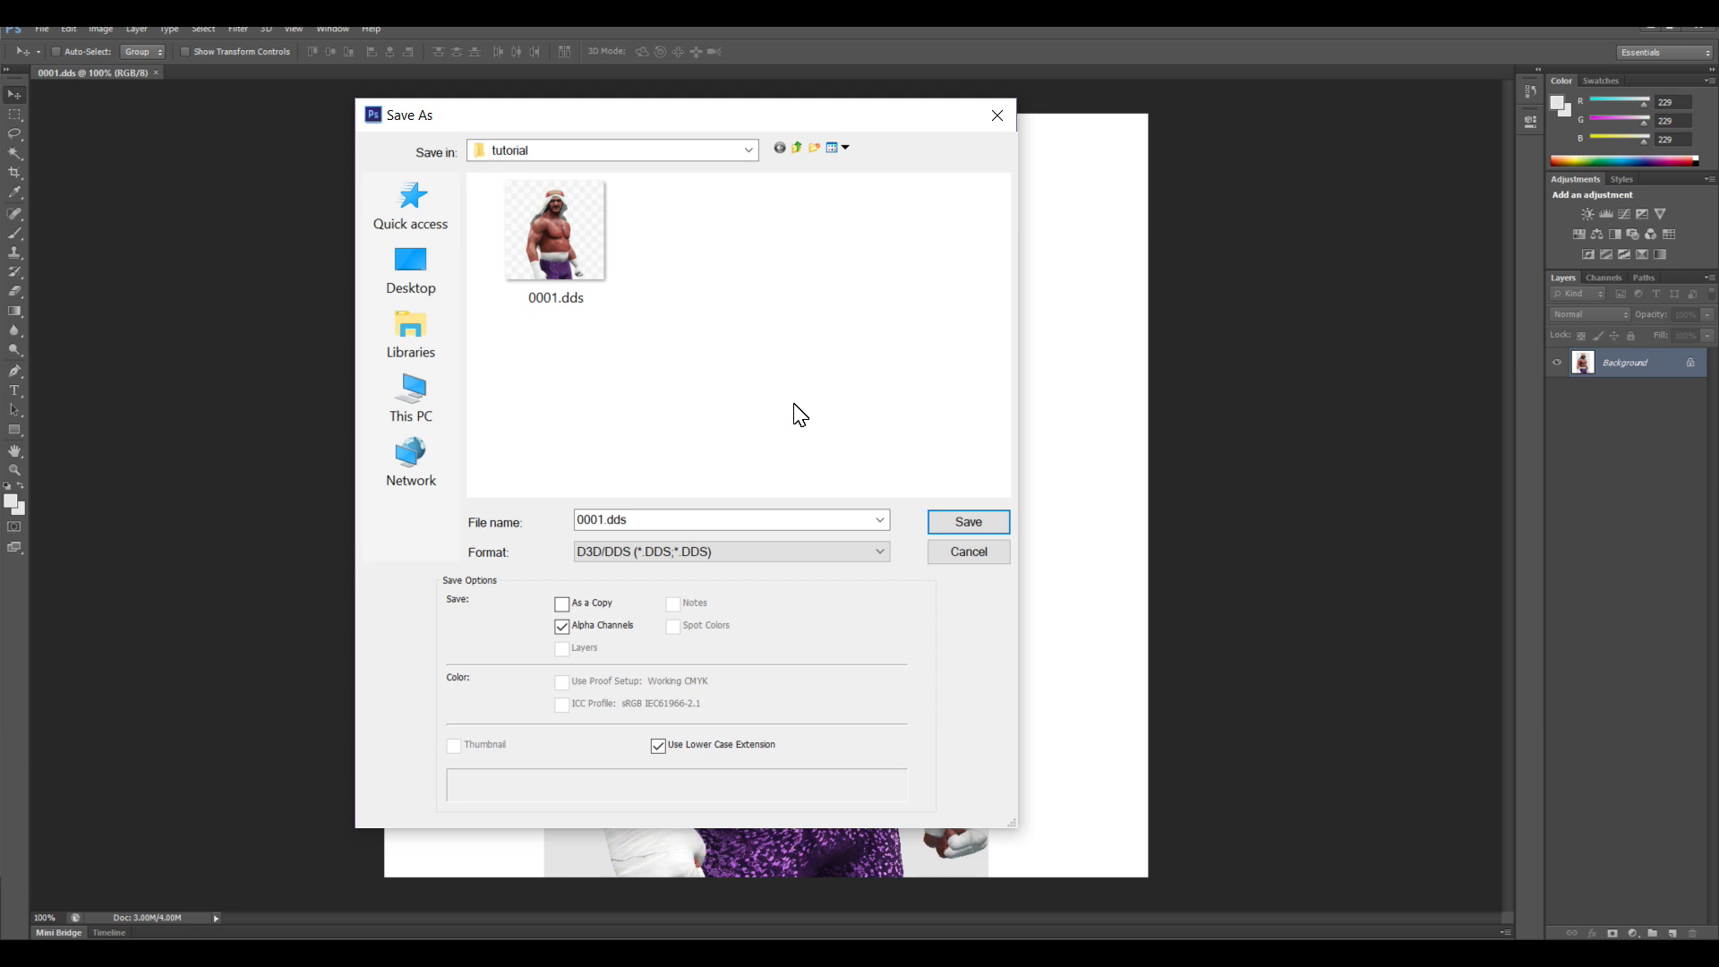
click(942, 524)
click(825, 368)
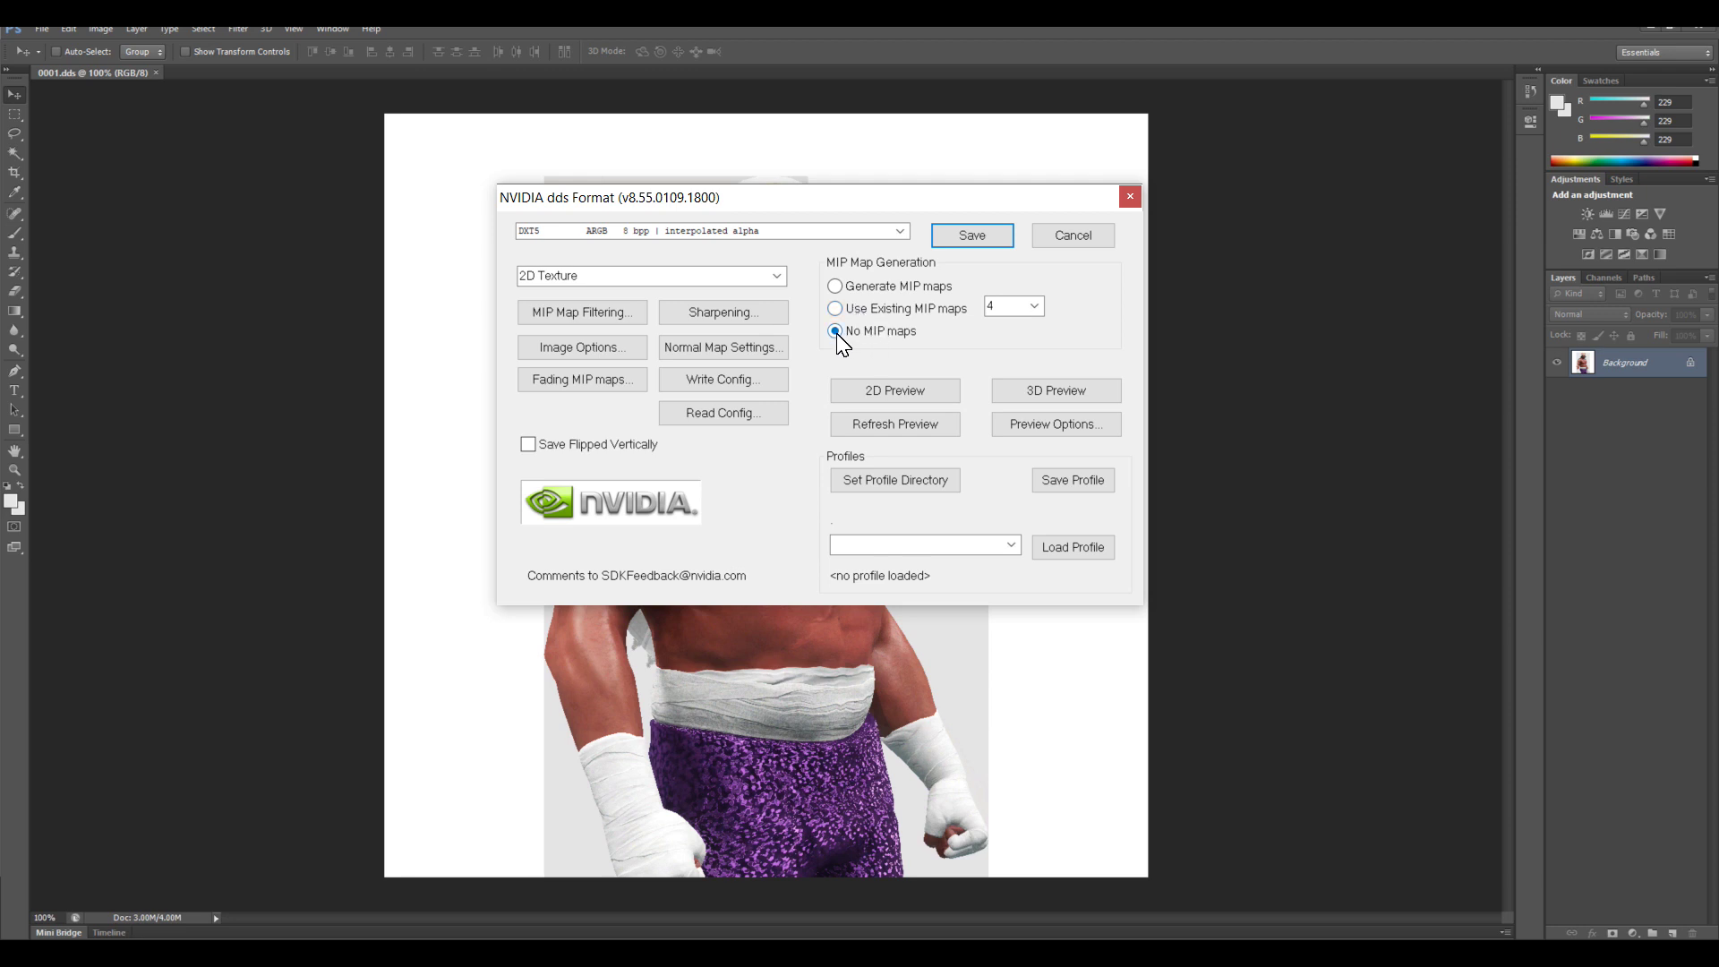
click(963, 240)
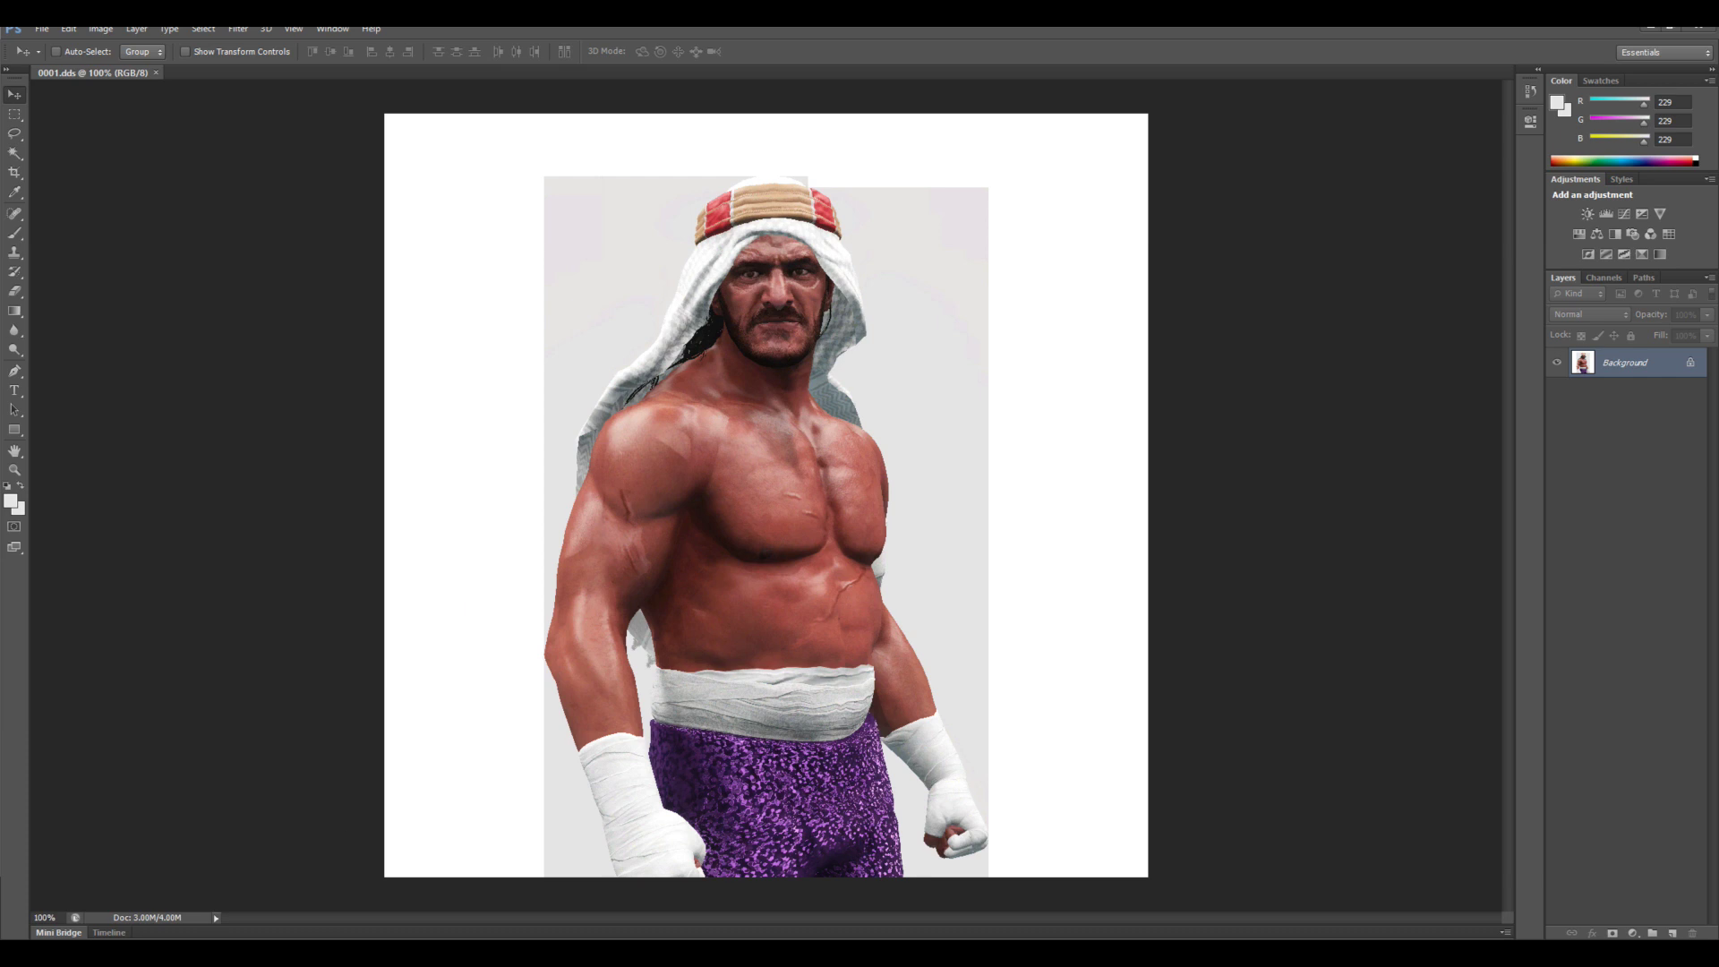
Switch to X-Packer and select 0000.pac and 0001.dds from the tutorial folder as the files for a PACH archive
mouse_move(305, 938)
click(212, 876)
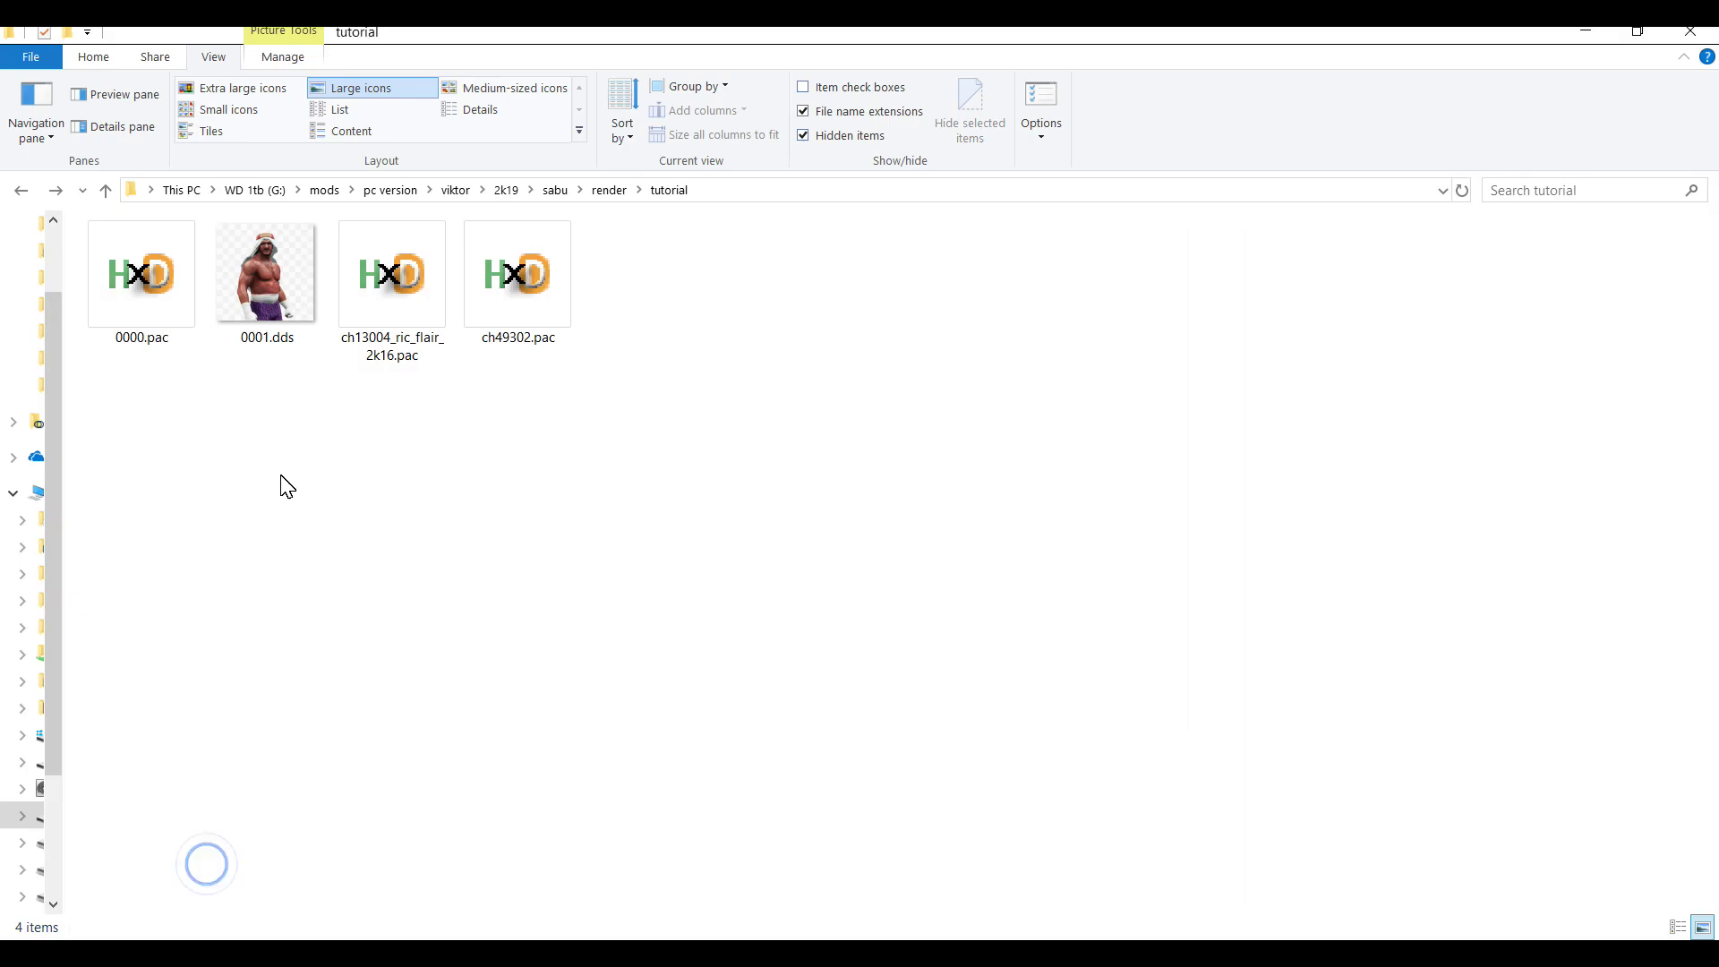
click(255, 357)
mouse_move(254, 356)
key(alt+Tab)
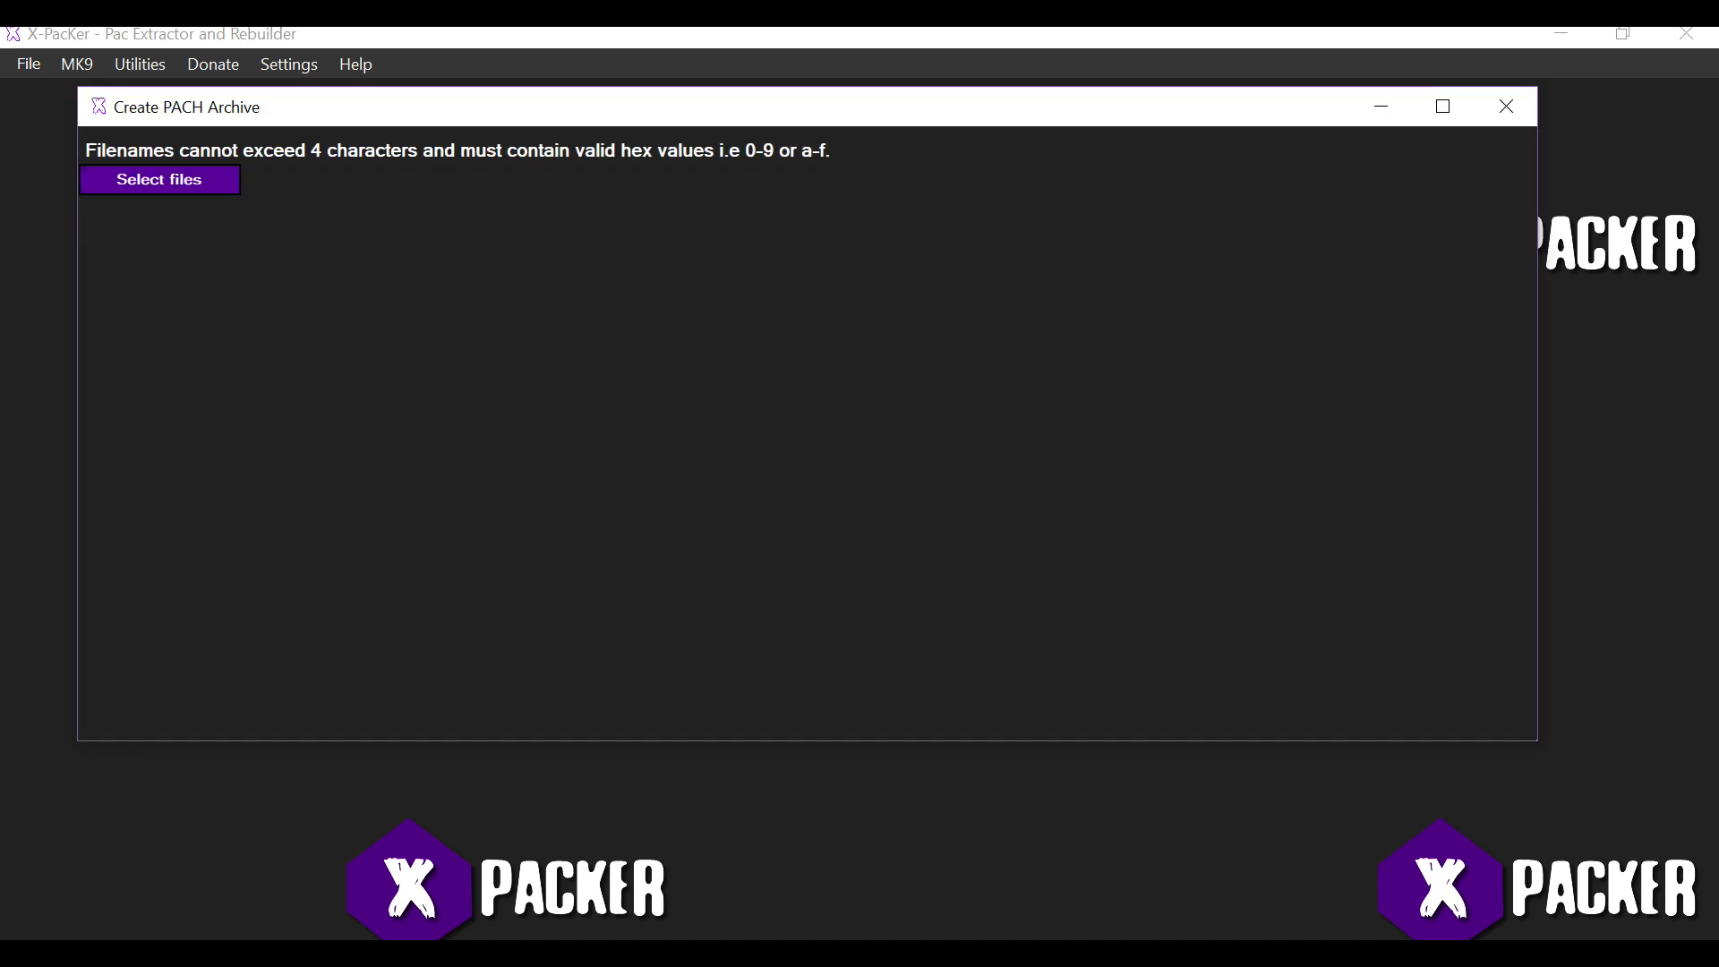
key(Return)
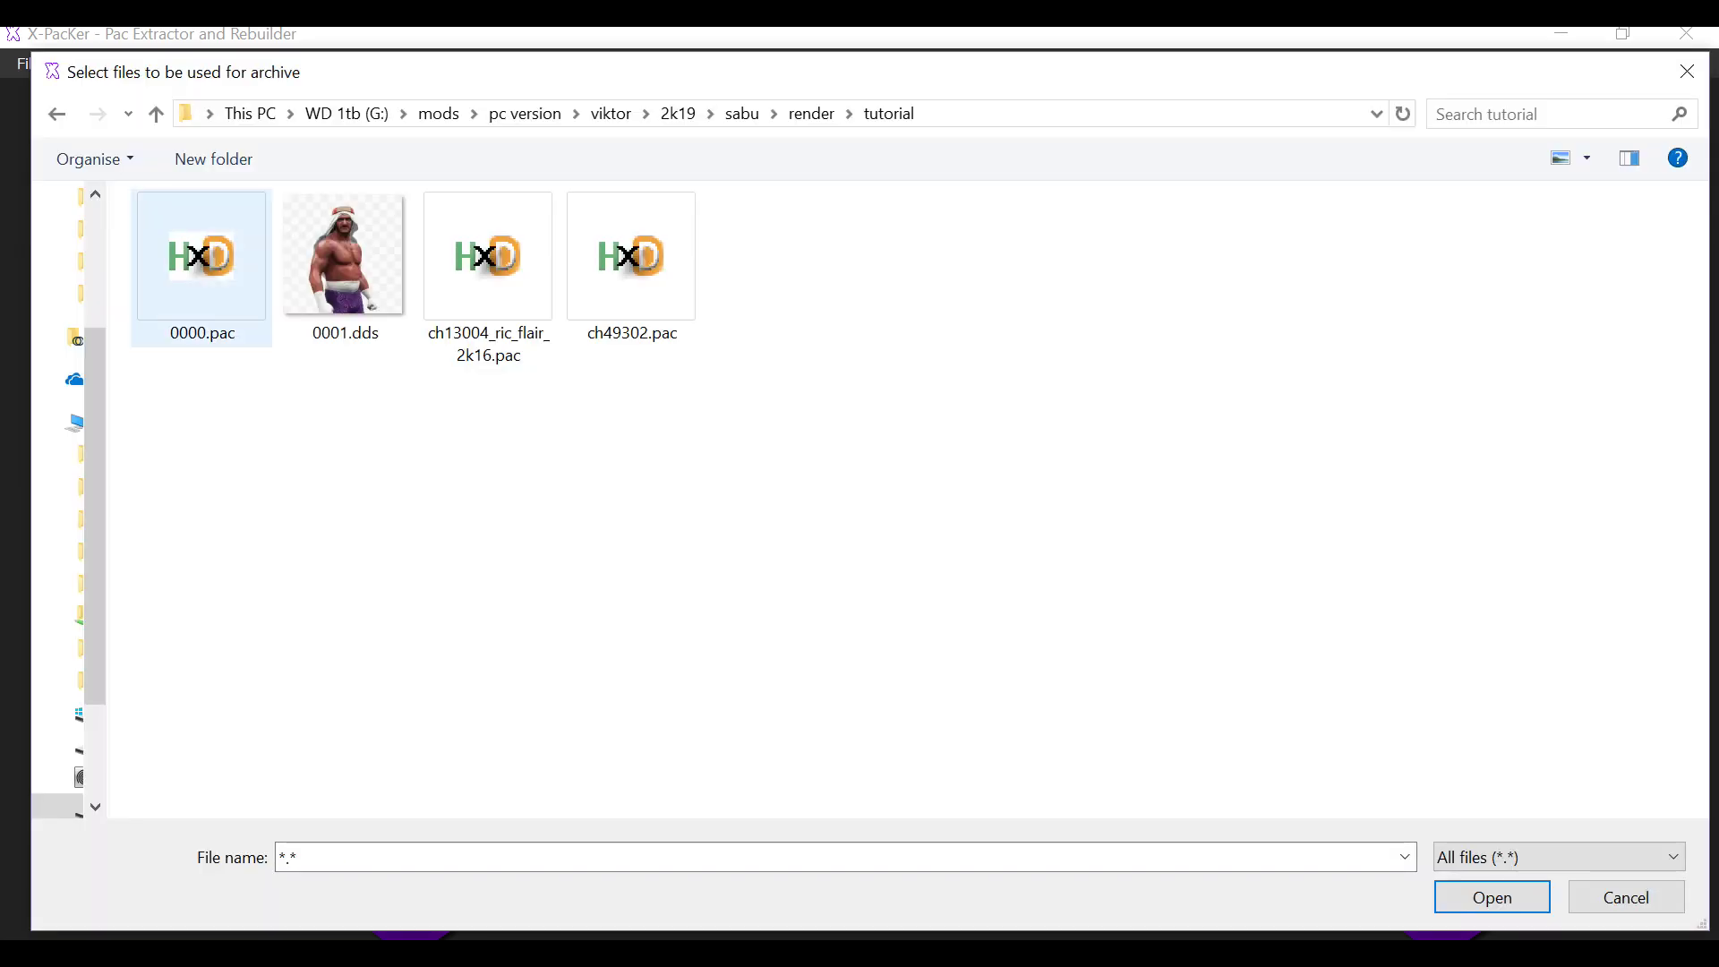
click(201, 268)
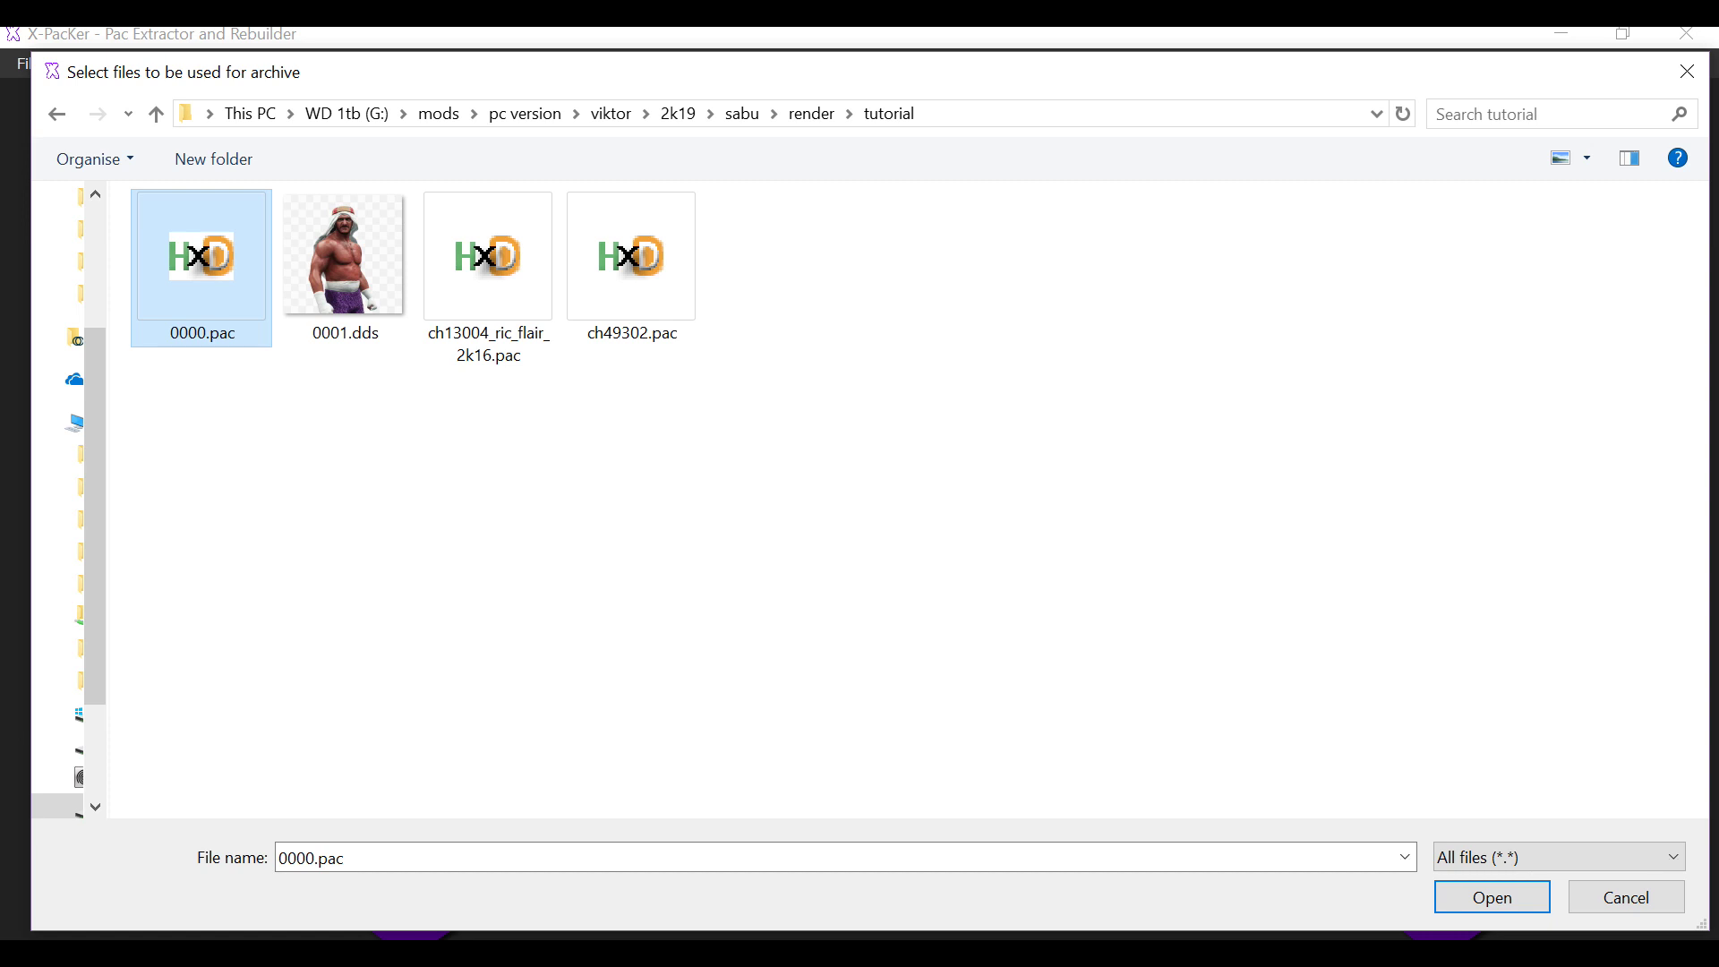
ctrl+click(344, 269)
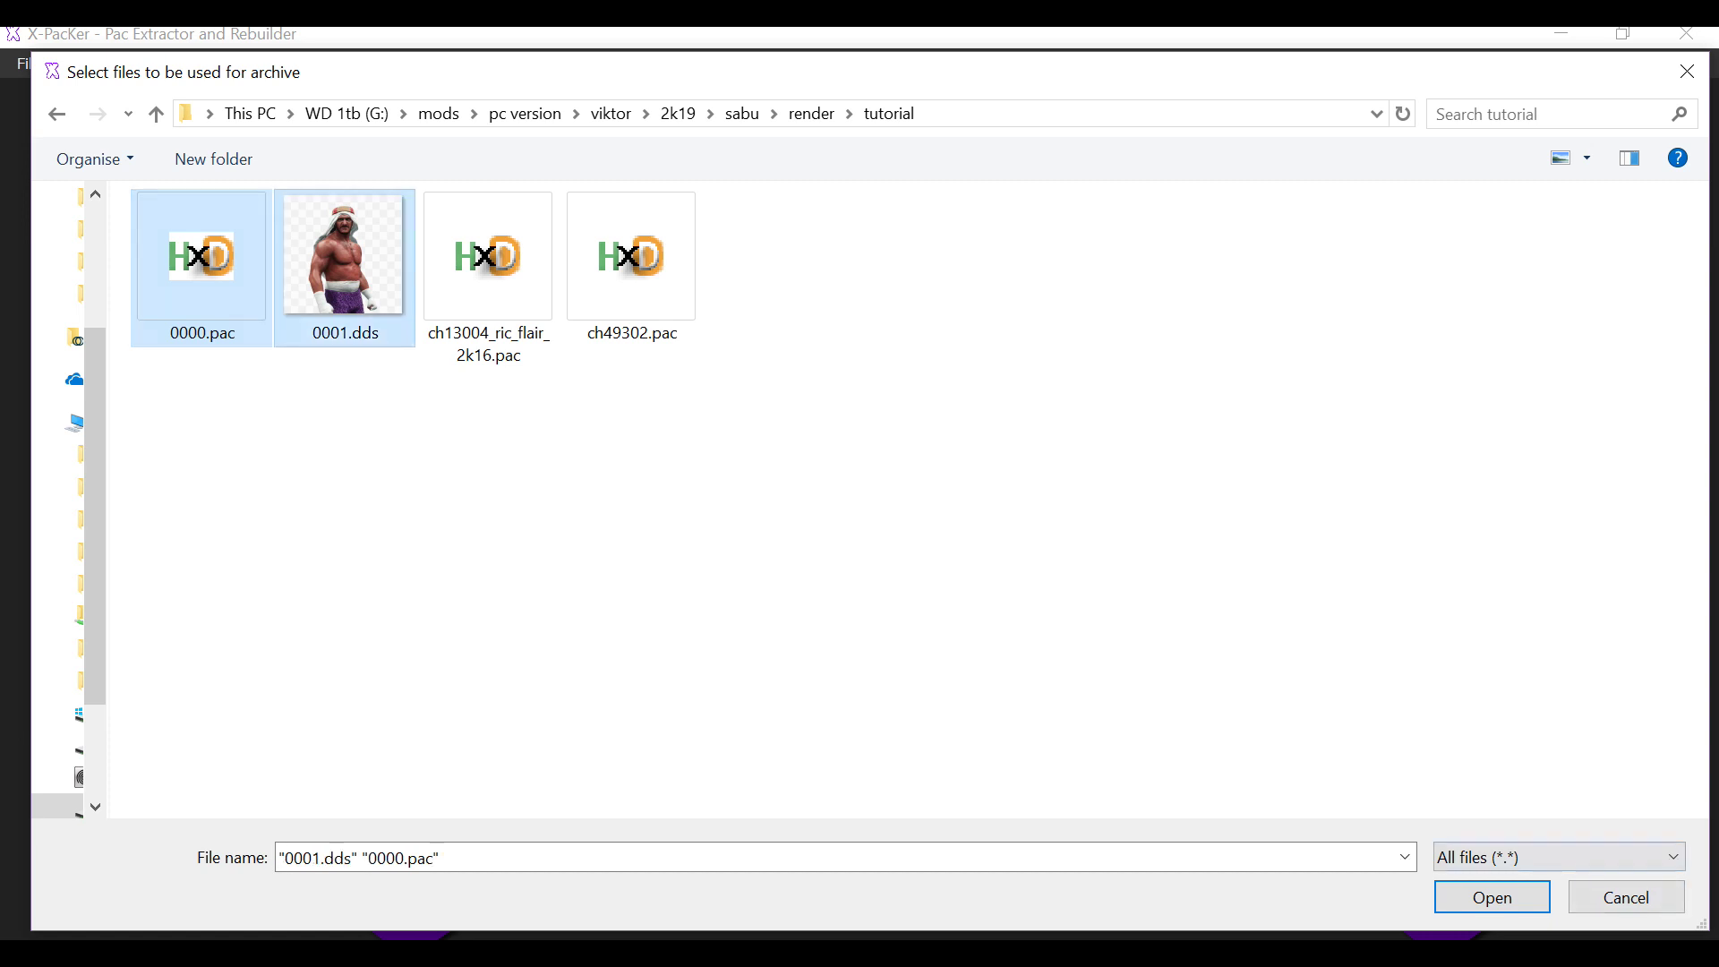
key(Return)
Create the PACH archive as sabu_render_typea in the tutorial folder and close the archive creation window
key(Tab)
key(Tab)
key(Tab)
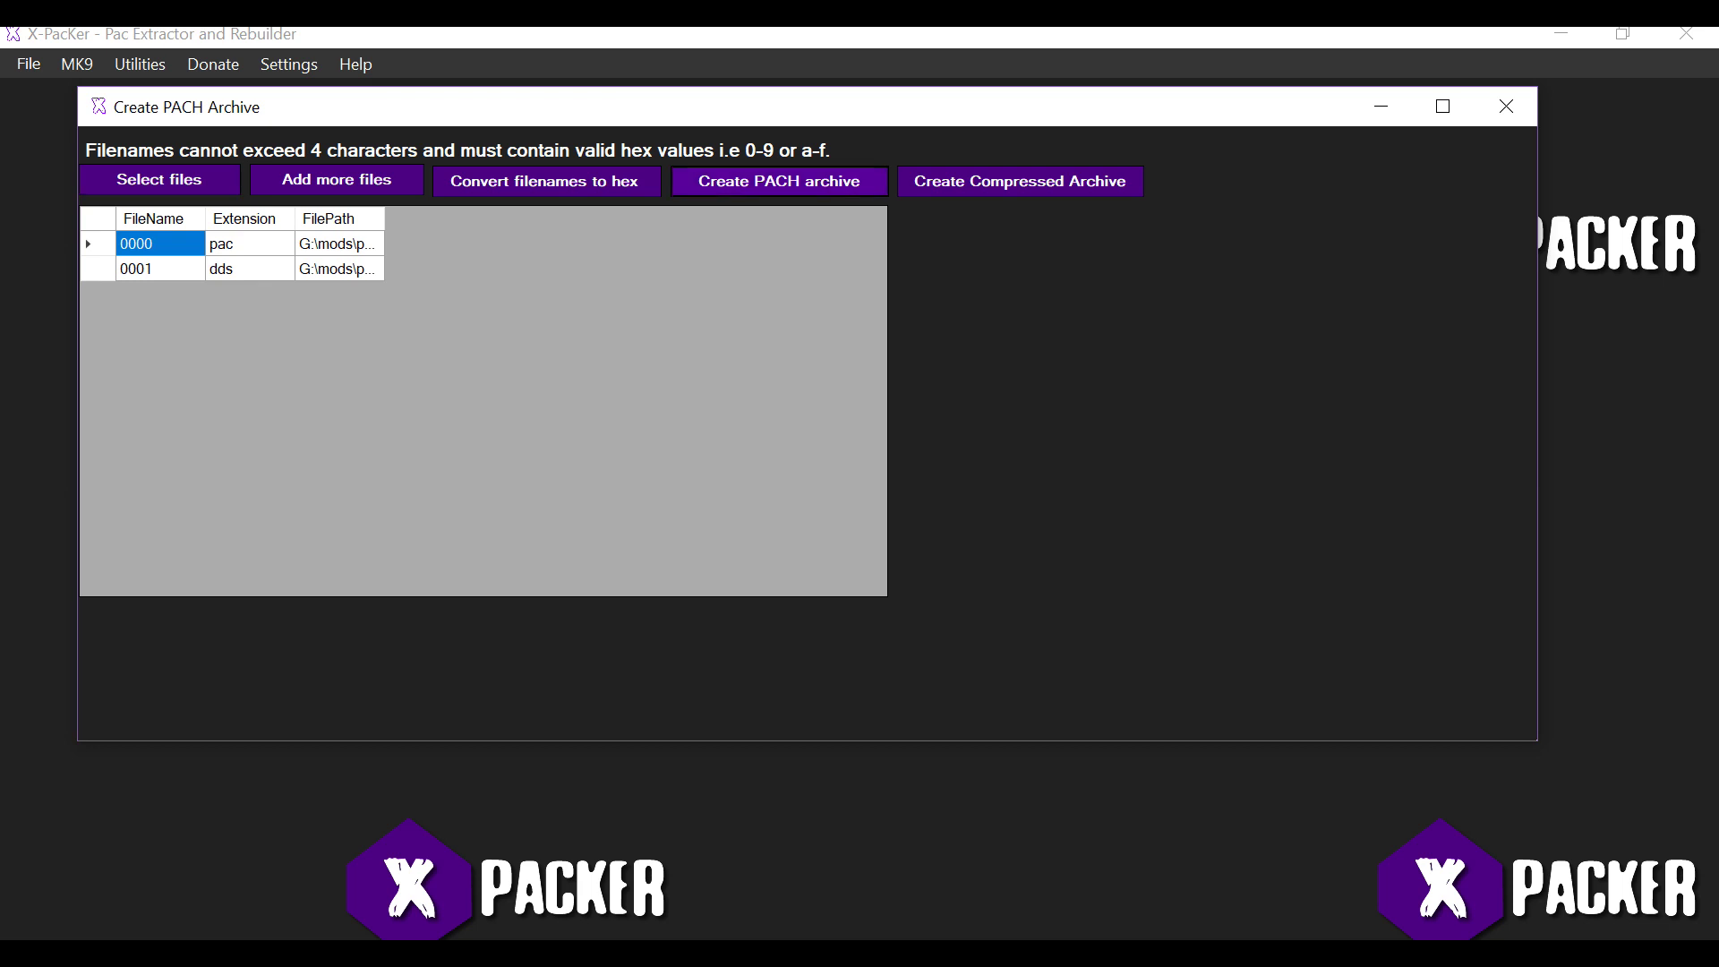
key(Return)
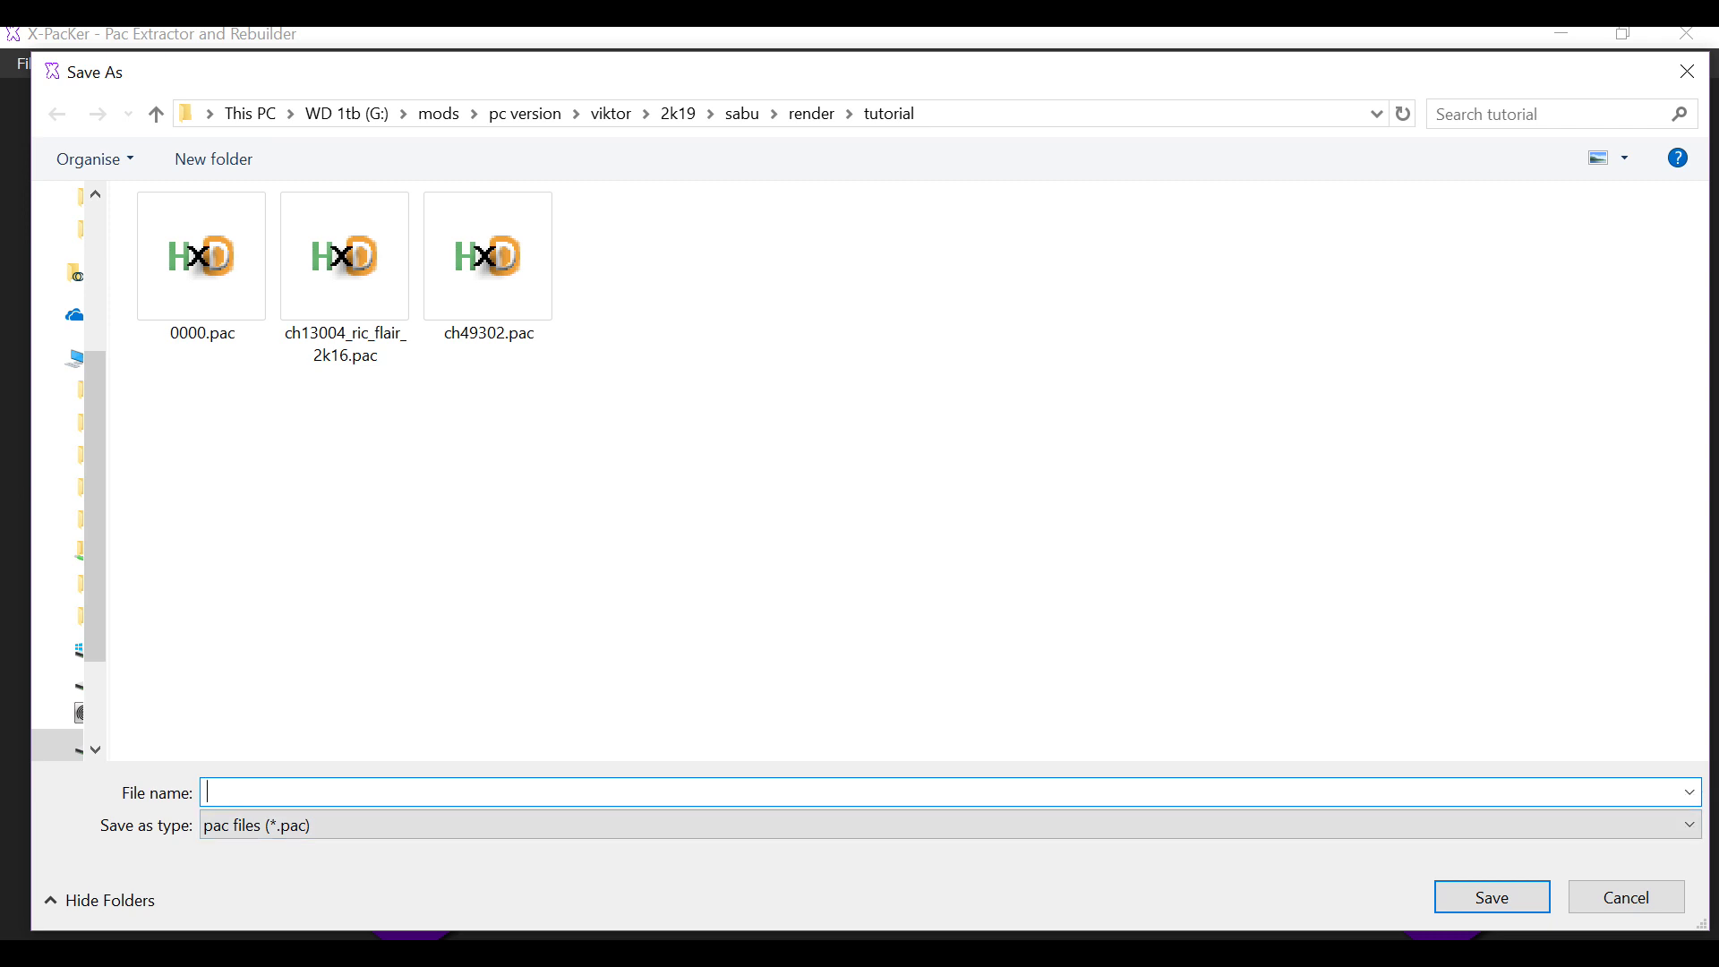
text(sabu_render_typea)
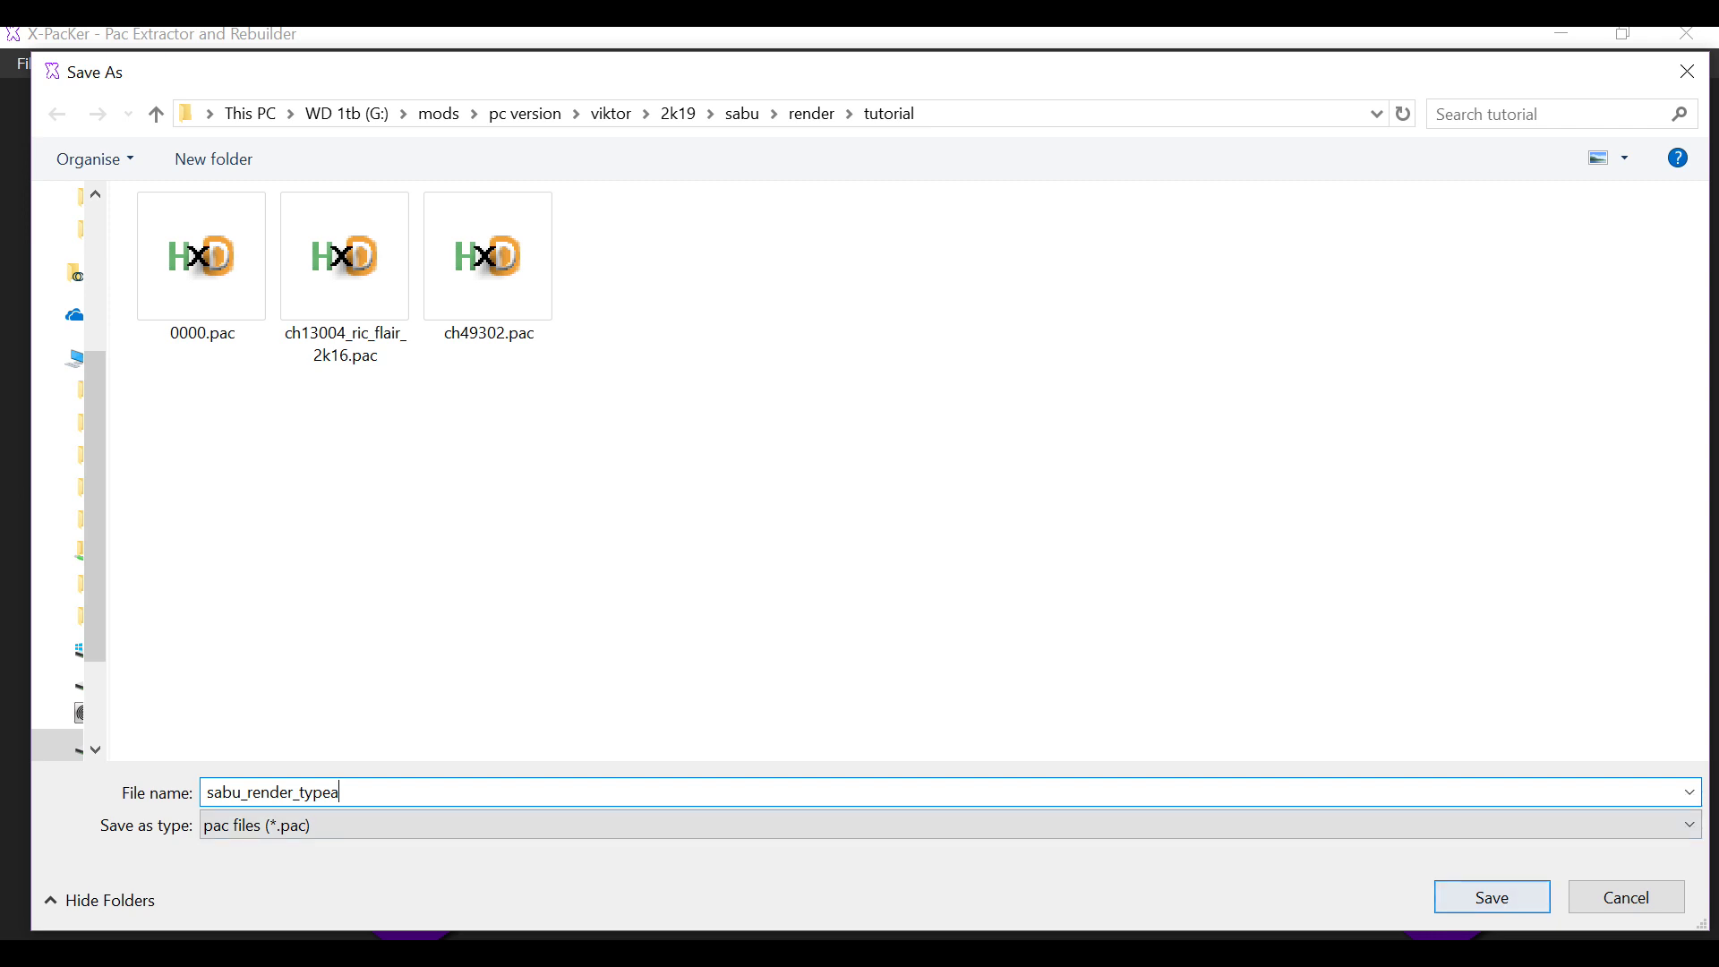
click(1492, 897)
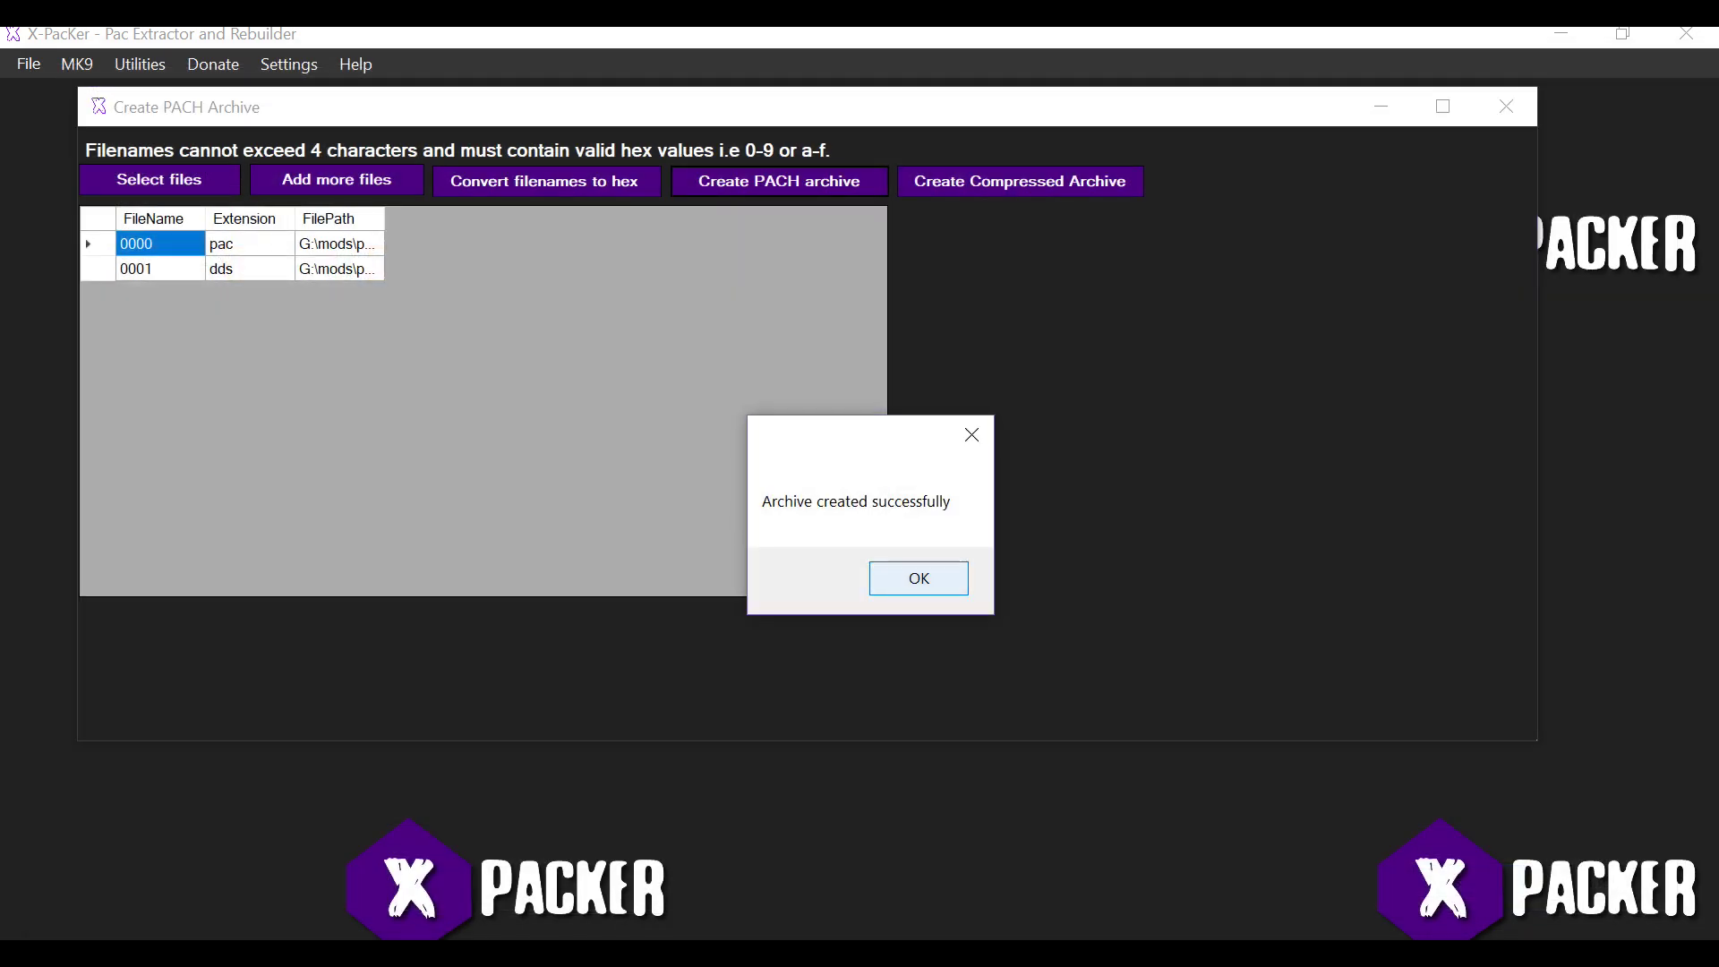
click(919, 577)
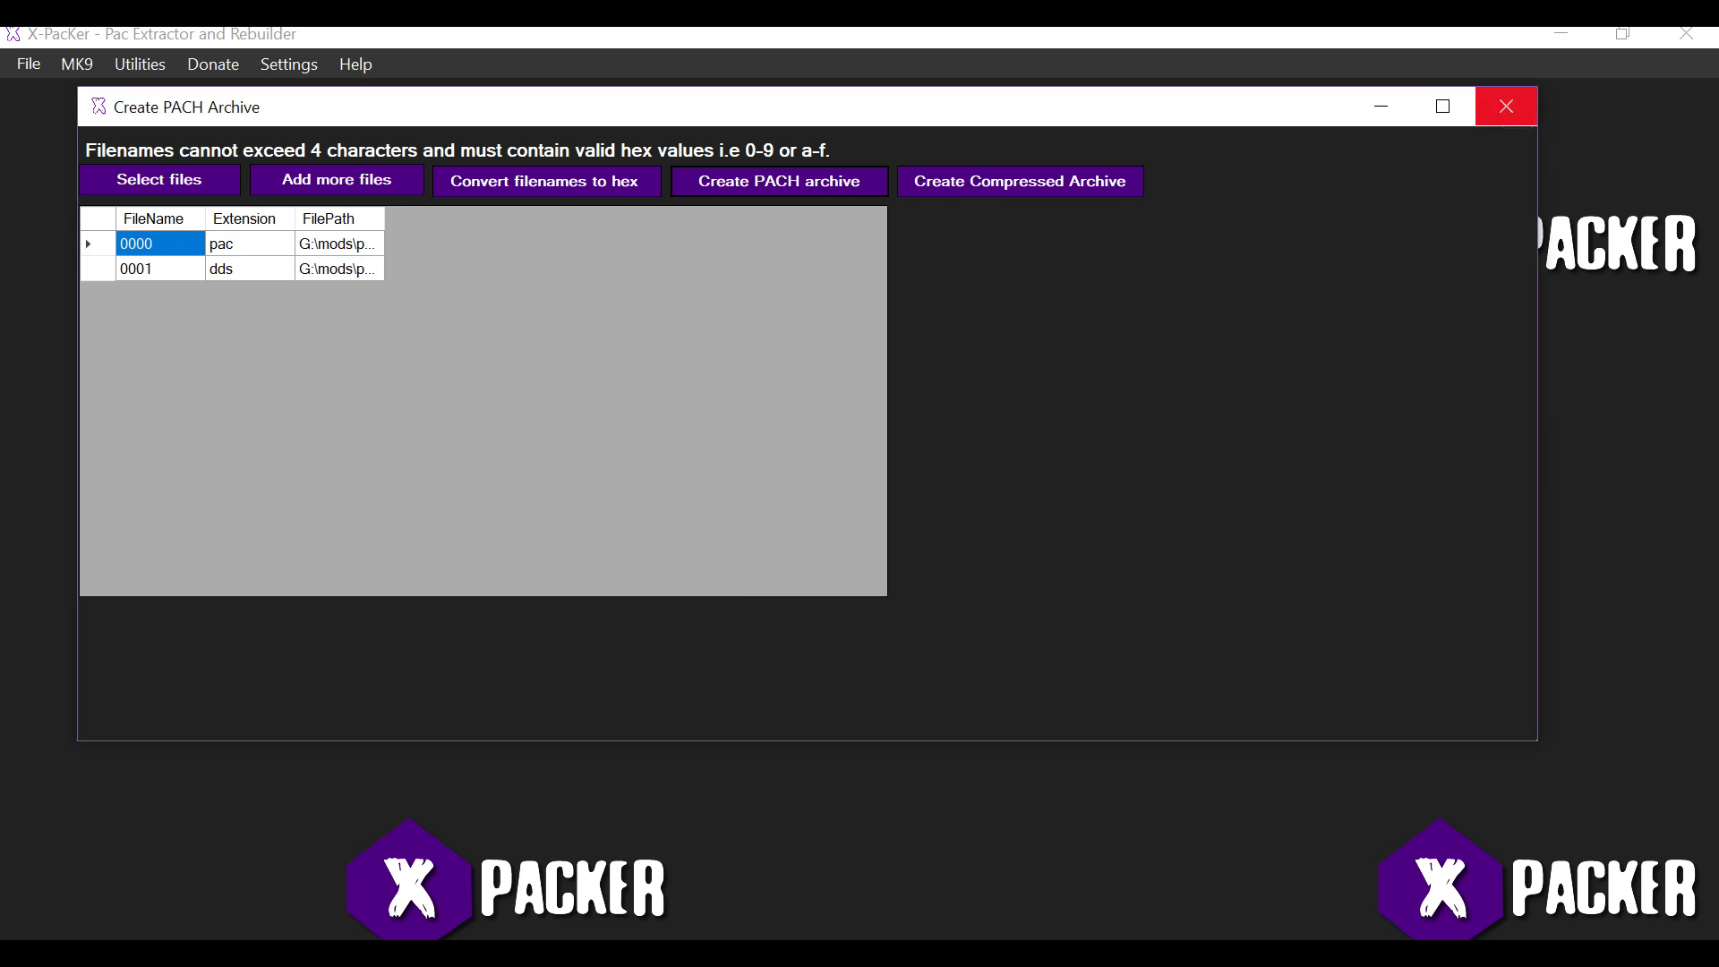
click(1506, 106)
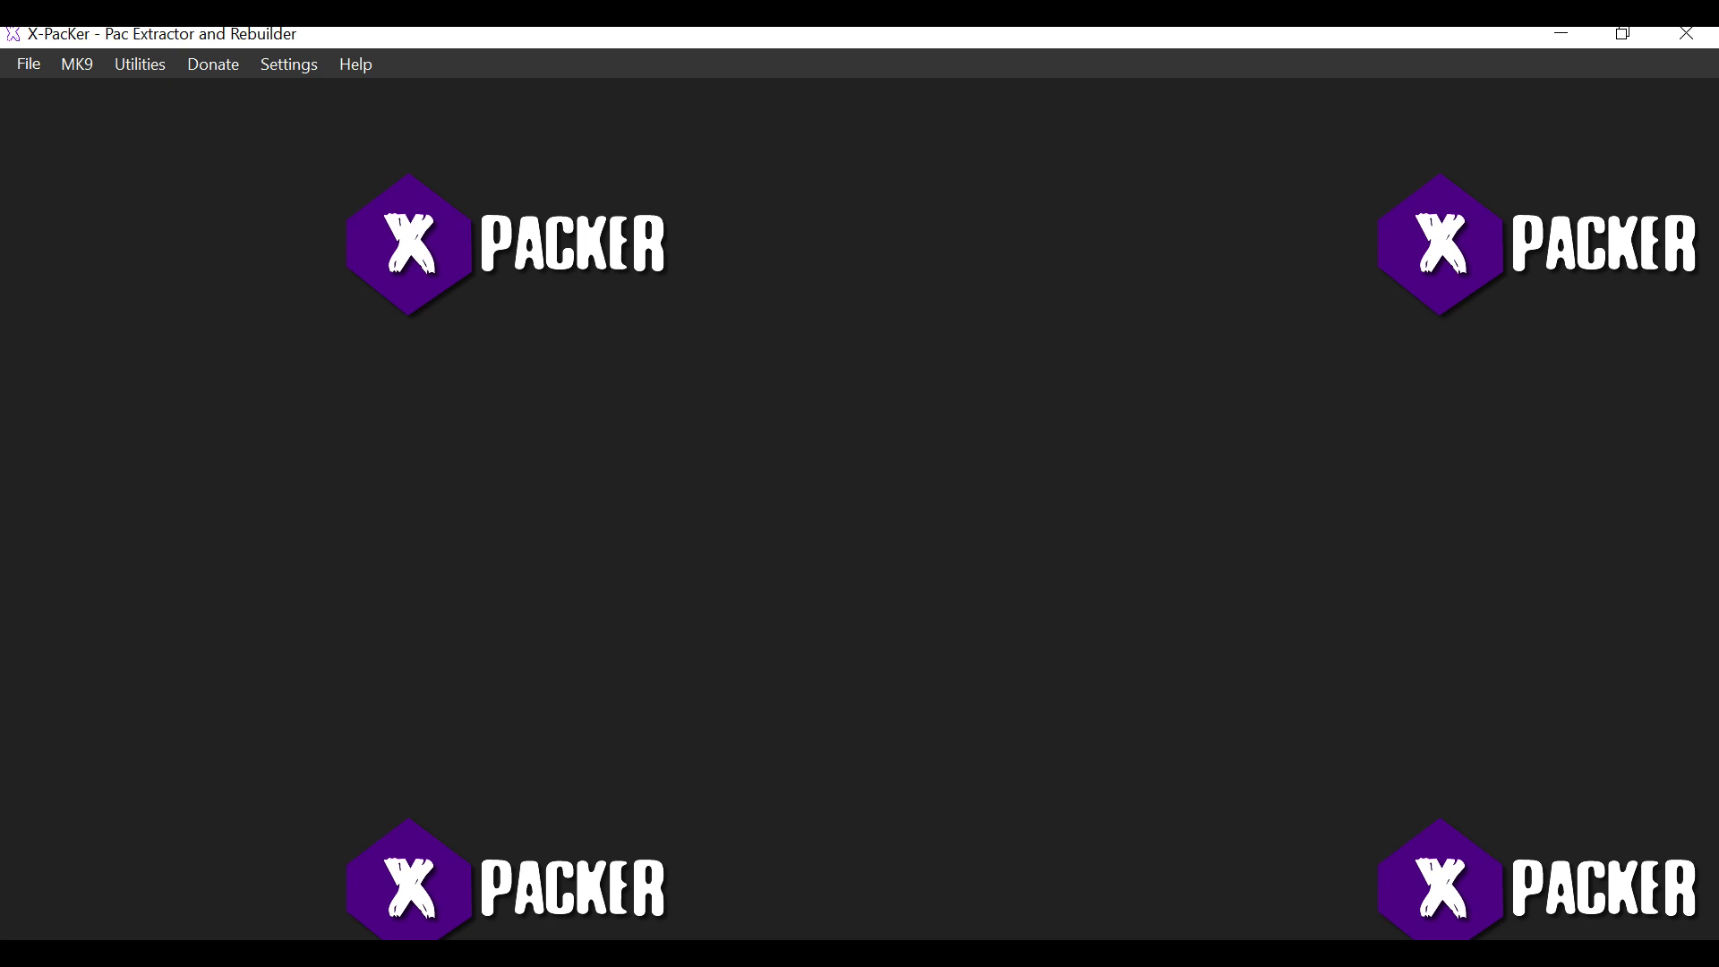
Switch to the tutorial folder in File Explorer and rename ch13004_ric_flair_2k16.pac as typea_sabu.pac
key(alt+Tab)
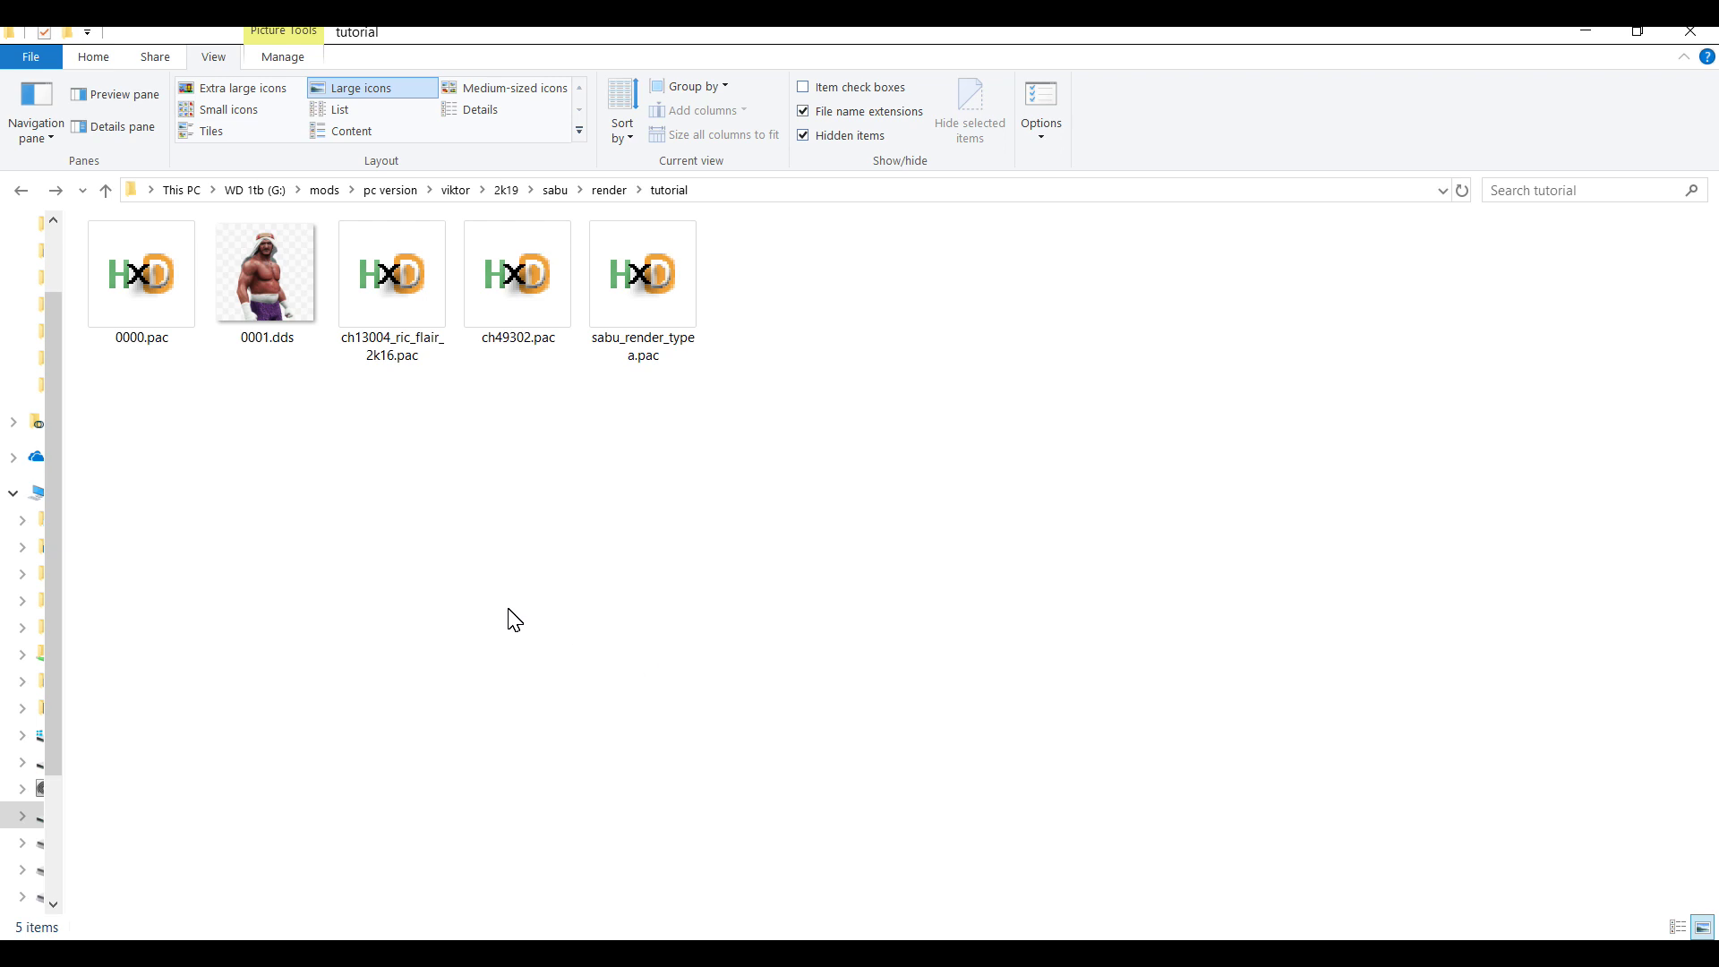
click(361, 352)
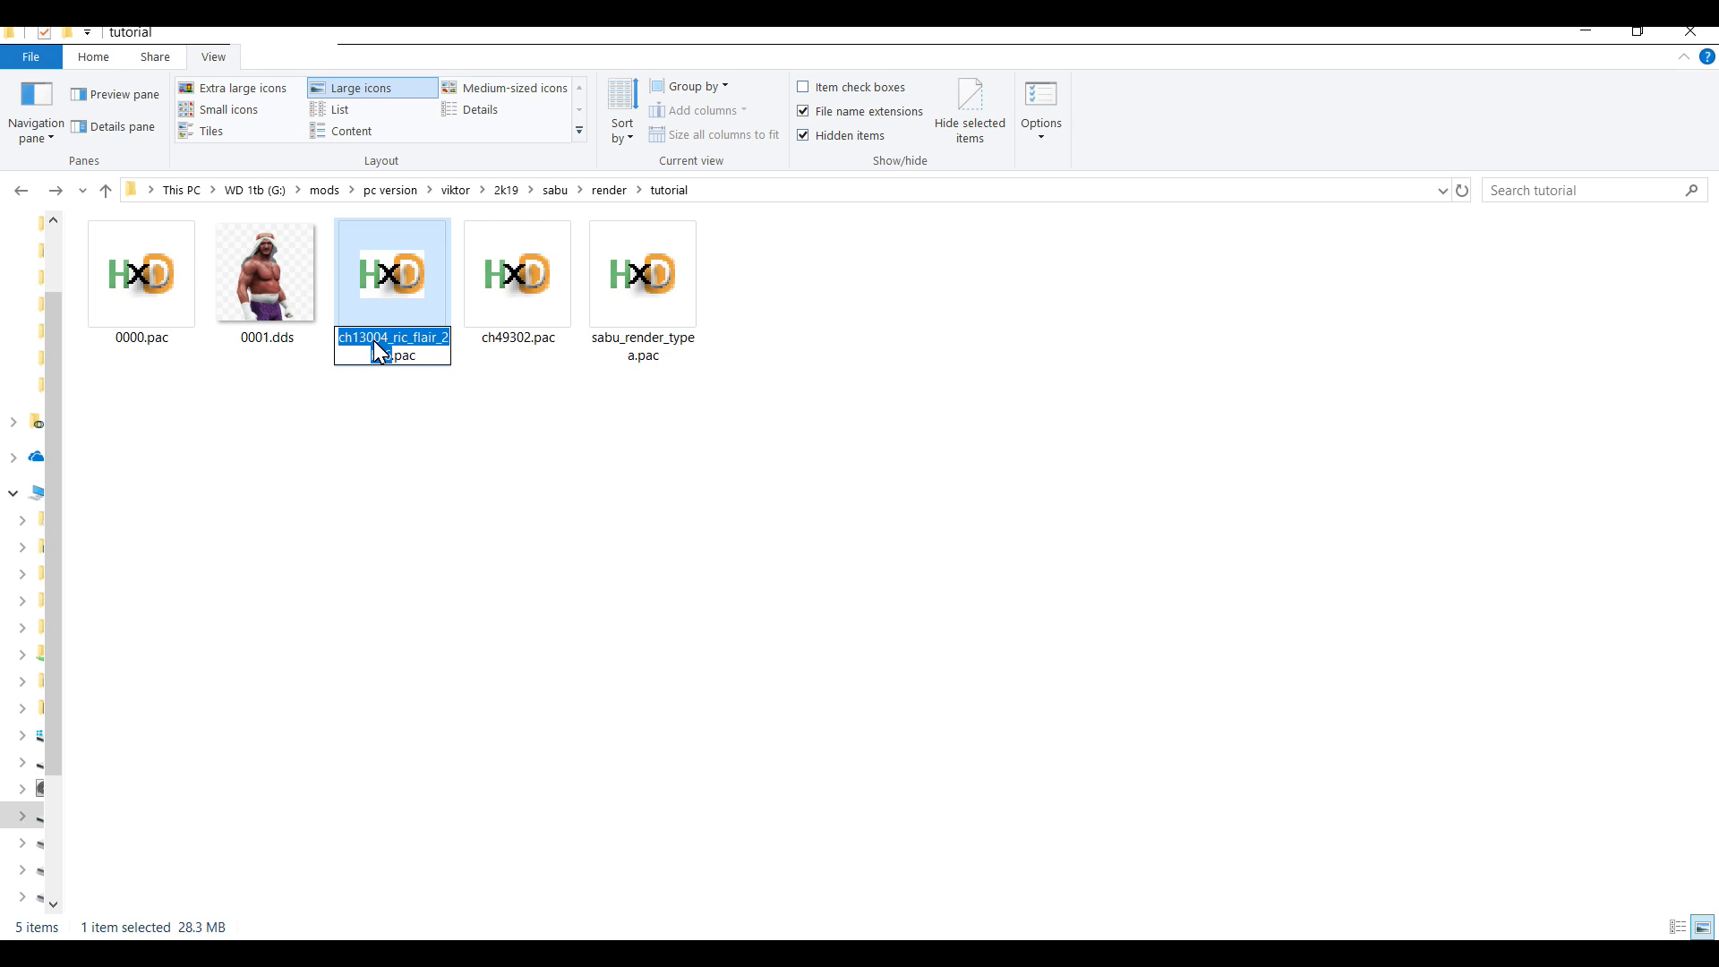
text(tybe)
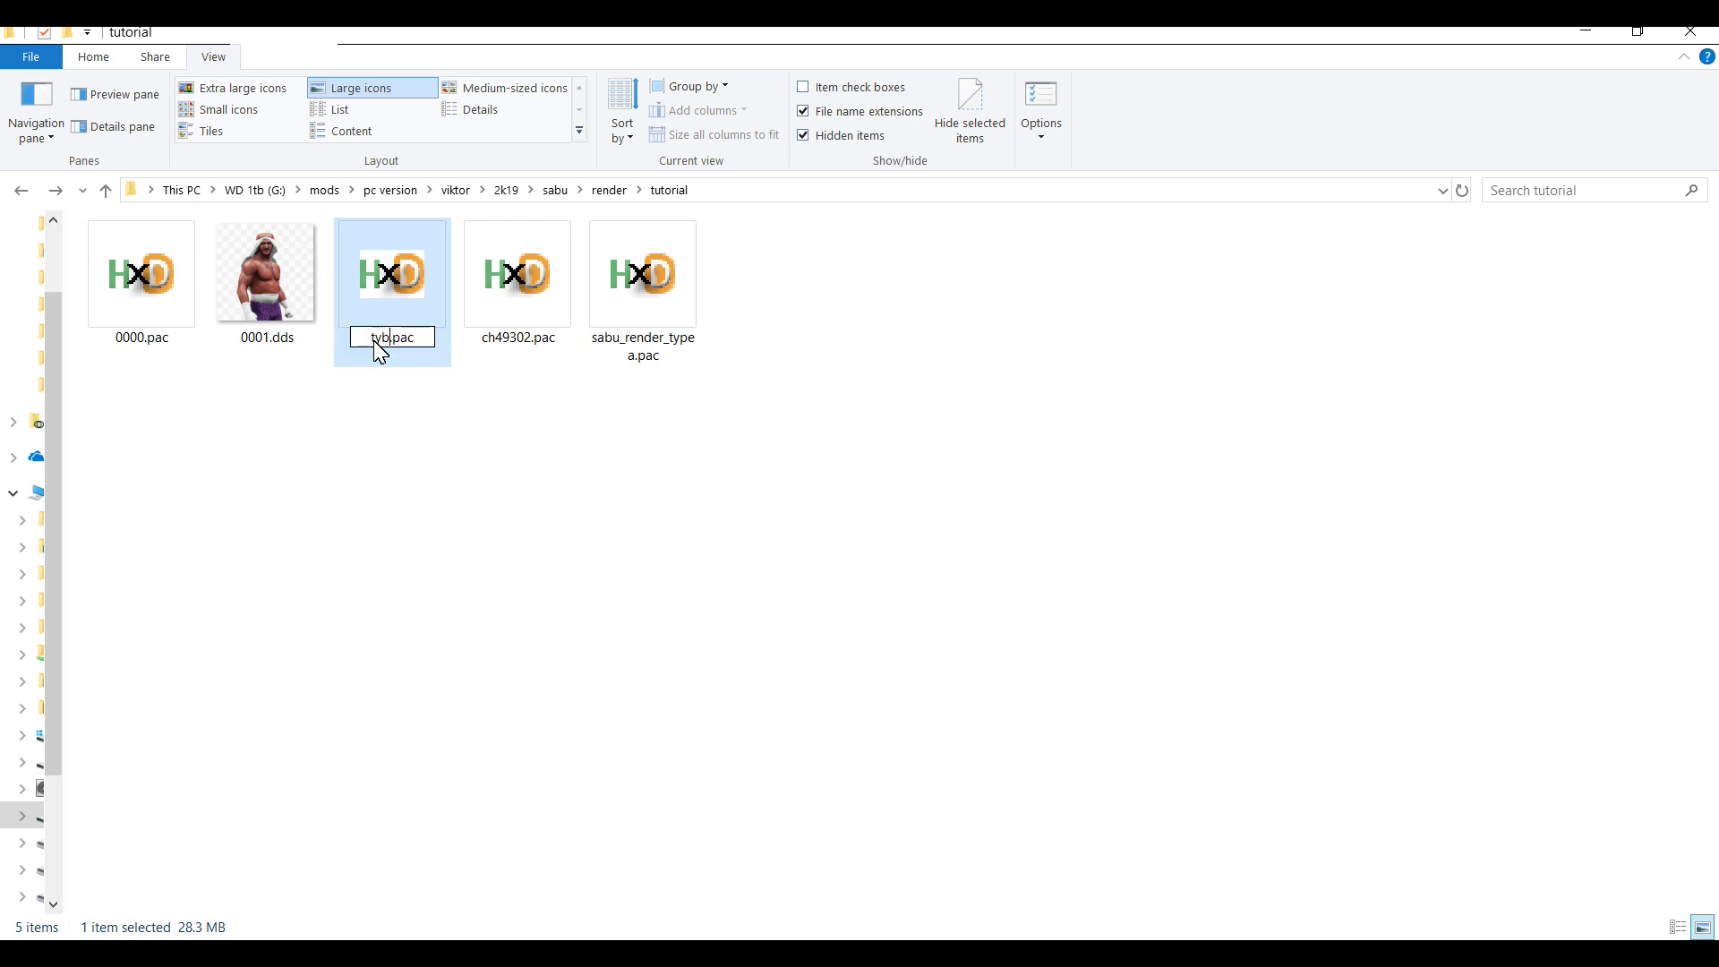
key(BackSpace)
key(BackSpace)
text(pea_sabu)
click(517, 485)
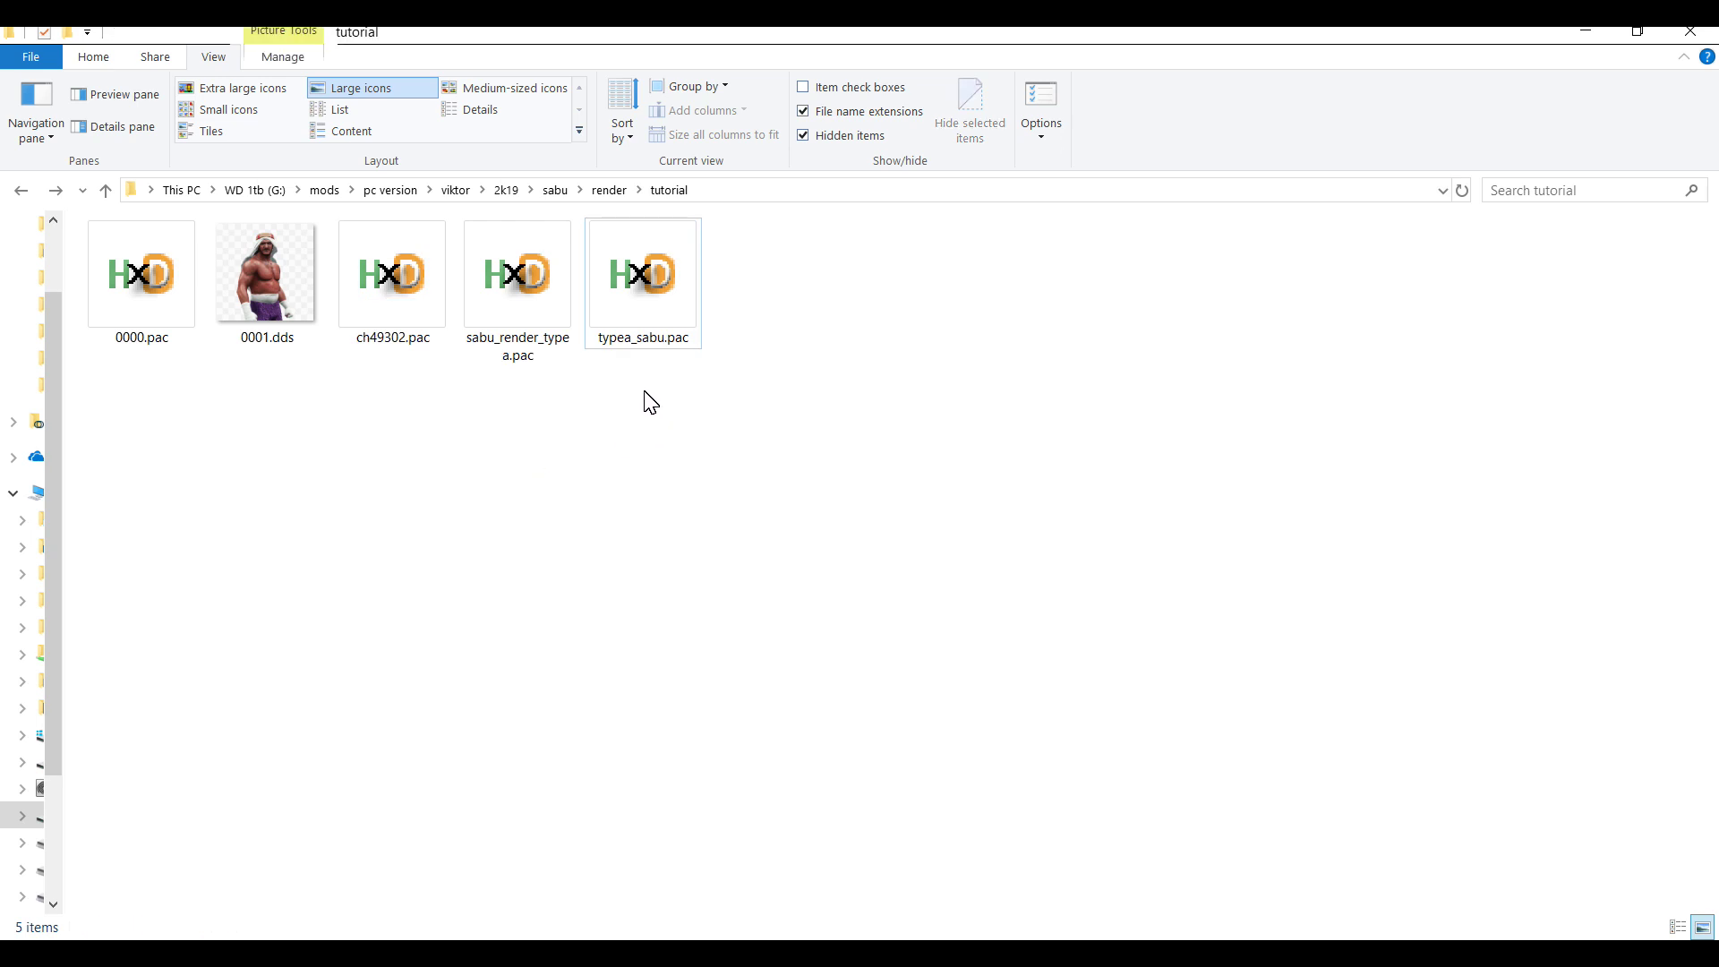
Open typea_sabu.pac in HxD and go to the EMD entry at offset 800
double_click(632, 339)
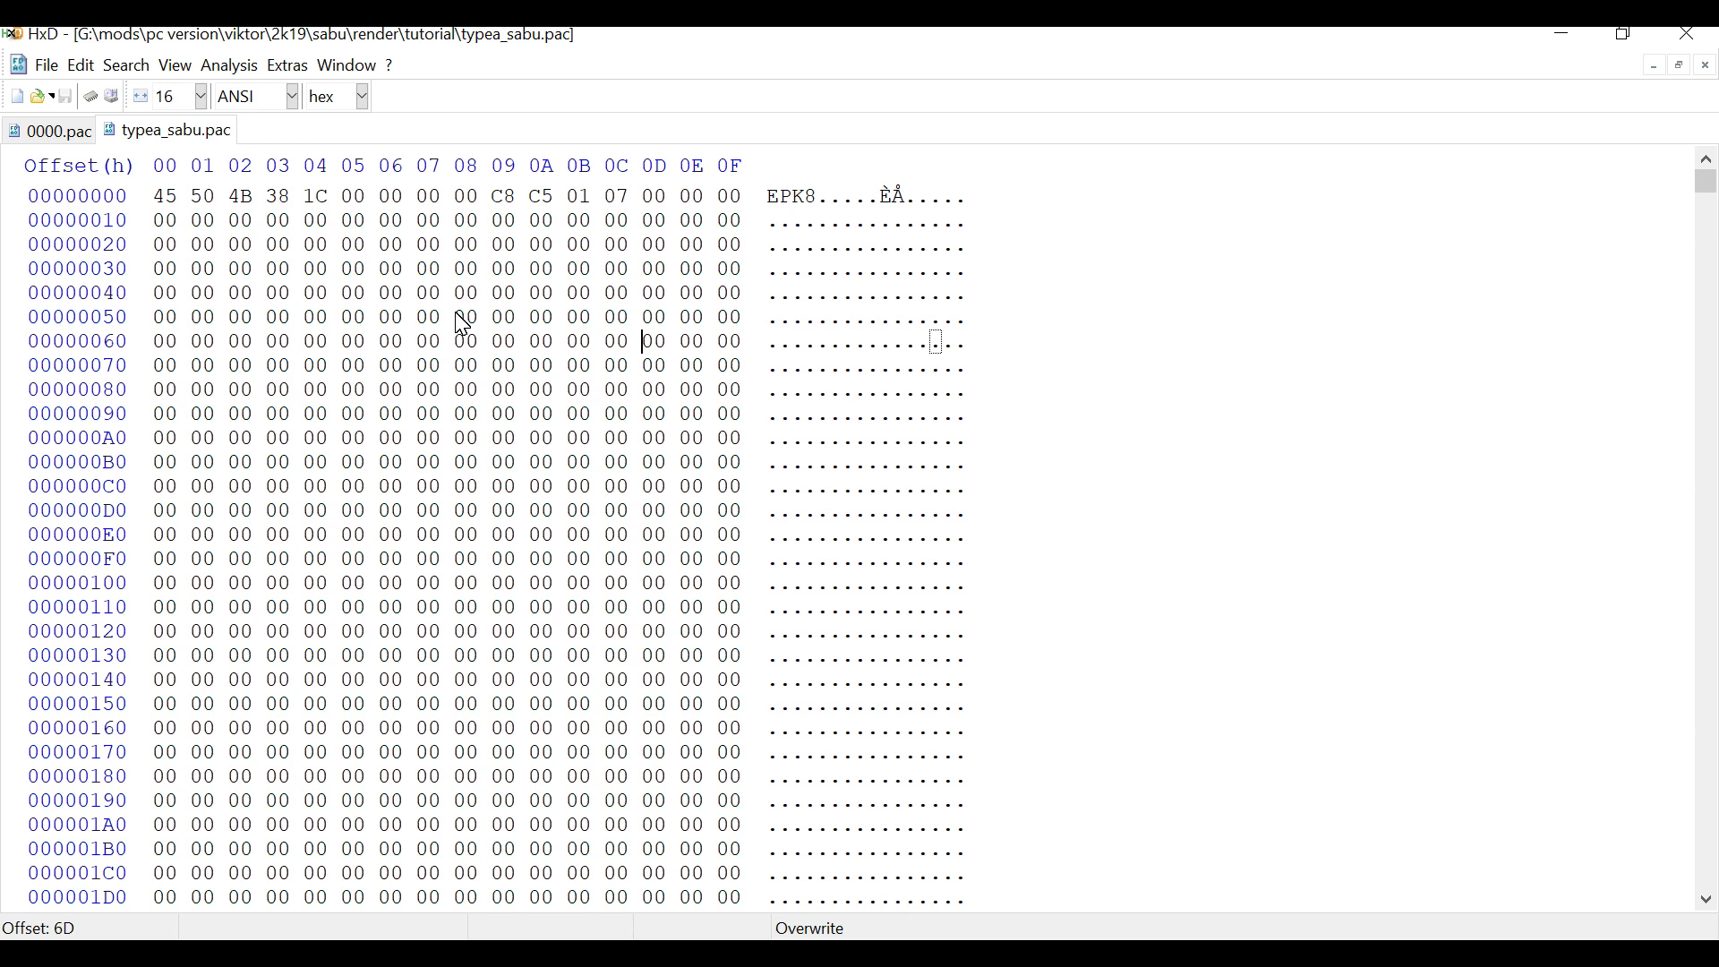
drag(768, 197, 822, 204)
click(822, 204)
key(Down)
key(Down)
key(Down)
key(Down)
key(Down)
key(Down)
key(Down)
key(Down)
key(Down)
key(Down)
key(Down)
key(Down)
key(Down)
key(Down)
key(Down)
key(Down)
key(Down)
key(Down)
key(Down)
key(Down)
key(Down)
key(Down)
key(Down)
key(Down)
key(Down)
key(Down)
key(Down)
key(Down)
key(Down)
key(Down)
key(Down)
key(Down)
key(Down)
key(Down)
key(Down)
key(Down)
key(Down)
key(Down)
key(Down)
key(Down)
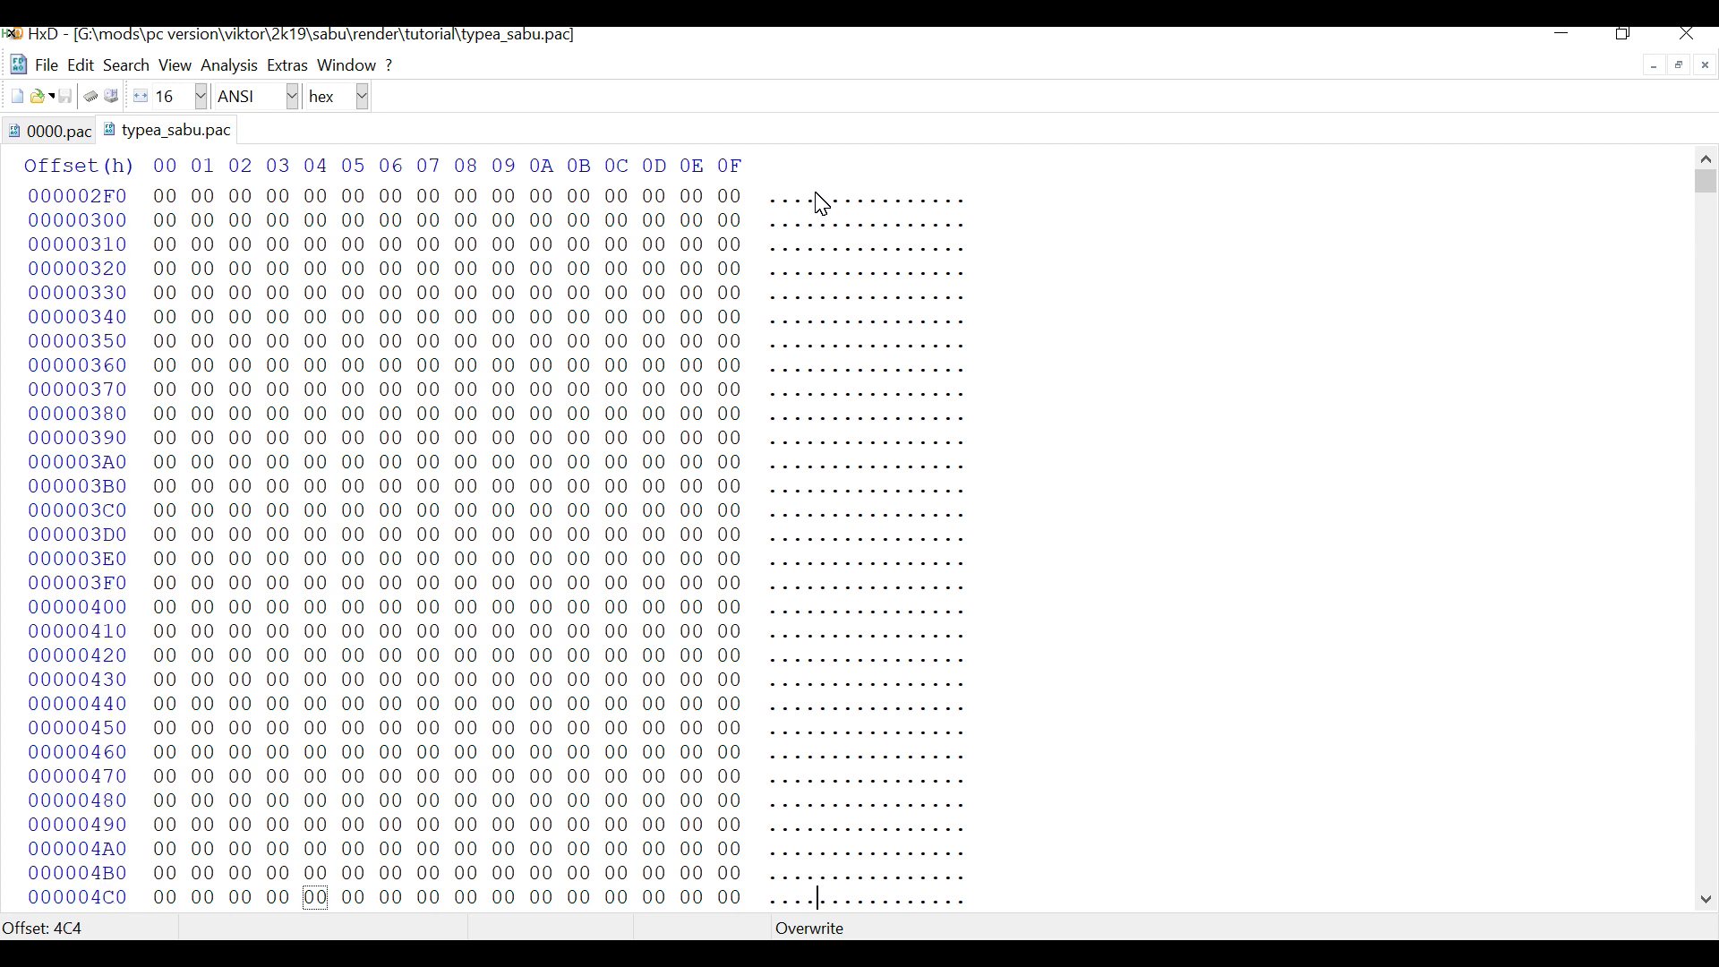
key(Down)
key(Down)
key(Down)
key(Down)
key(Down)
key(Down)
key(Down)
key(Down)
key(Down)
key(Down)
key(Down)
key(Down)
key(Down)
key(Down)
key(Down)
key(Down)
key(Down)
key(Down)
key(Down)
key(Down)
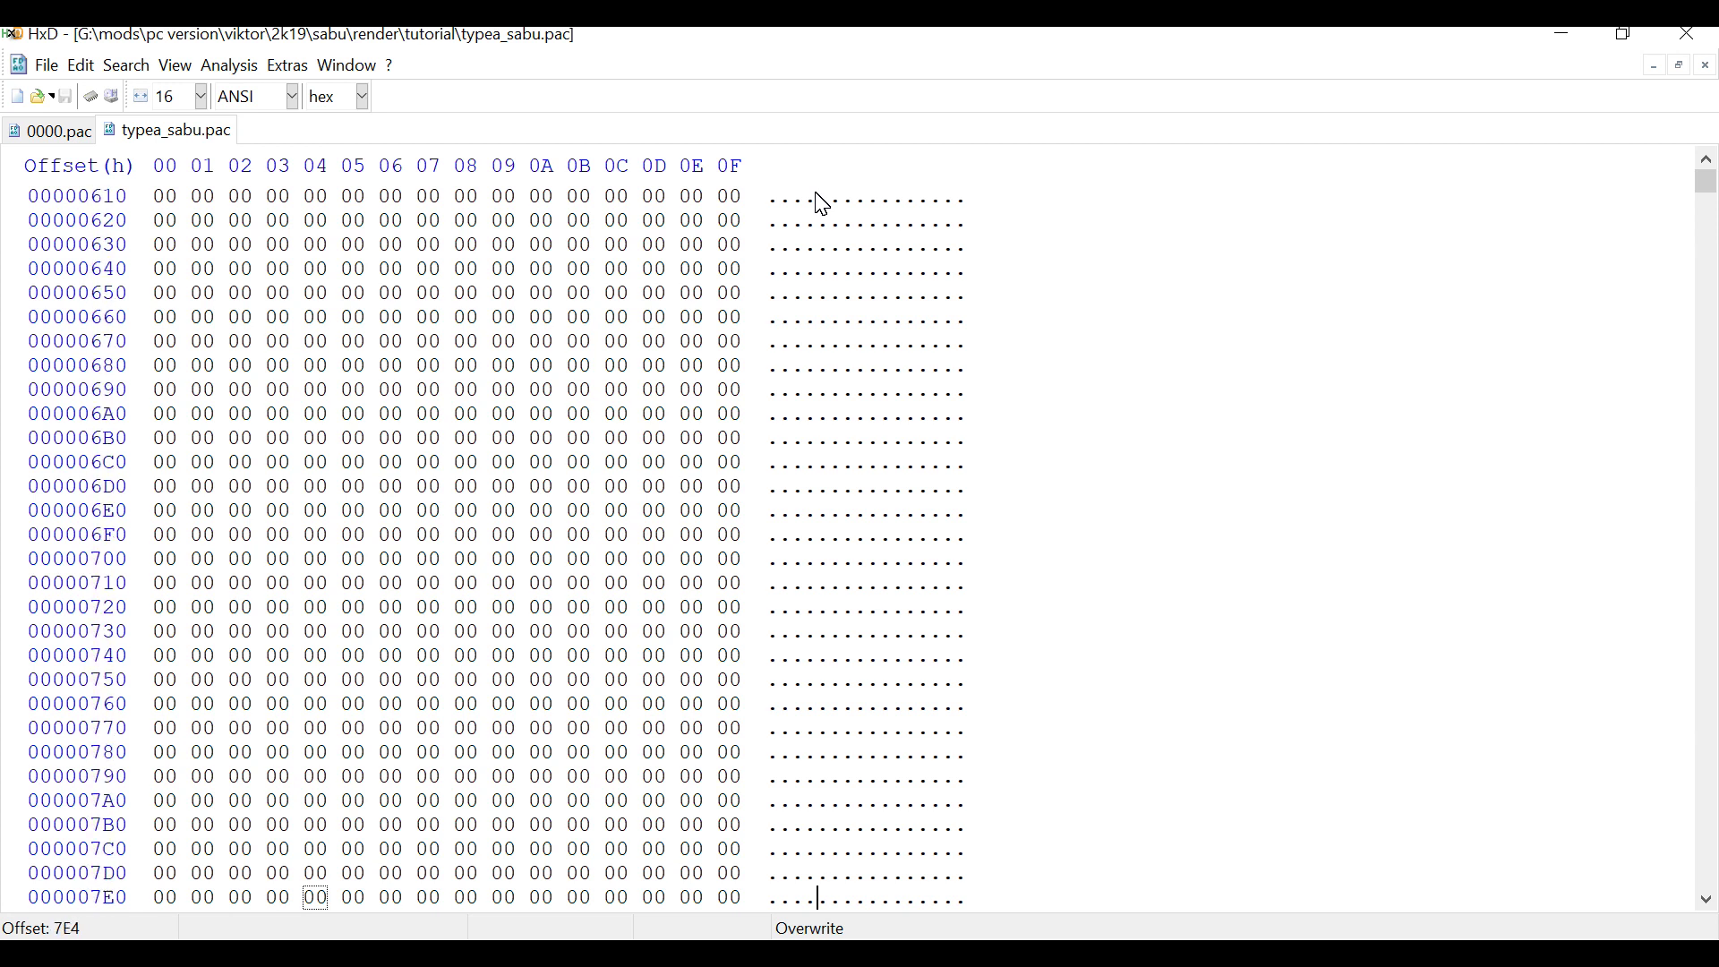
key(Down)
key(Down)
key(Down)
key(Down)
key(Down)
key(Down)
key(Down)
key(Down)
key(Down)
key(Down)
key(Down)
key(Up)
key(Up)
key(Up)
key(Up)
key(Up)
key(Up)
key(Up)
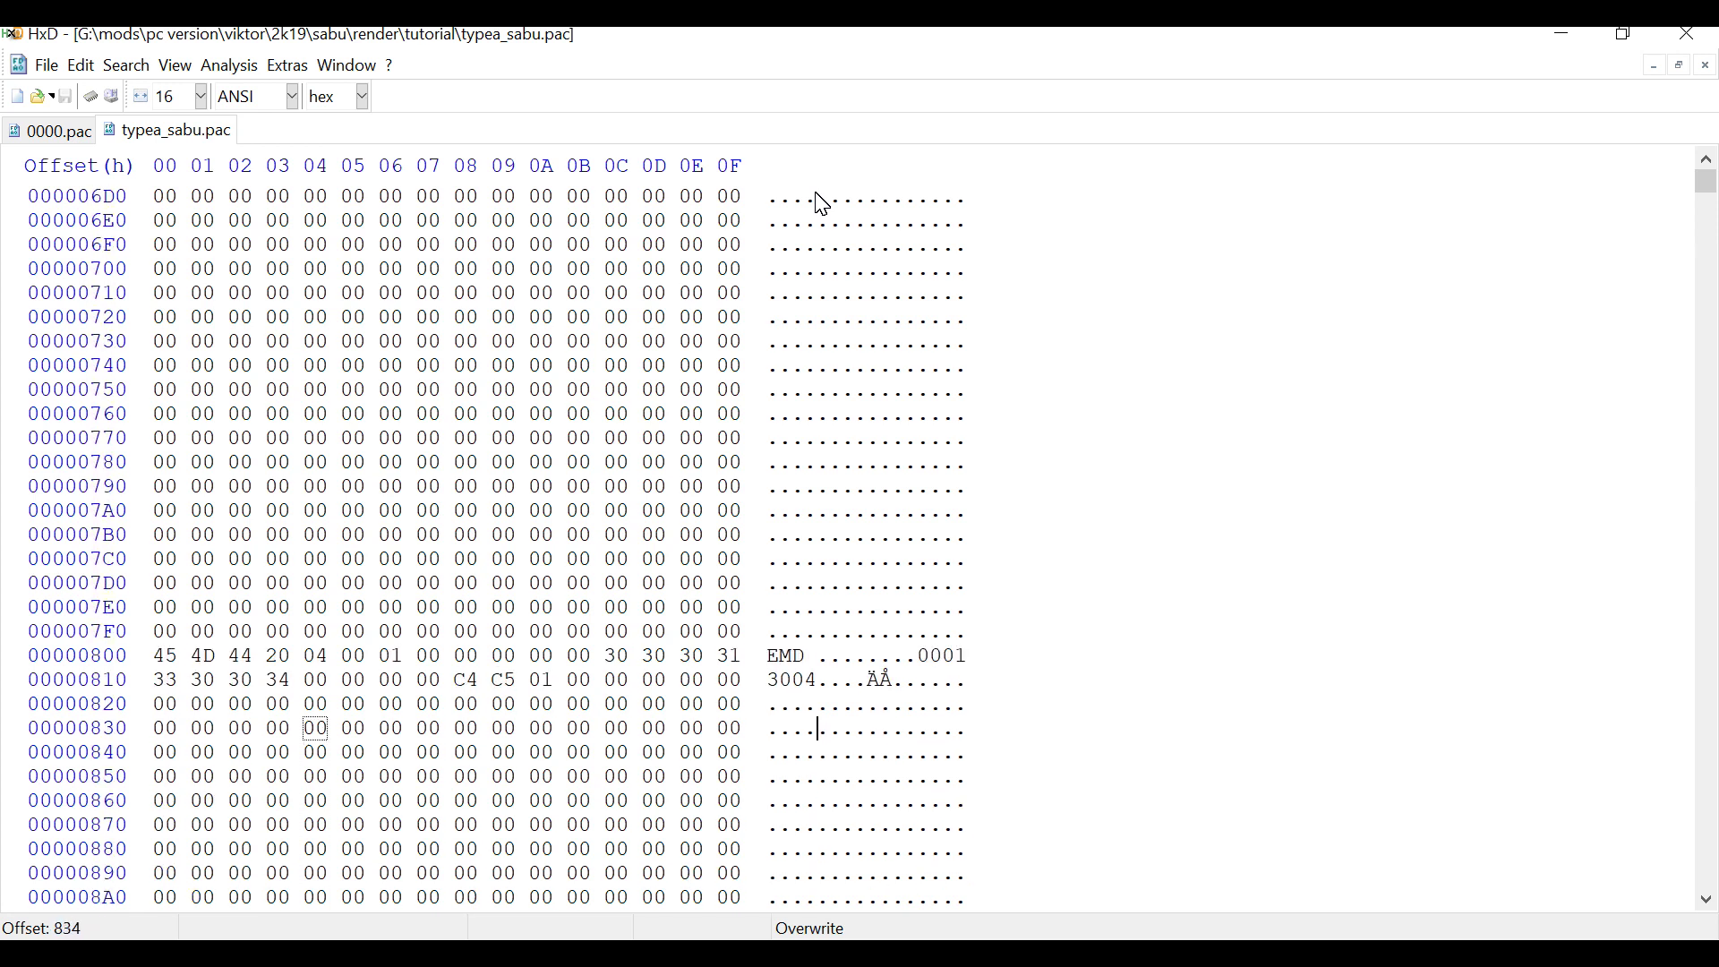
key(Up)
key(Up)
key(Up)
key(Left)
key(Left)
key(Left)
key(Left)
Overwrite the EMD tag at offset 800 with the text LTSA and save typea_sabu.pac
click(766, 658)
click(770, 658)
text(LTSA)
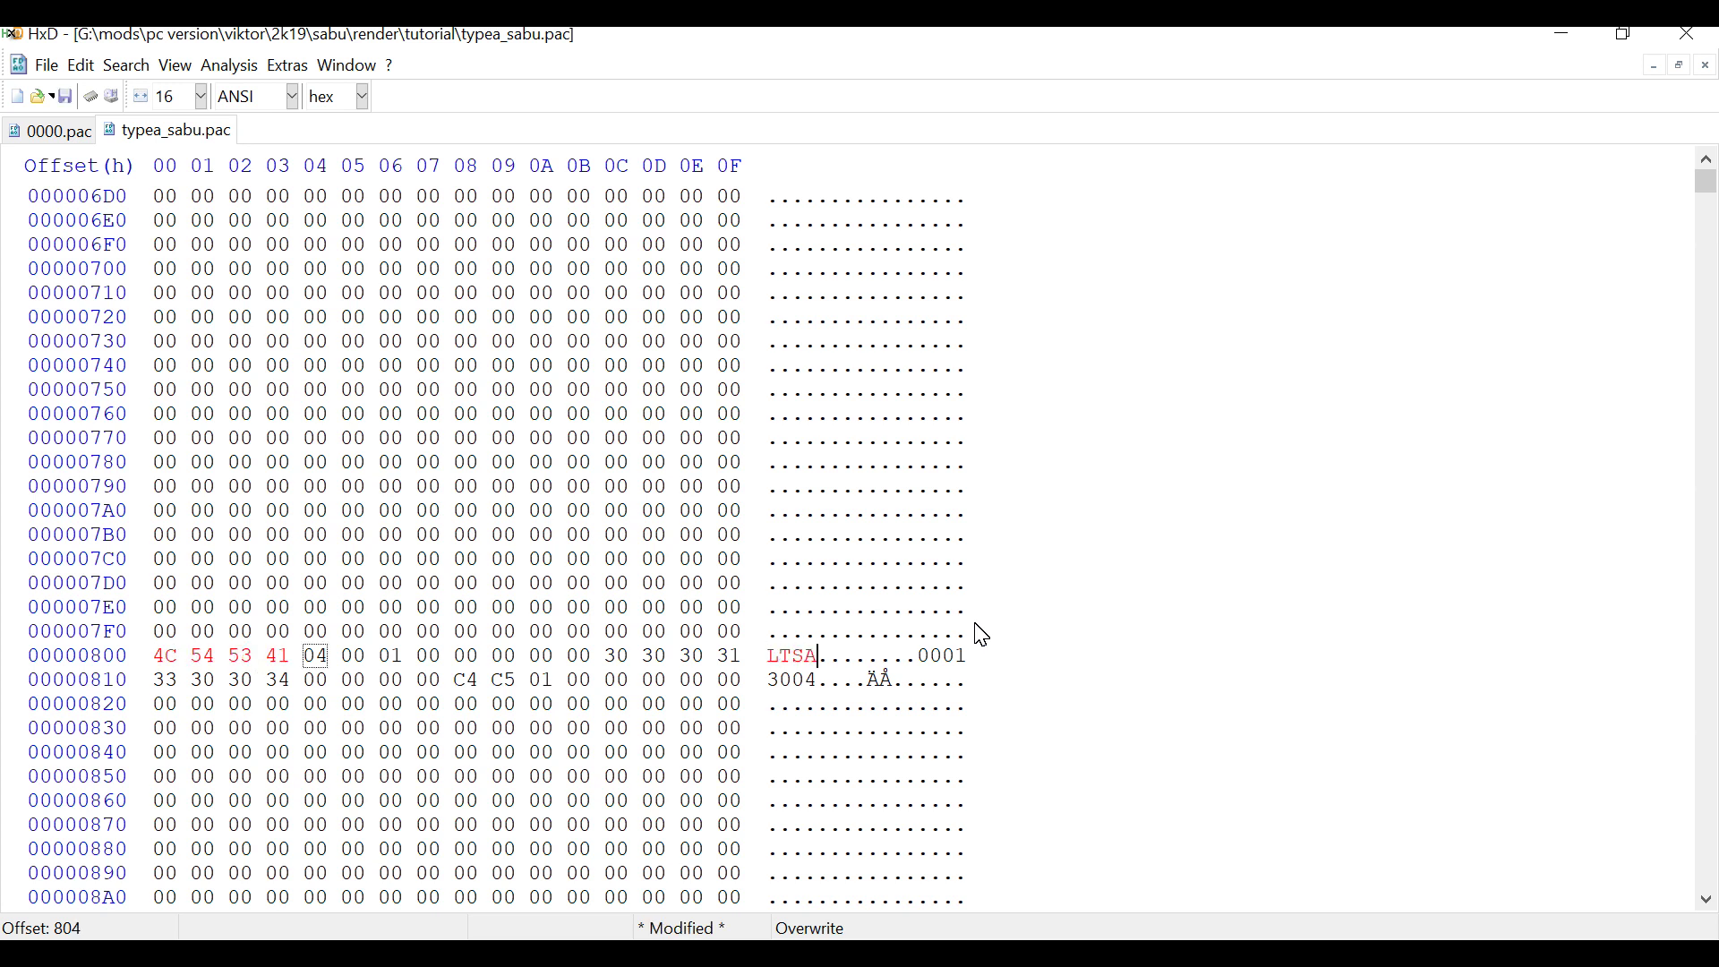
key(ctrl+s)
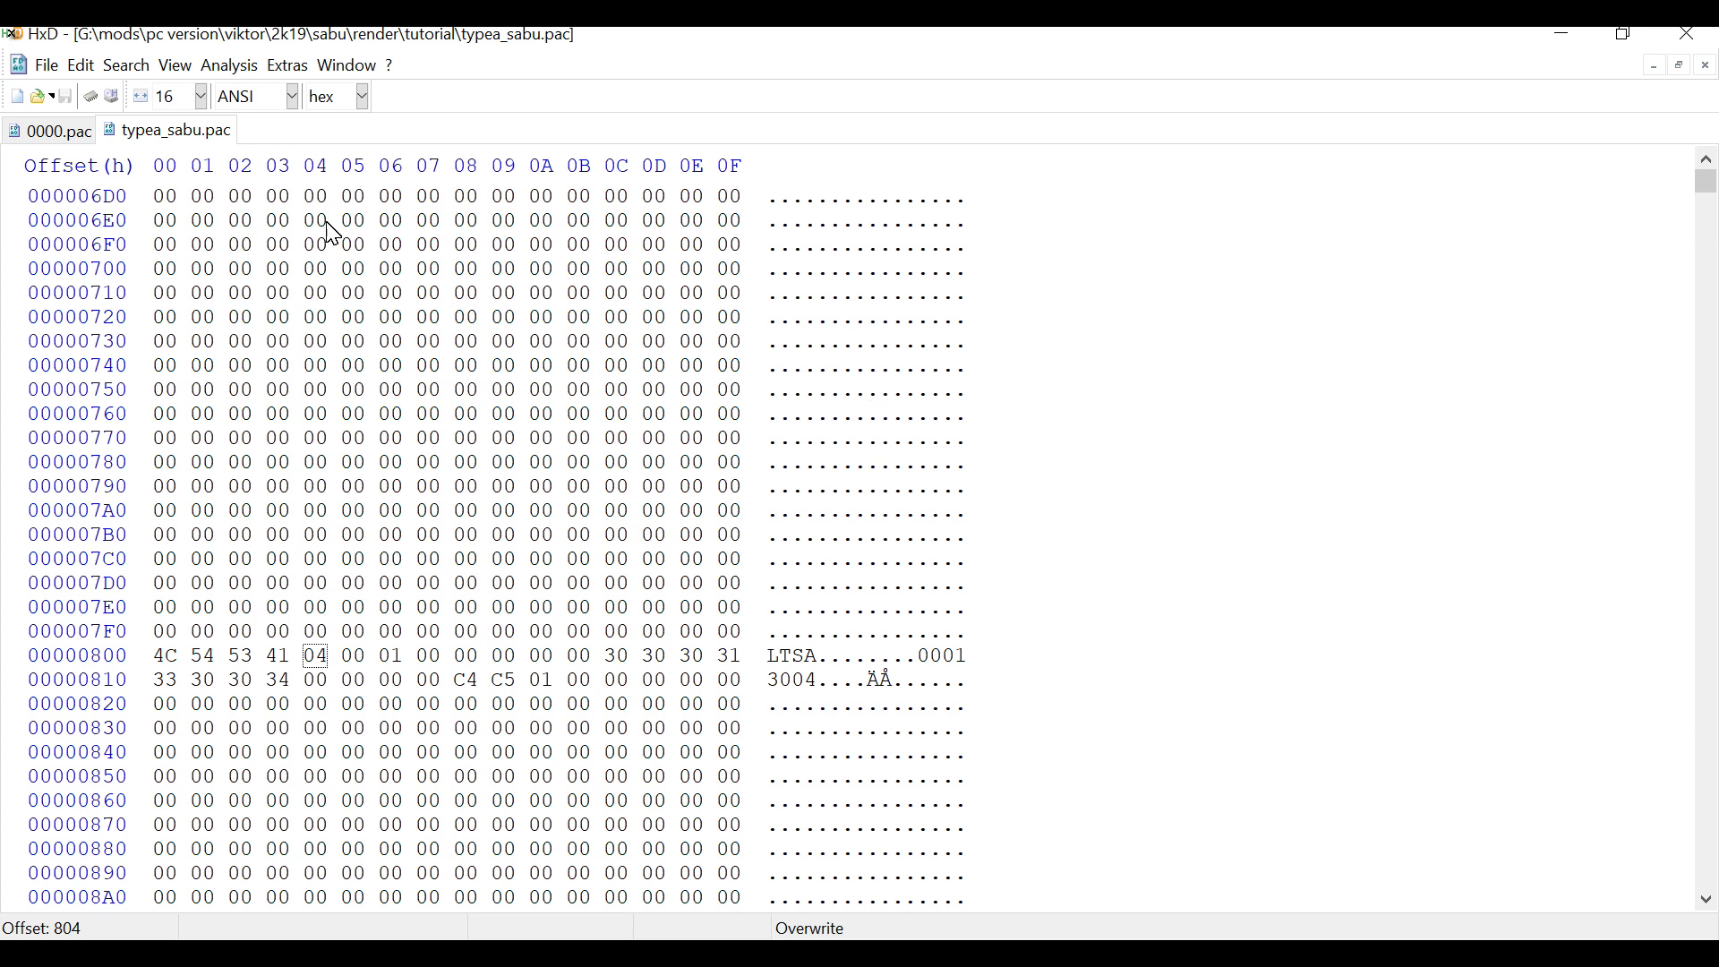
Close the hex editor and open typea_sabu.pac from the tutorial folder in X-Packer
click(1707, 66)
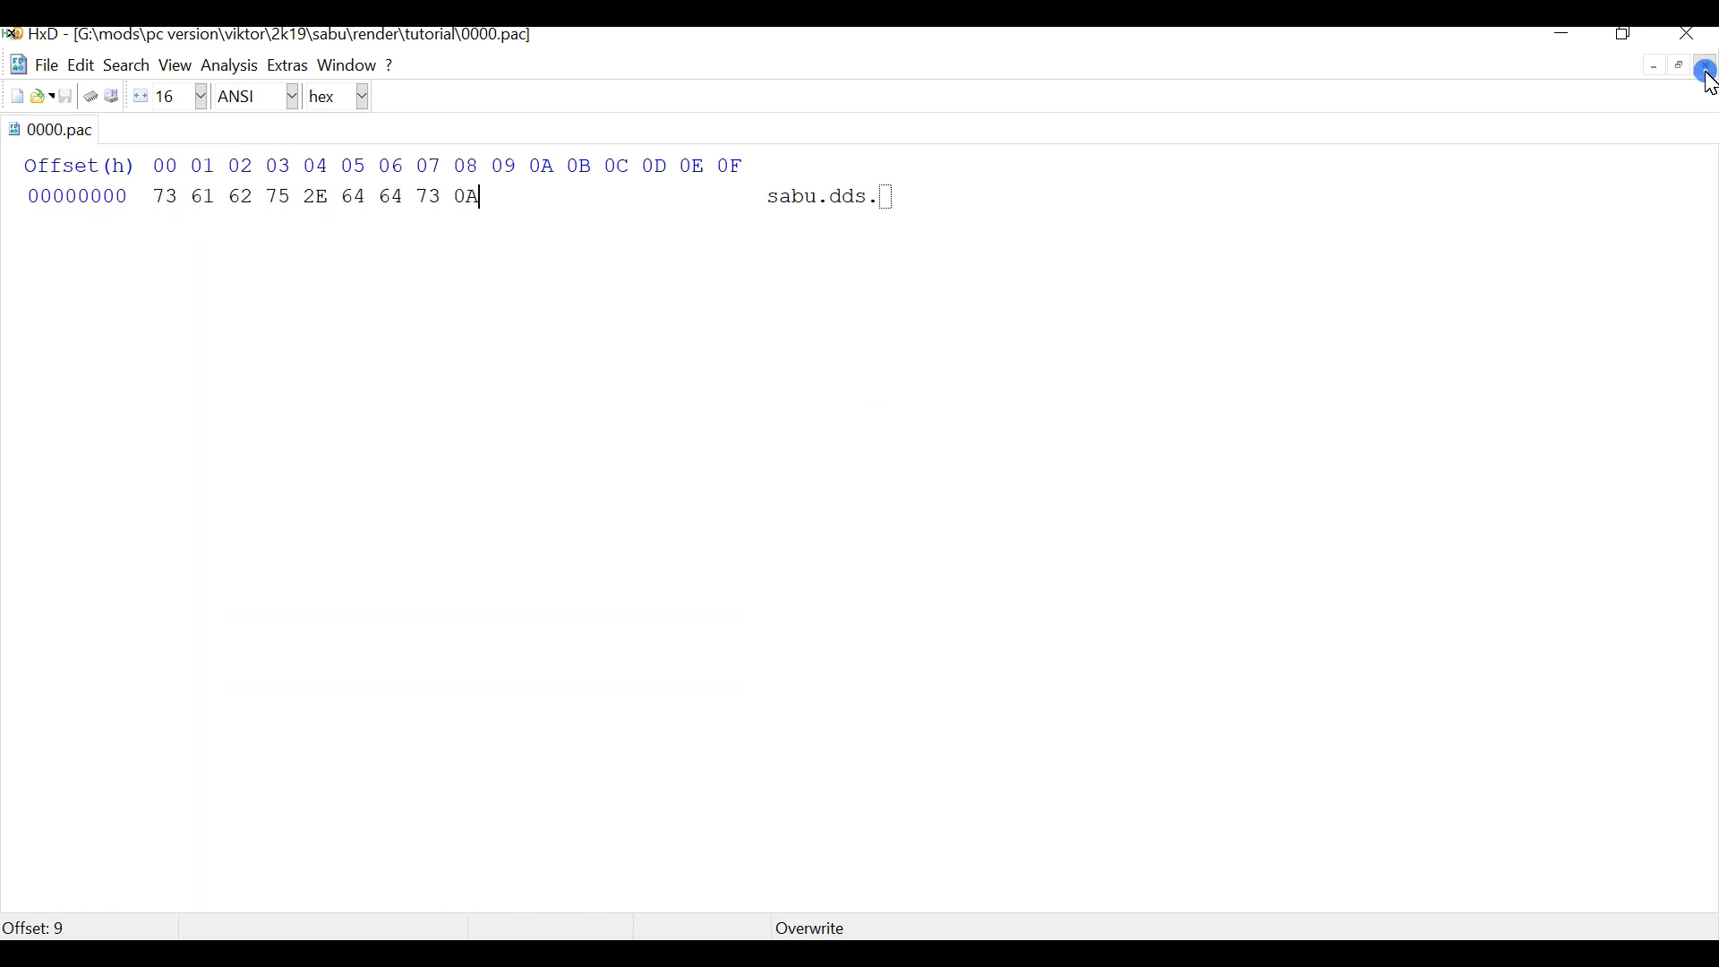
click(1688, 34)
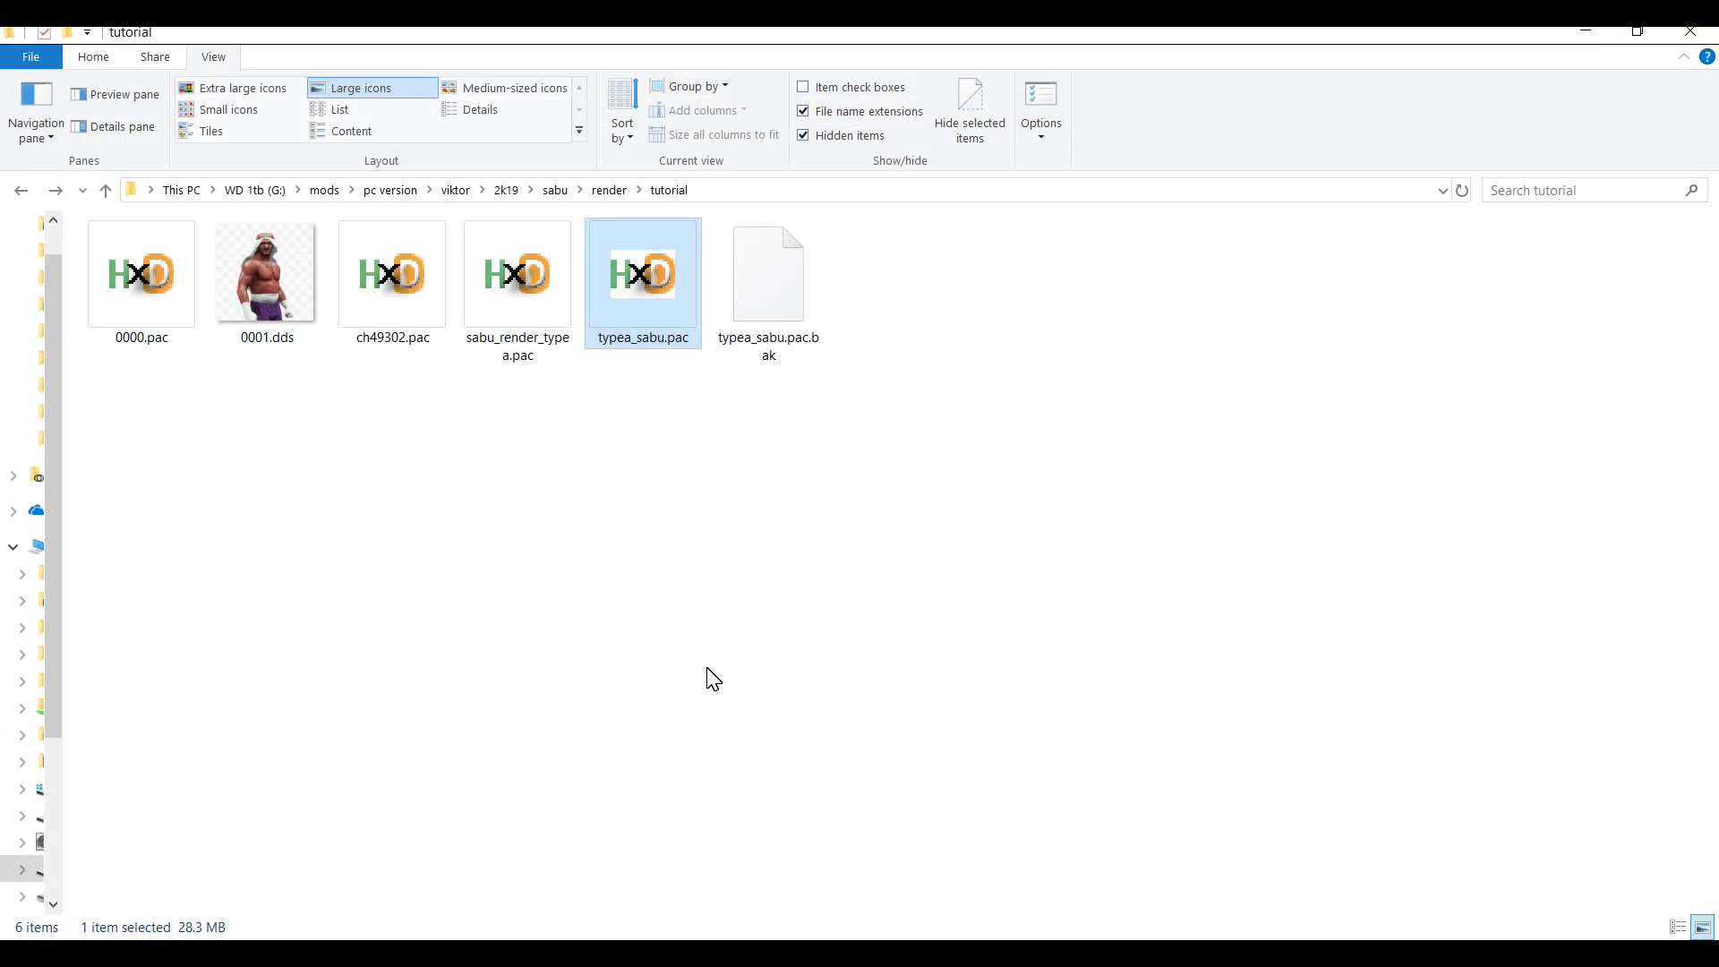
click(506, 354)
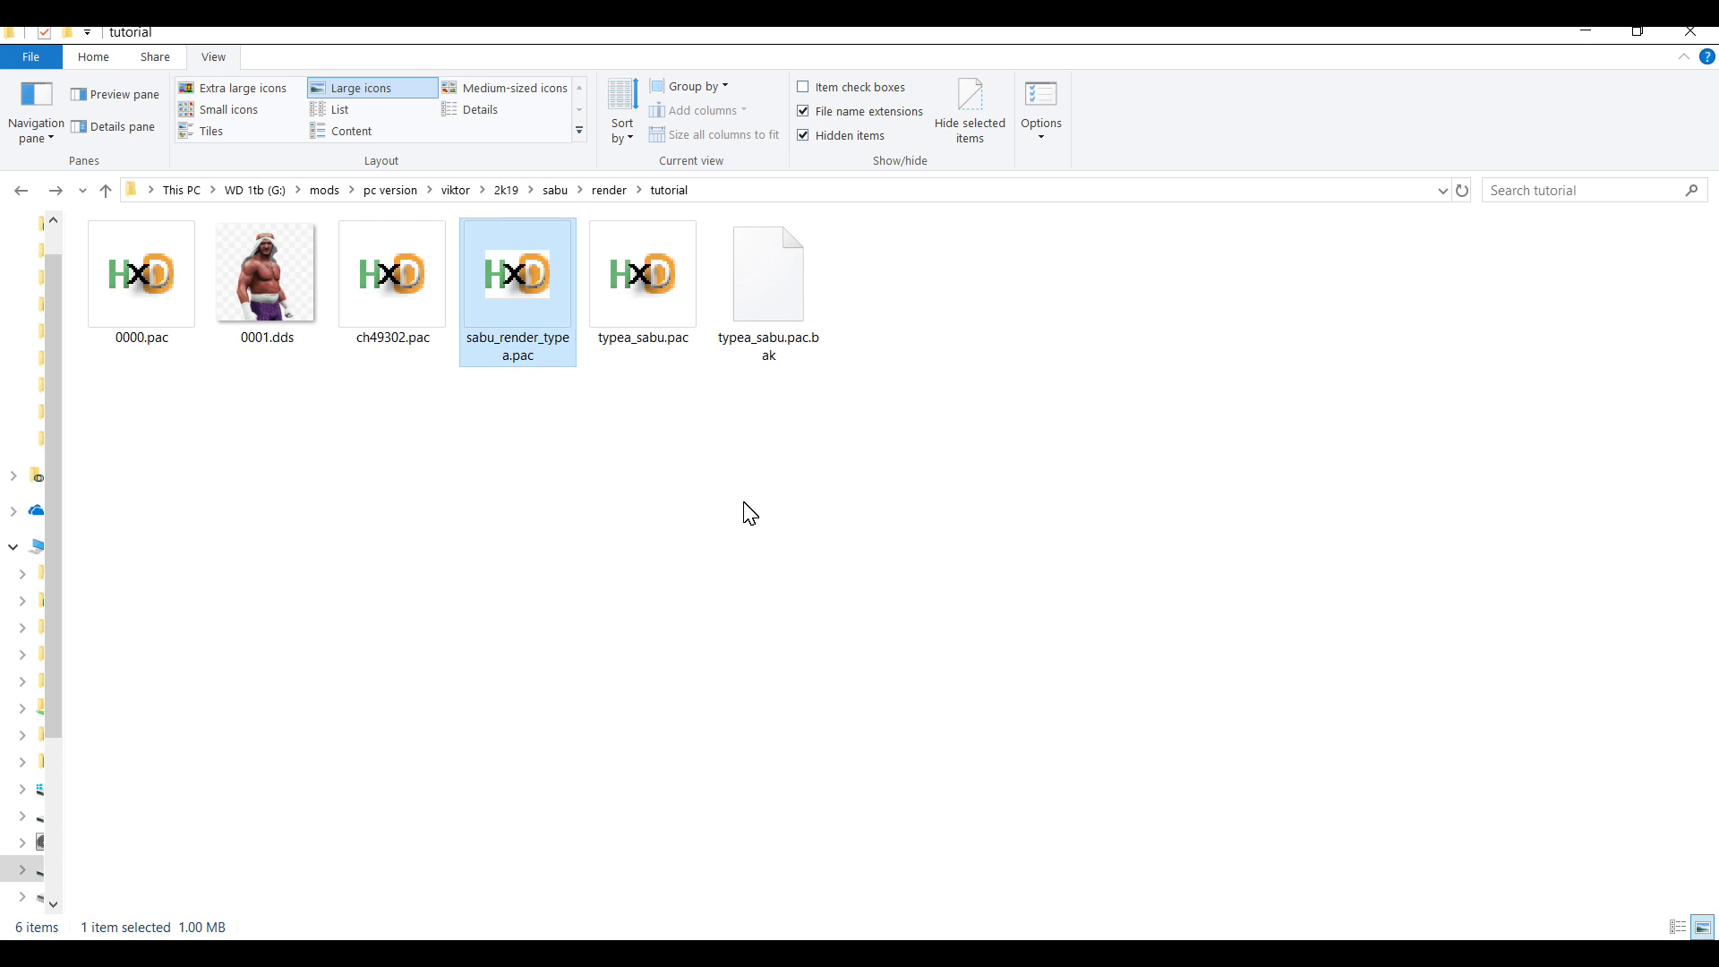
key(alt+Tab)
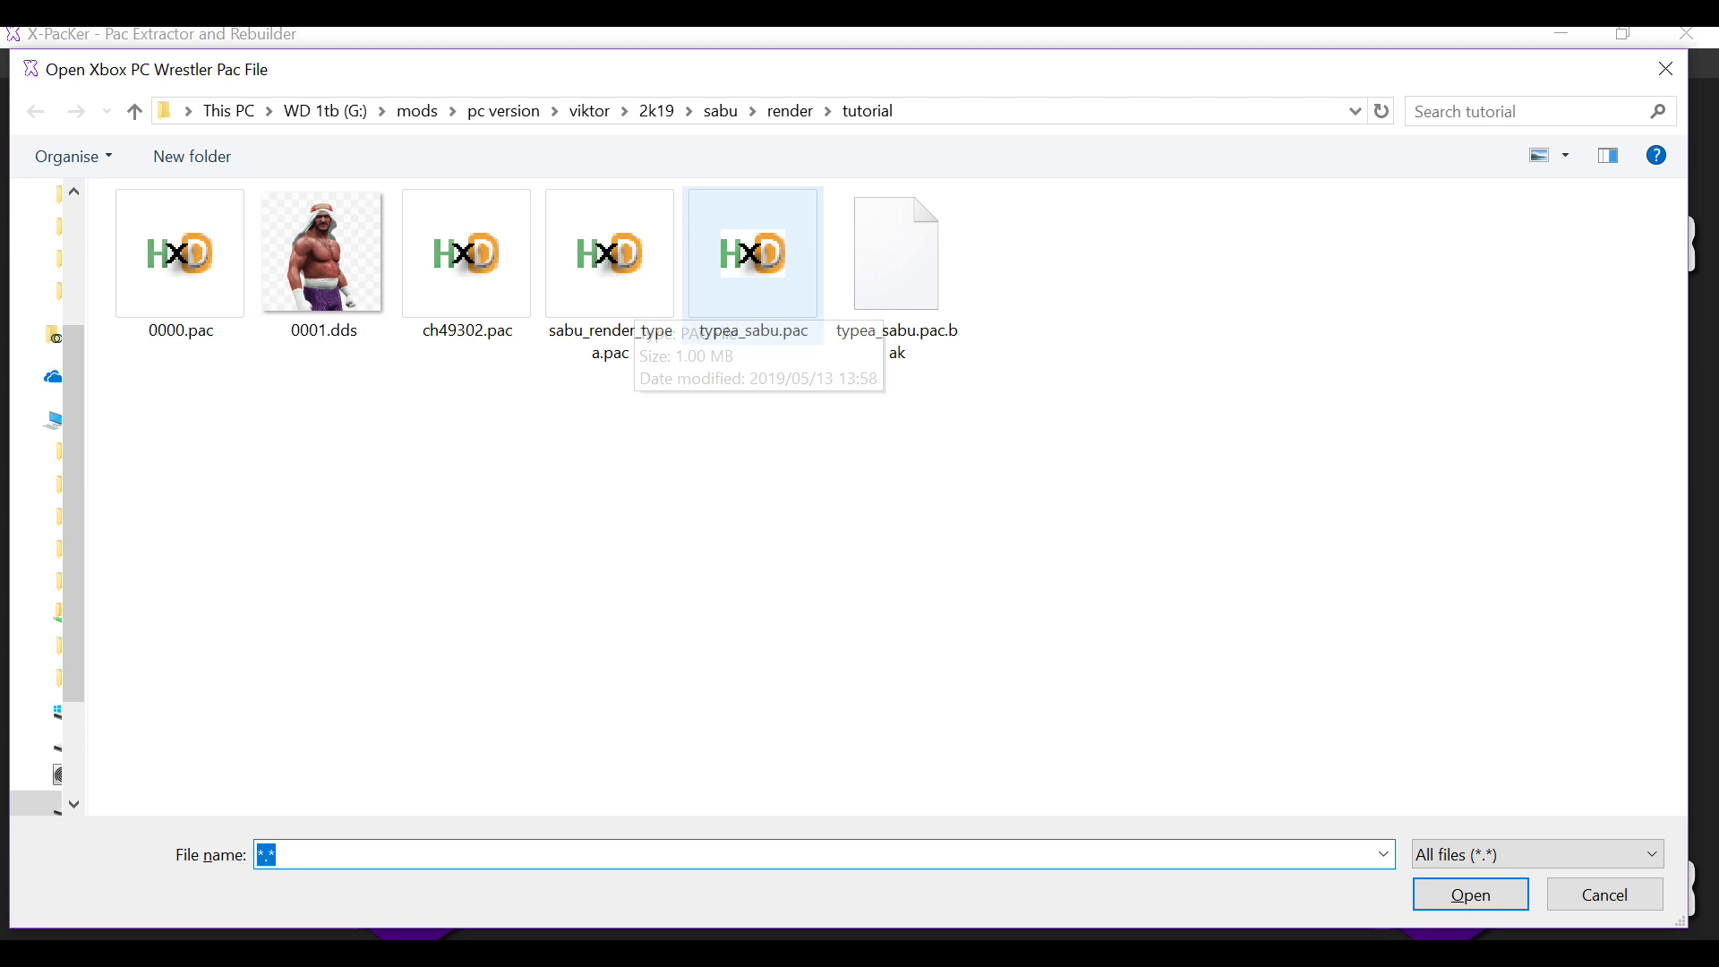
double_click(753, 255)
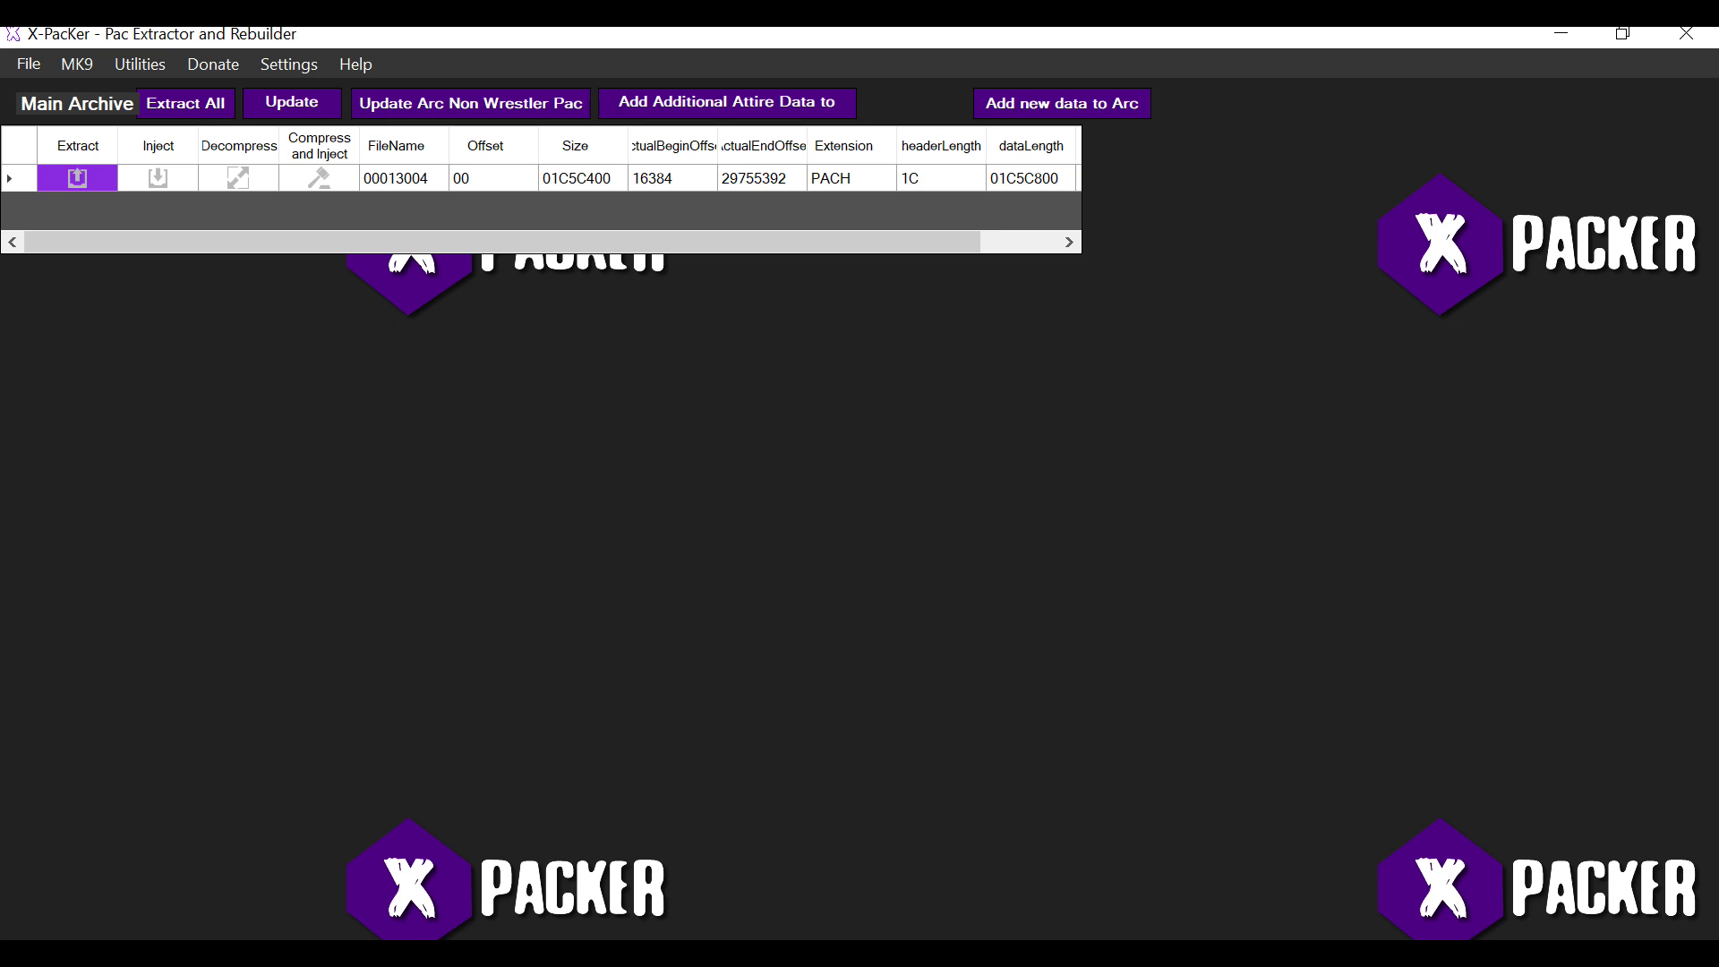
Inject sabu_render_typea.pac into the 00013004 PACH entry of the open archive
click(158, 177)
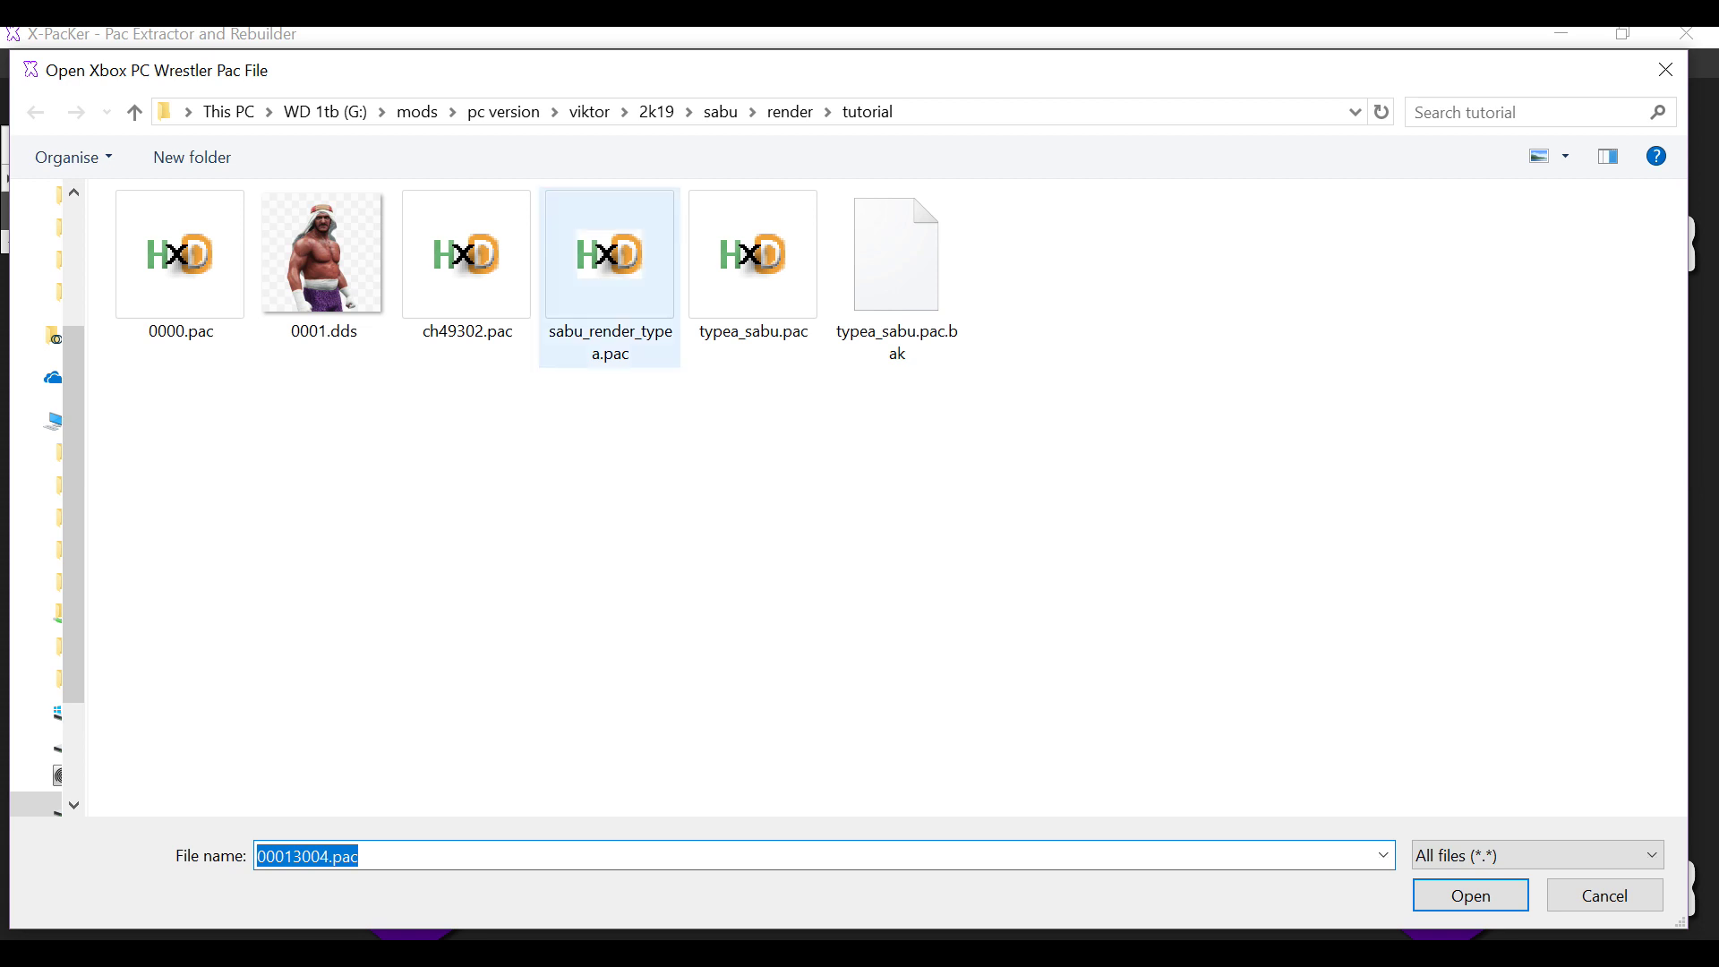
double_click(610, 259)
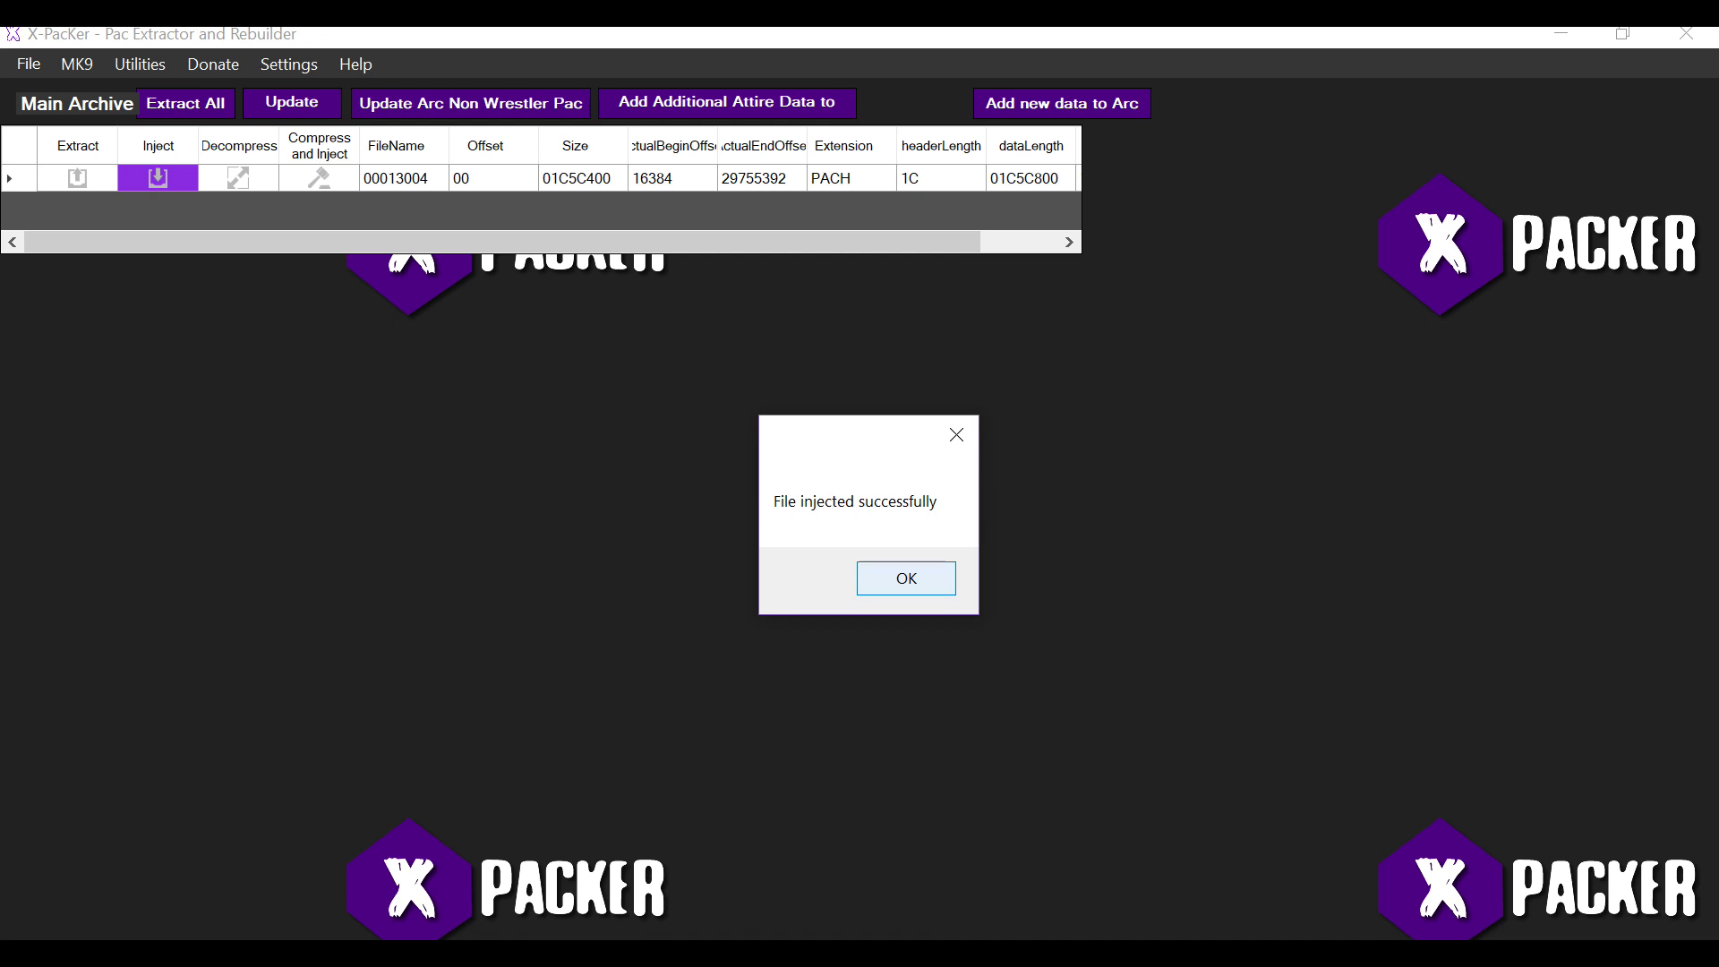
click(901, 576)
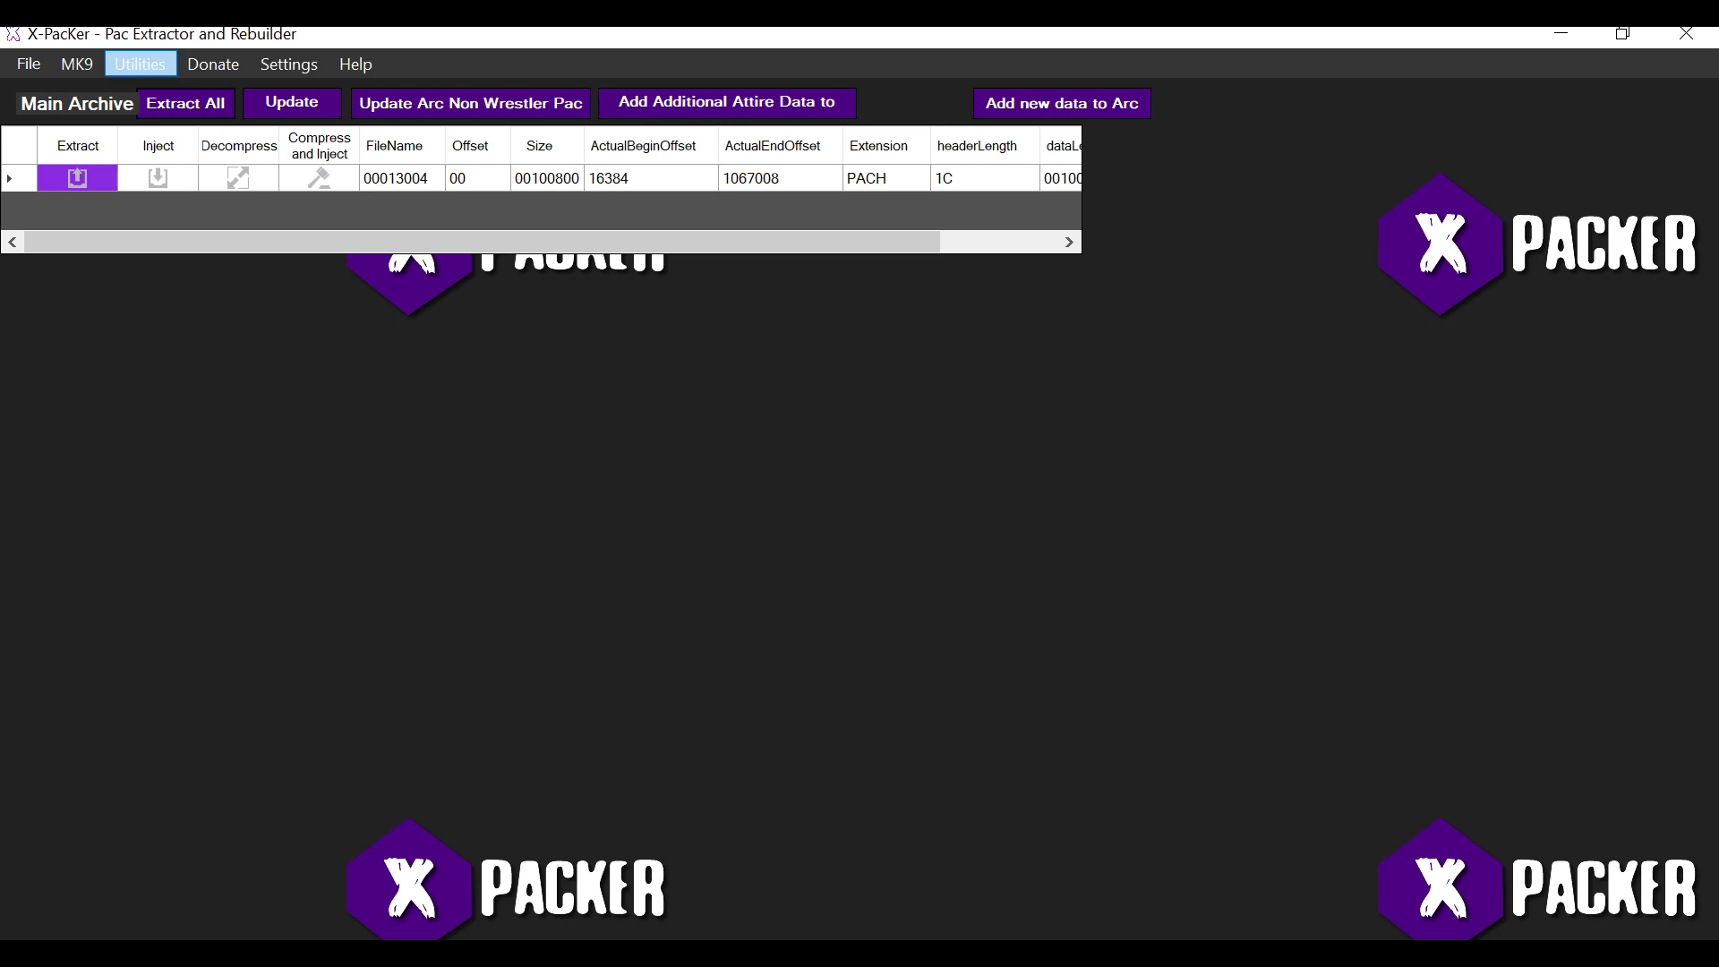
Start the menu name generator and choose the template wwe19_singleread/texture/ssface/typea_p30ZZZ
click(139, 64)
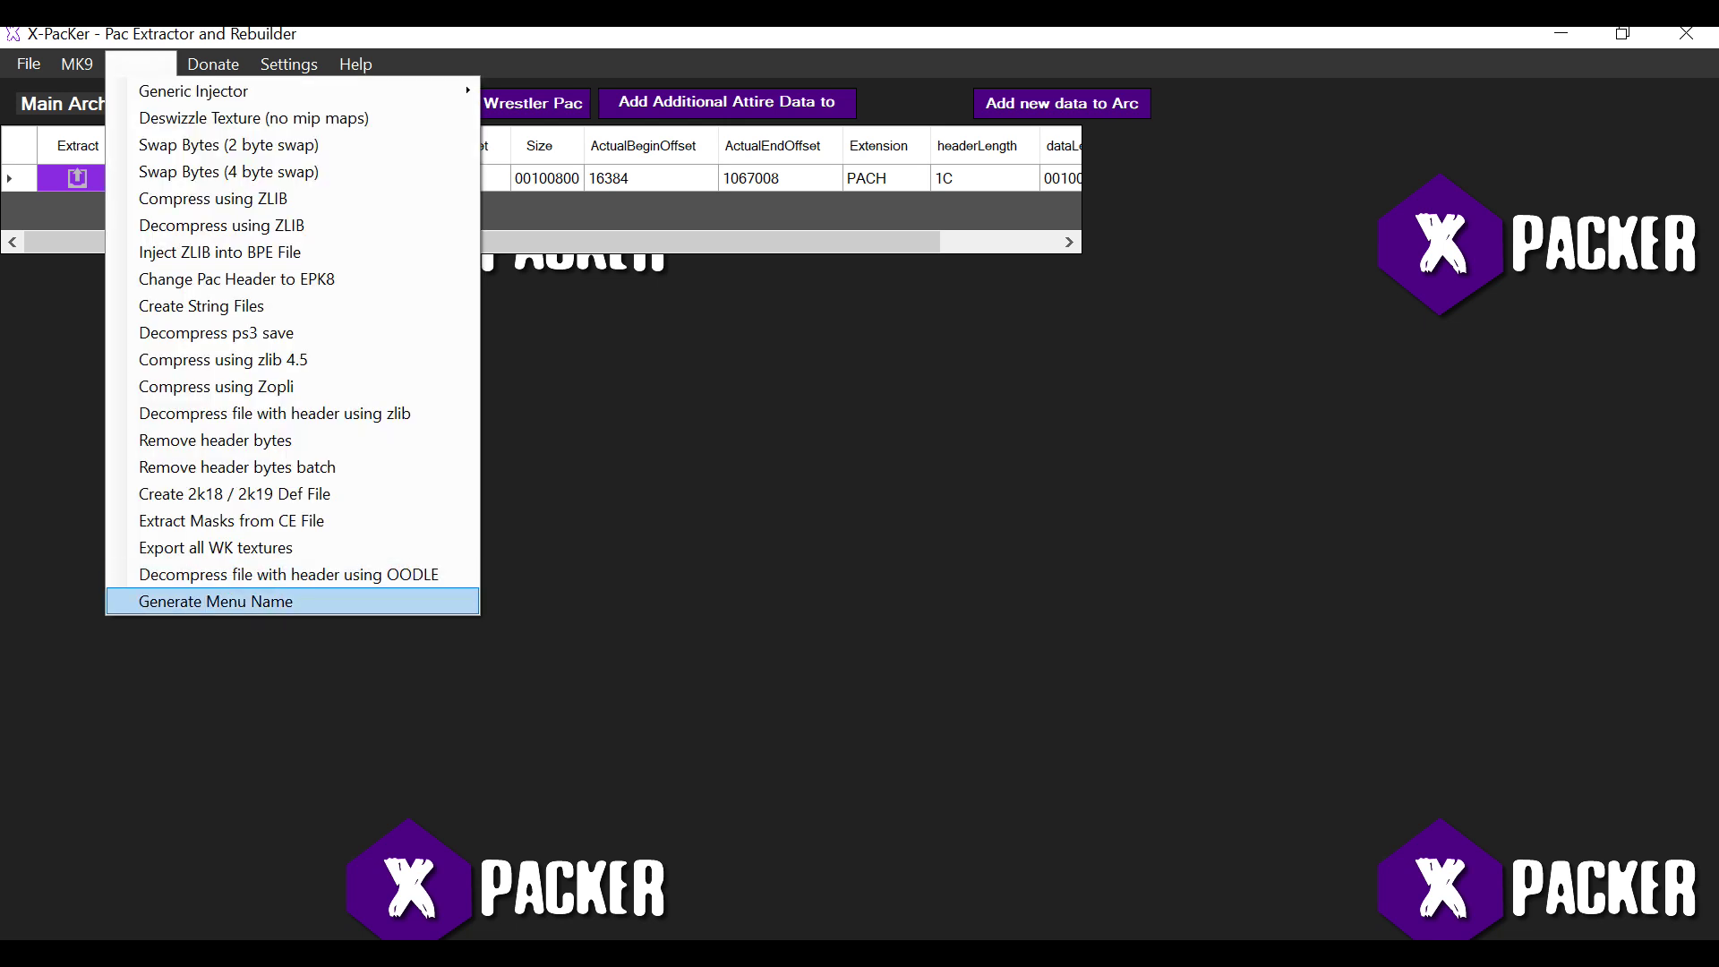
click(215, 601)
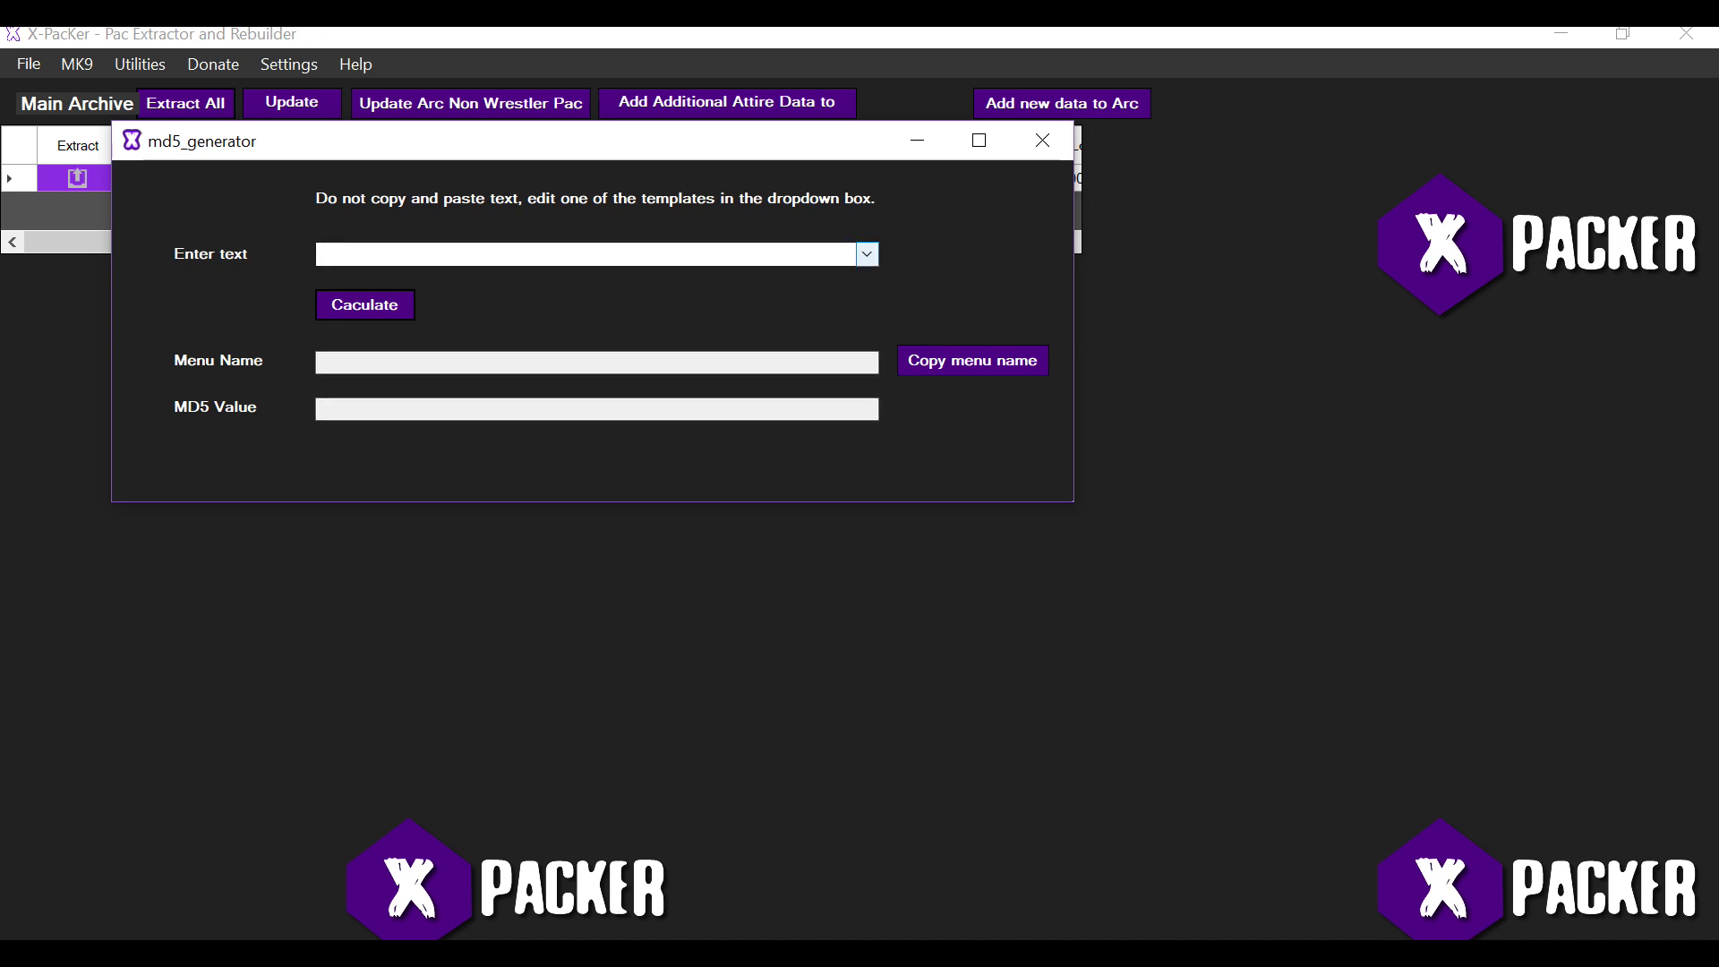
click(867, 254)
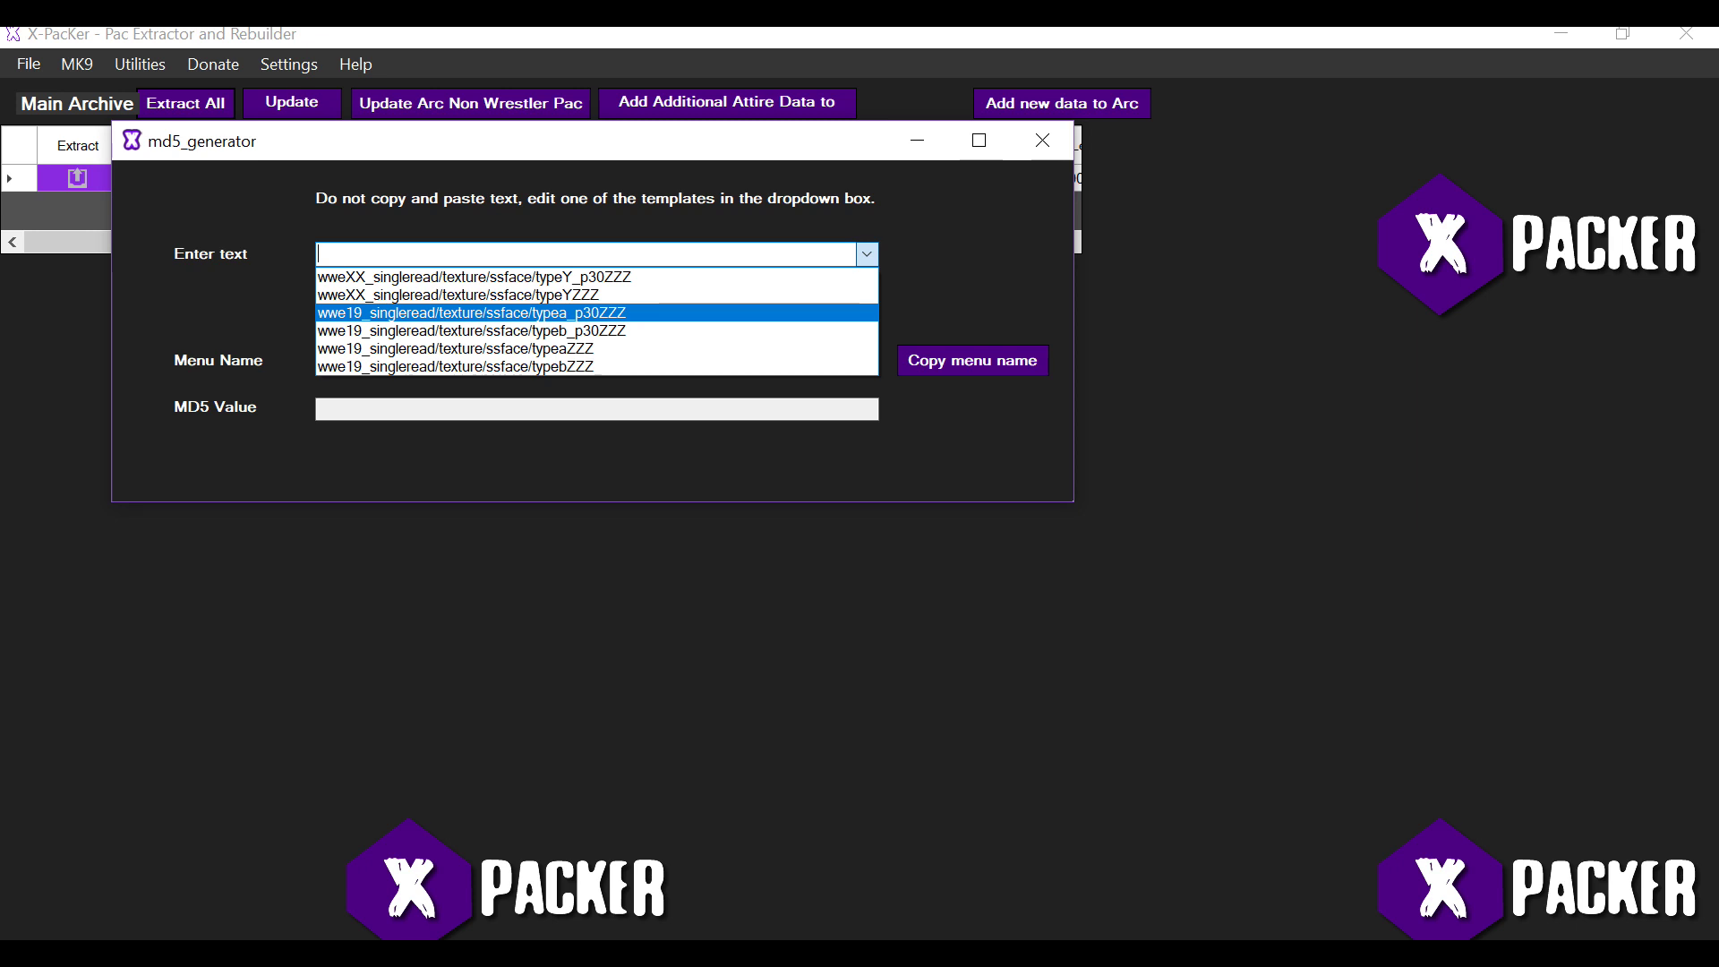
key(Return)
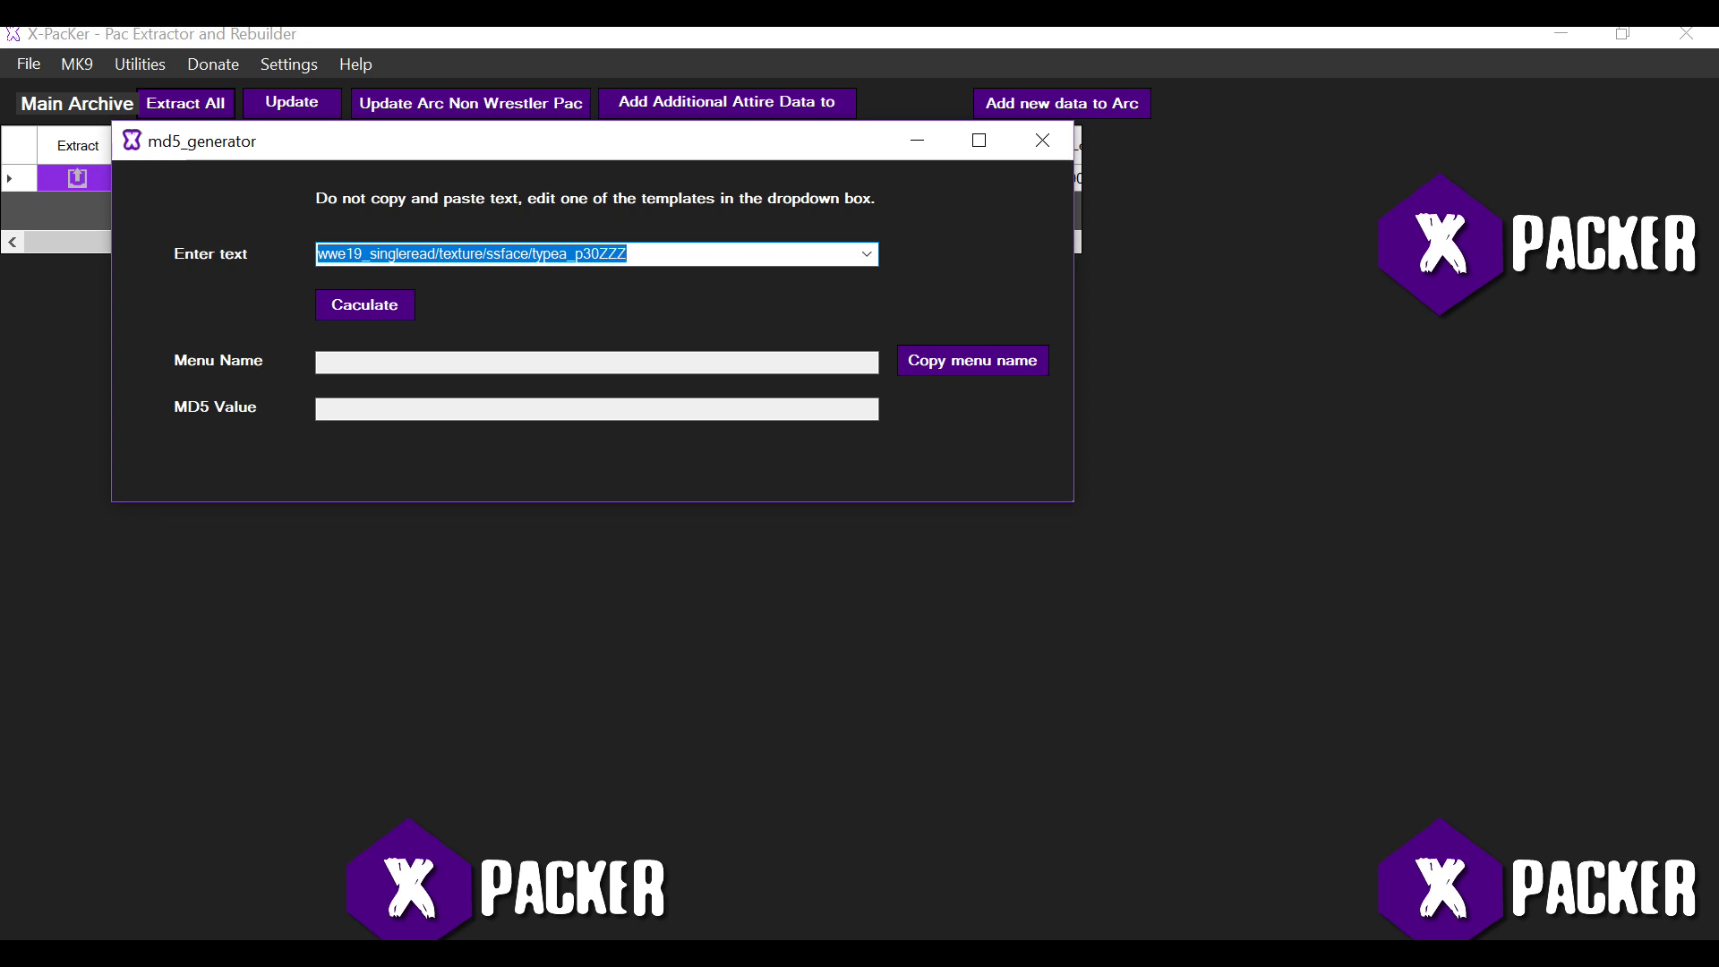
Check the character number in the tutorial folder's character pac file name and return to the menu name generator
key(End)
key(shift+Left)
key(shift+Left)
key(shift+Left)
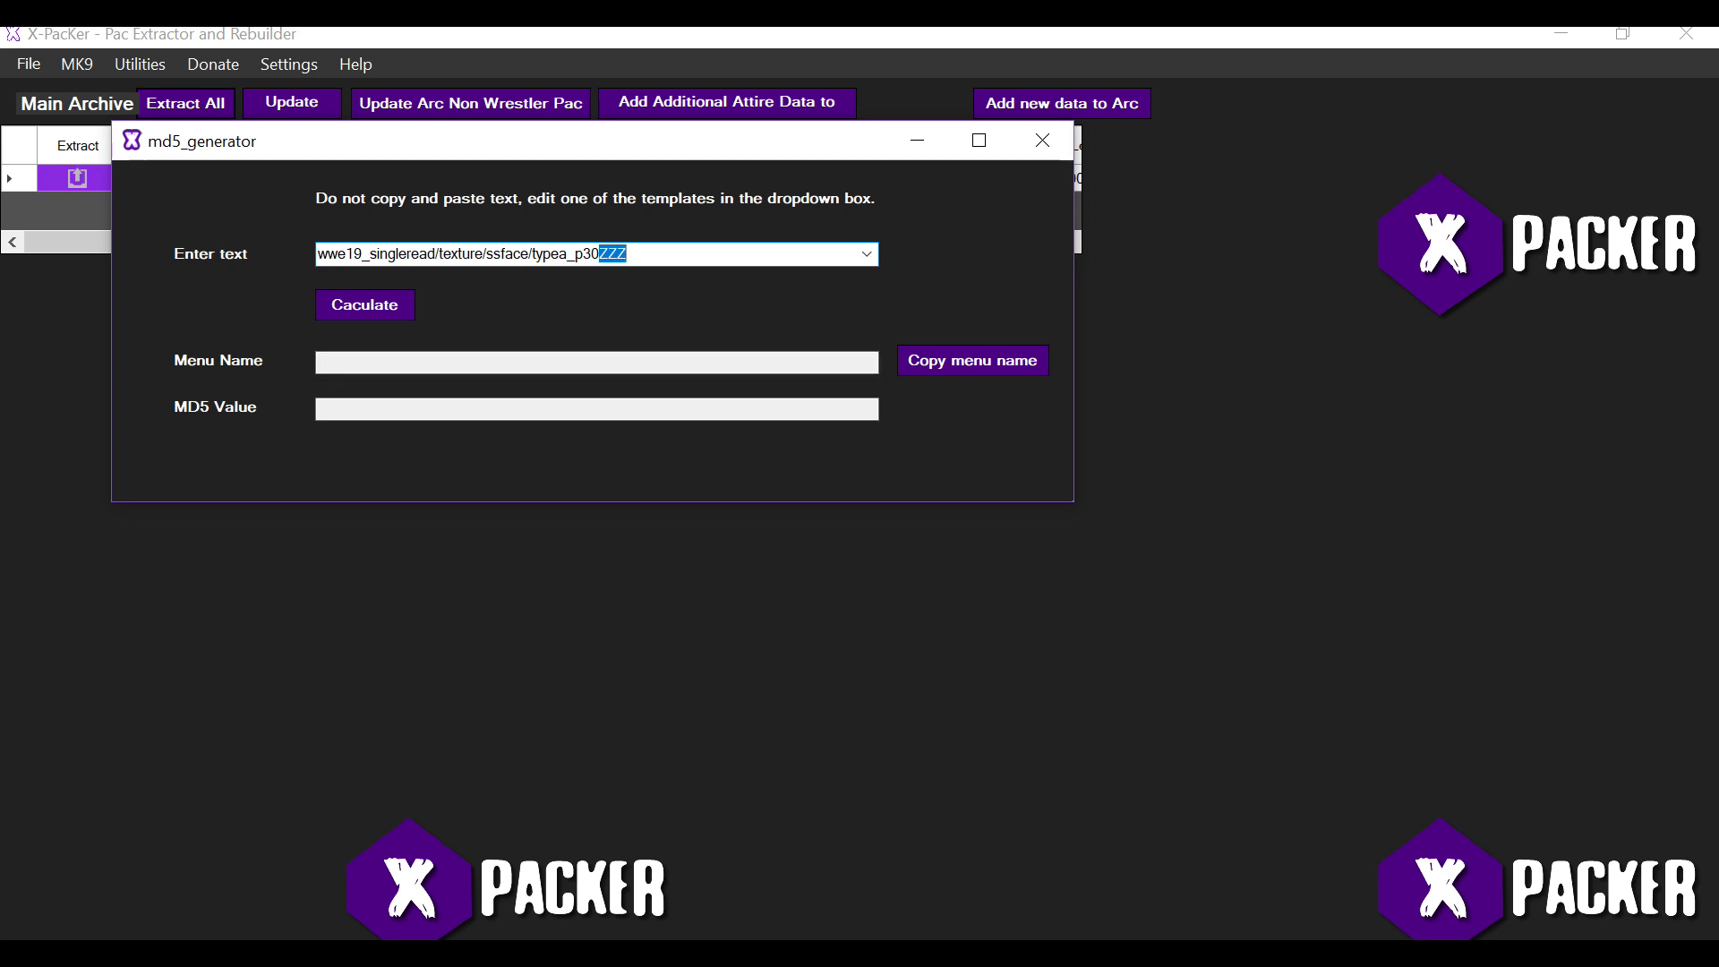
mouse_move(304, 953)
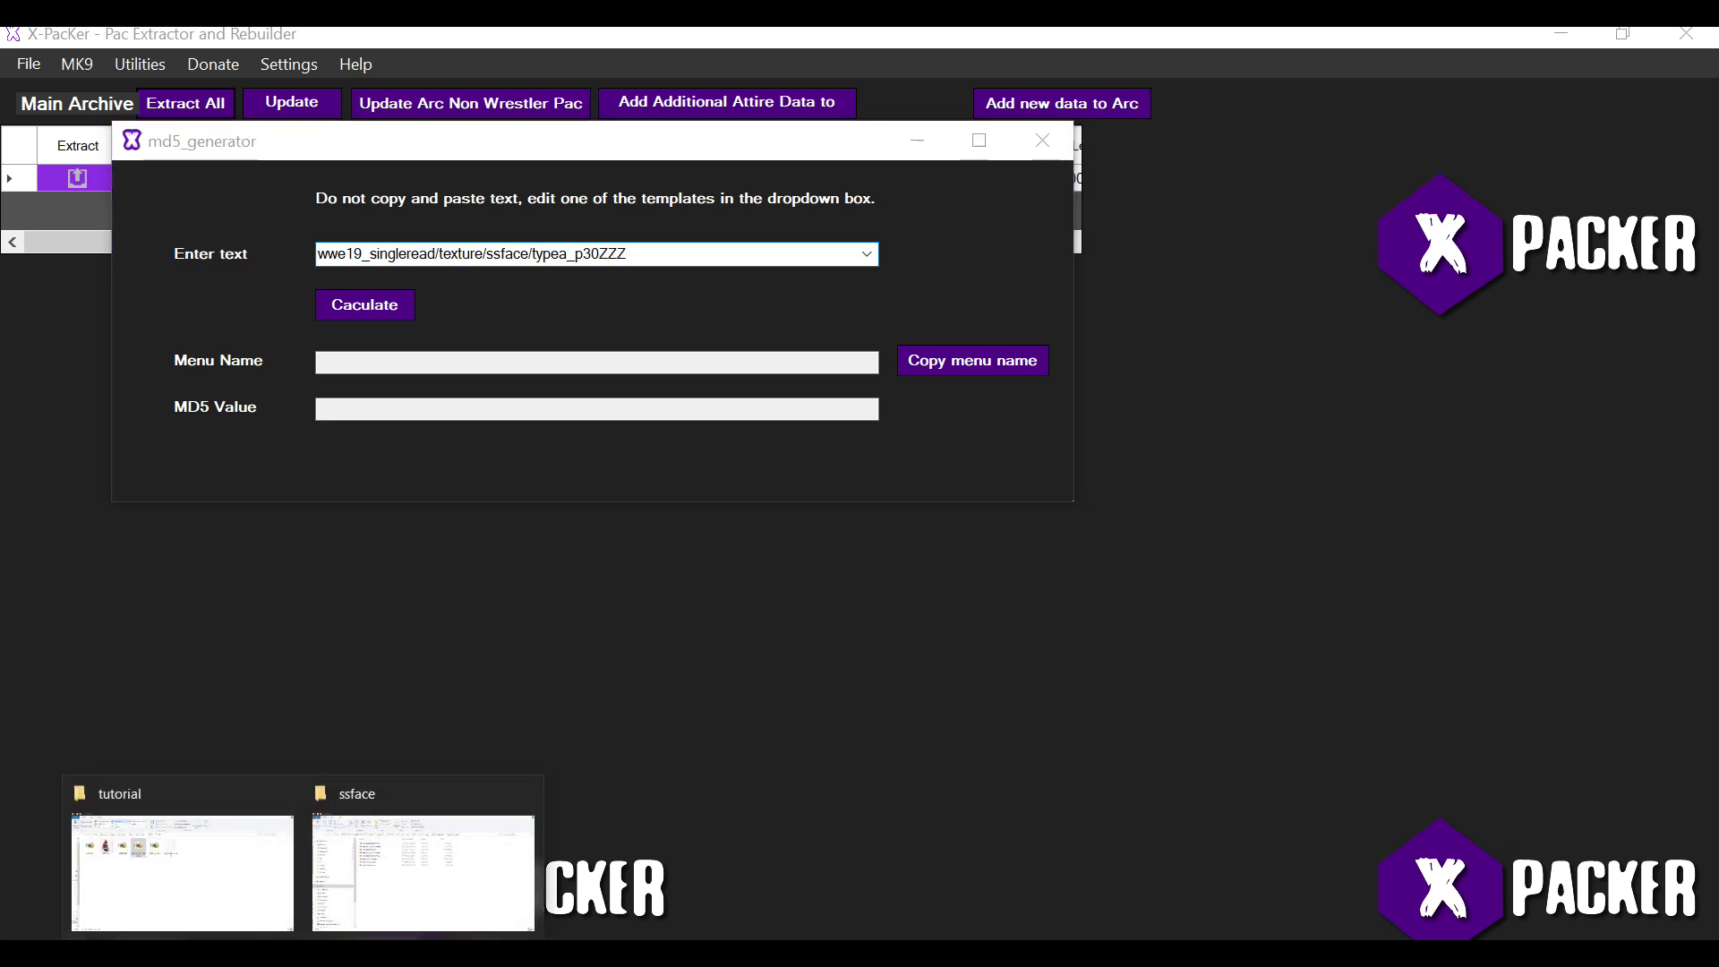
click(260, 864)
click(658, 727)
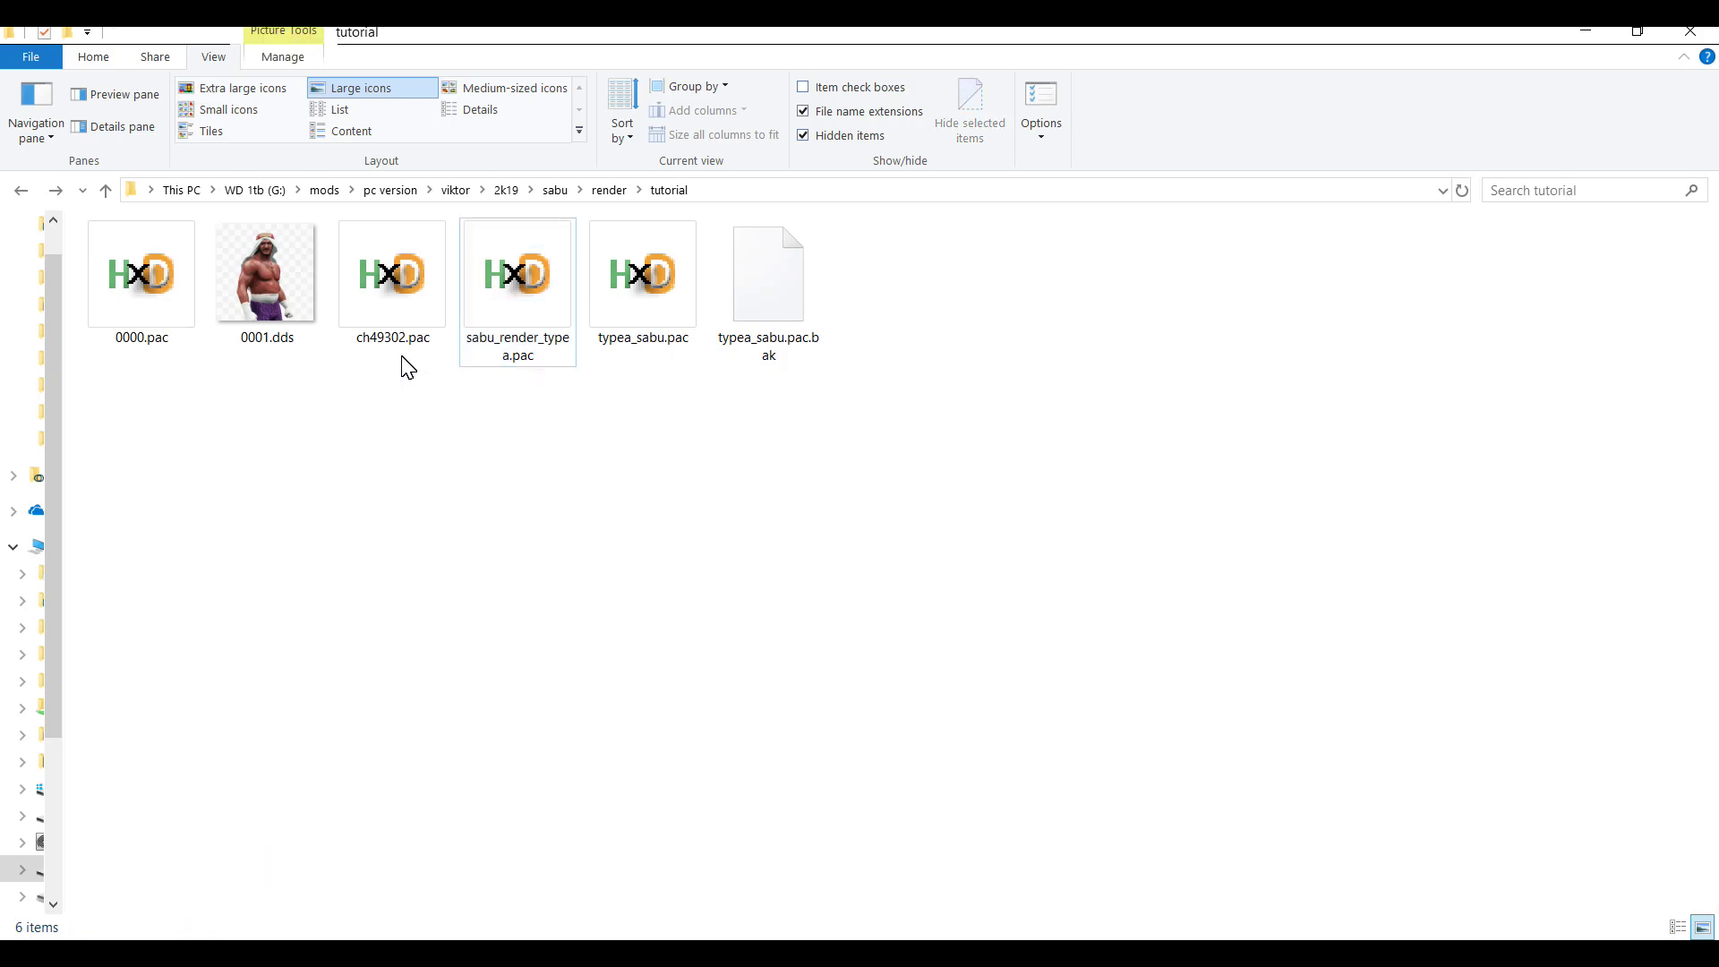
key(alt+Tab)
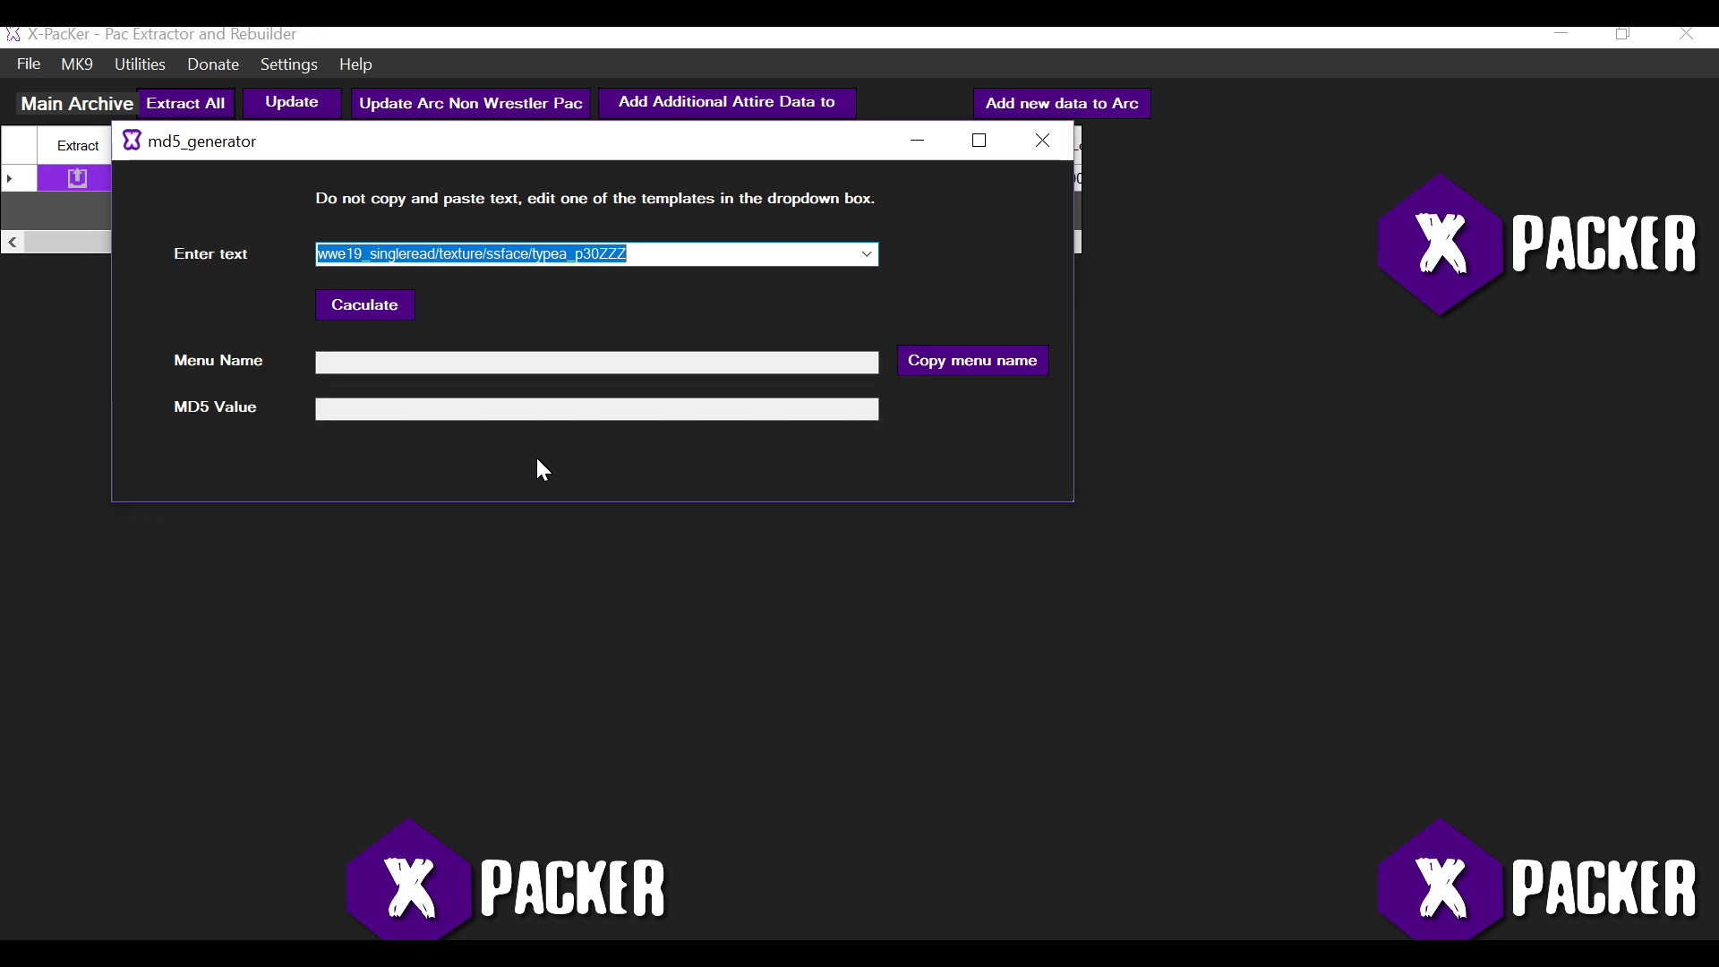
Replace the ZZZ placeholder in the template with 493 and calculate the menu name
key(End)
key(shift+Left)
key(shift+Left)
key(shift+Left)
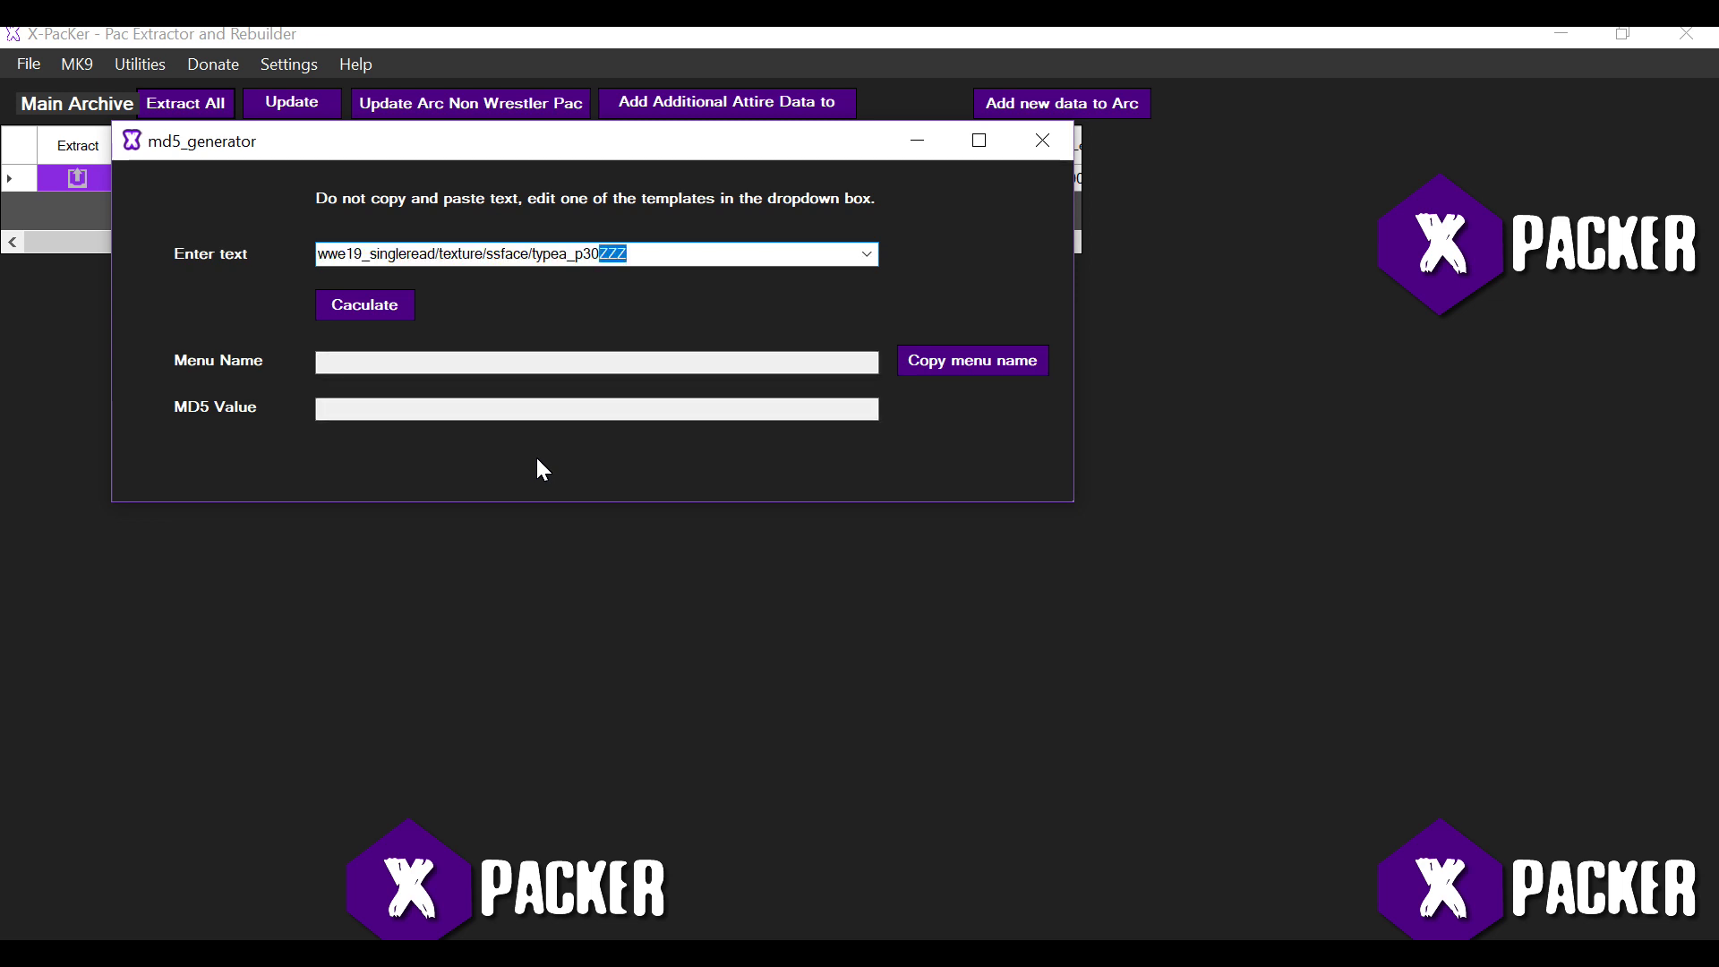
text(493)
key(Tab)
key(Return)
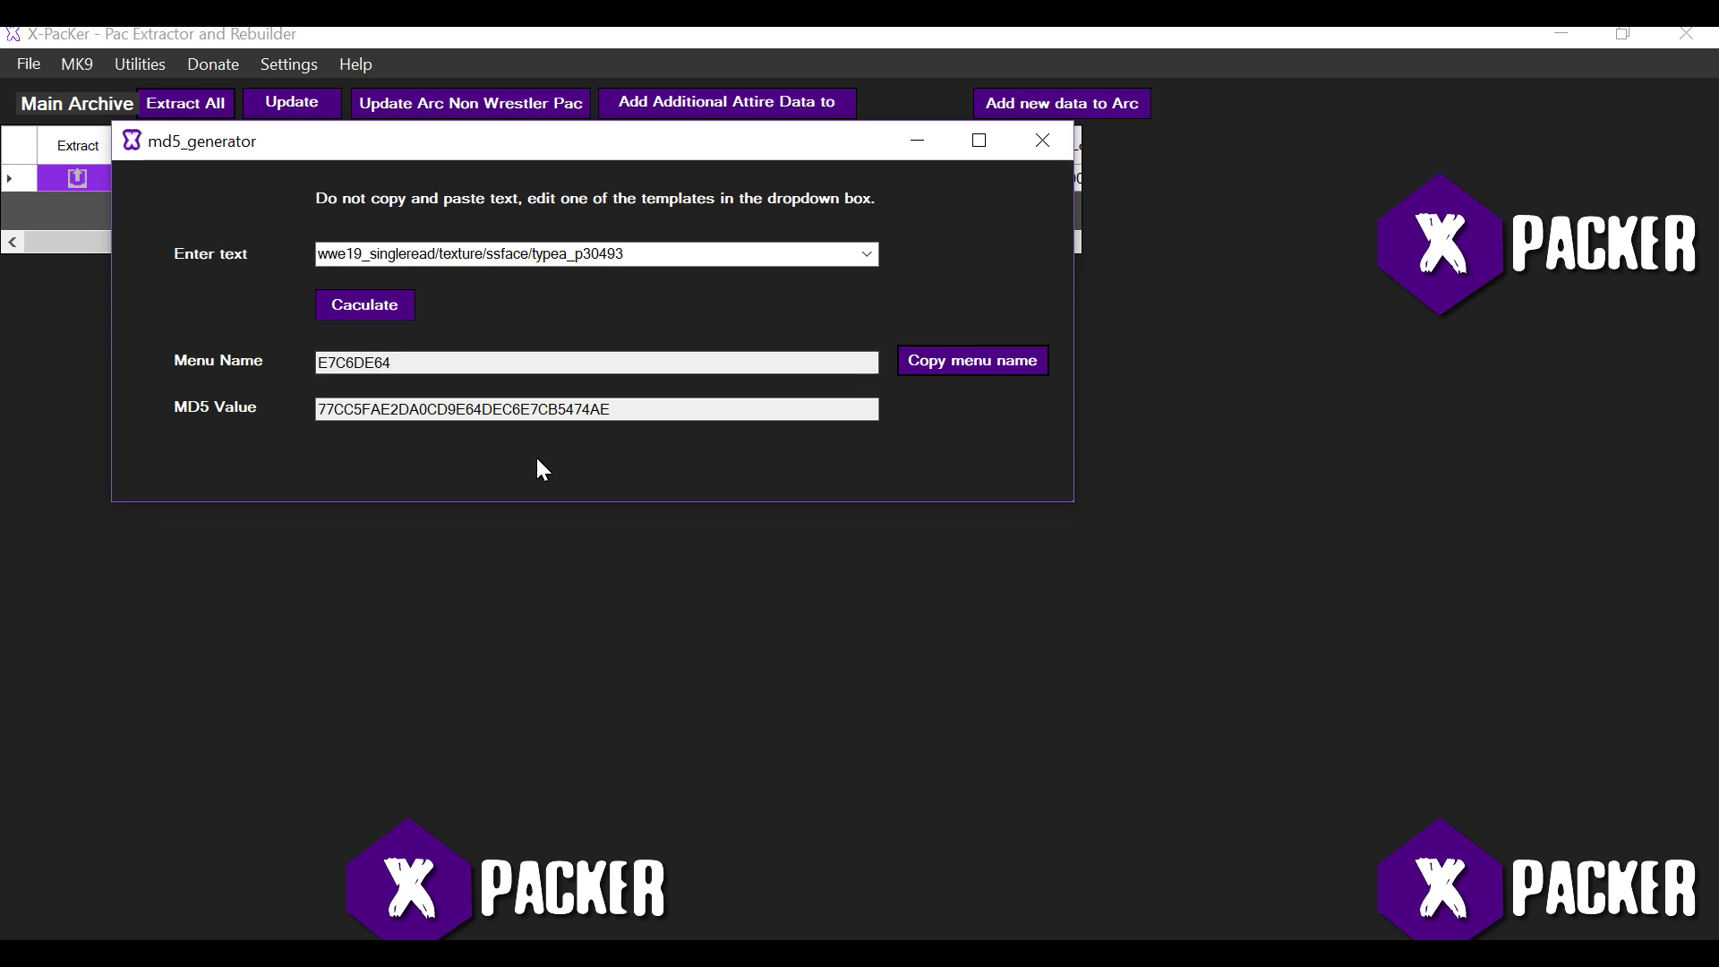
Close the menu name generator and rename the PACH entry 00013004 to E7C6DE64
key(alt+F4)
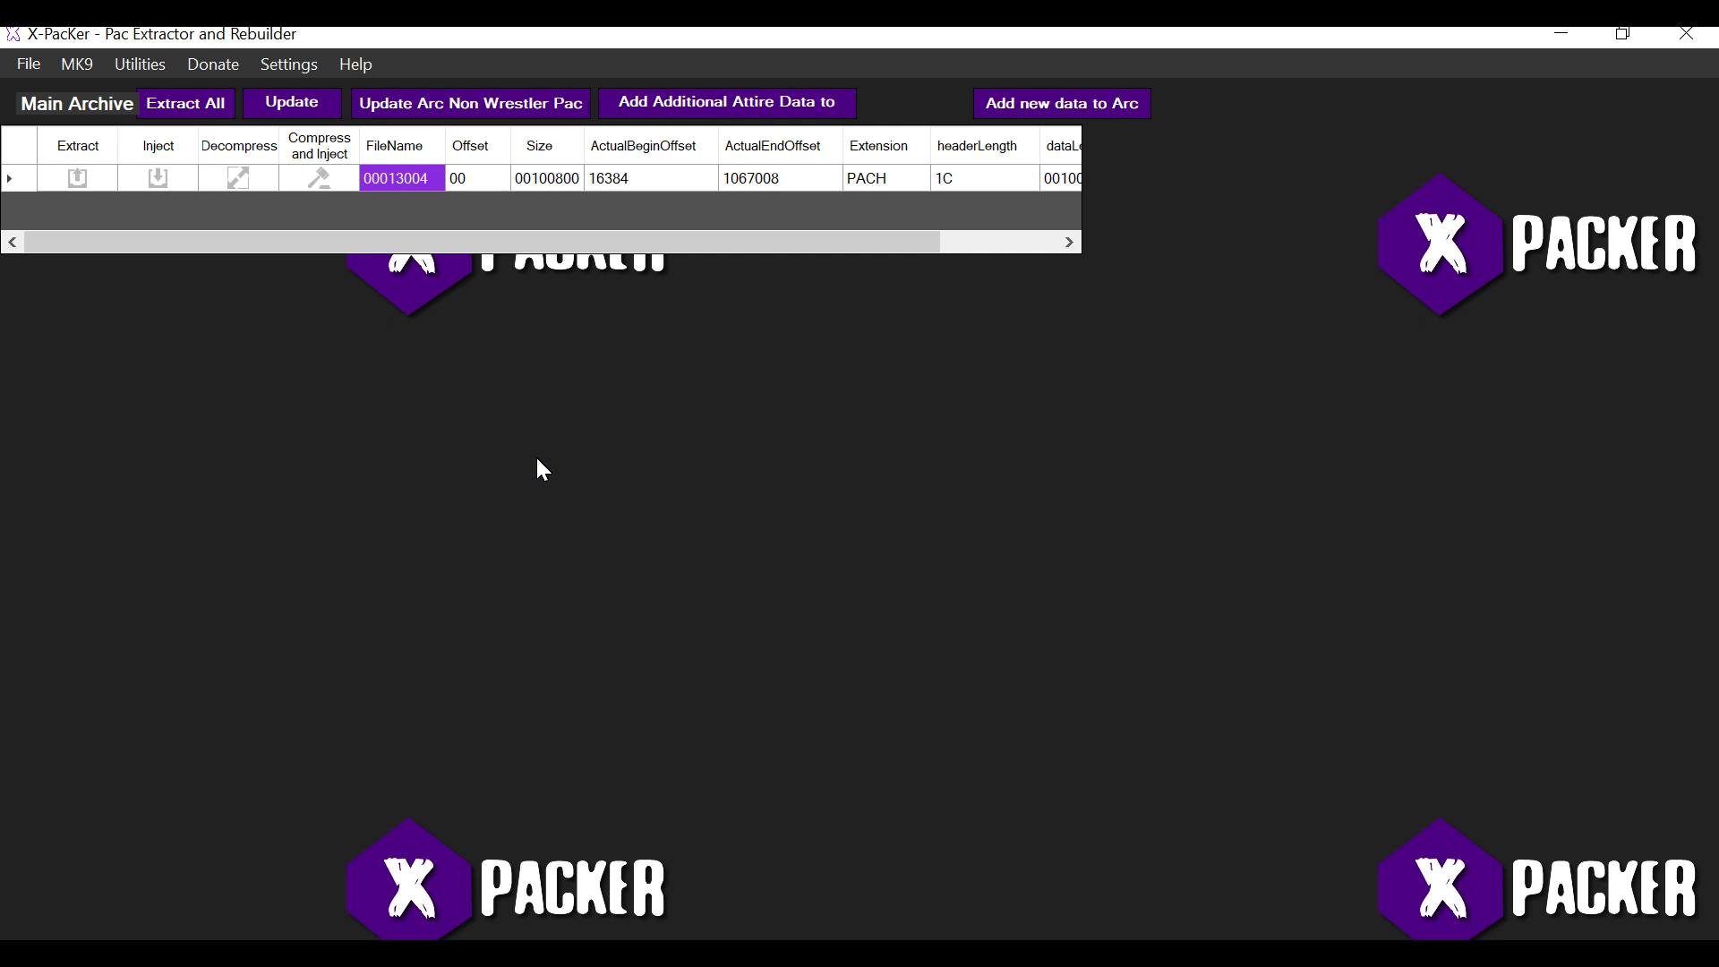
key(F2)
key(Return)
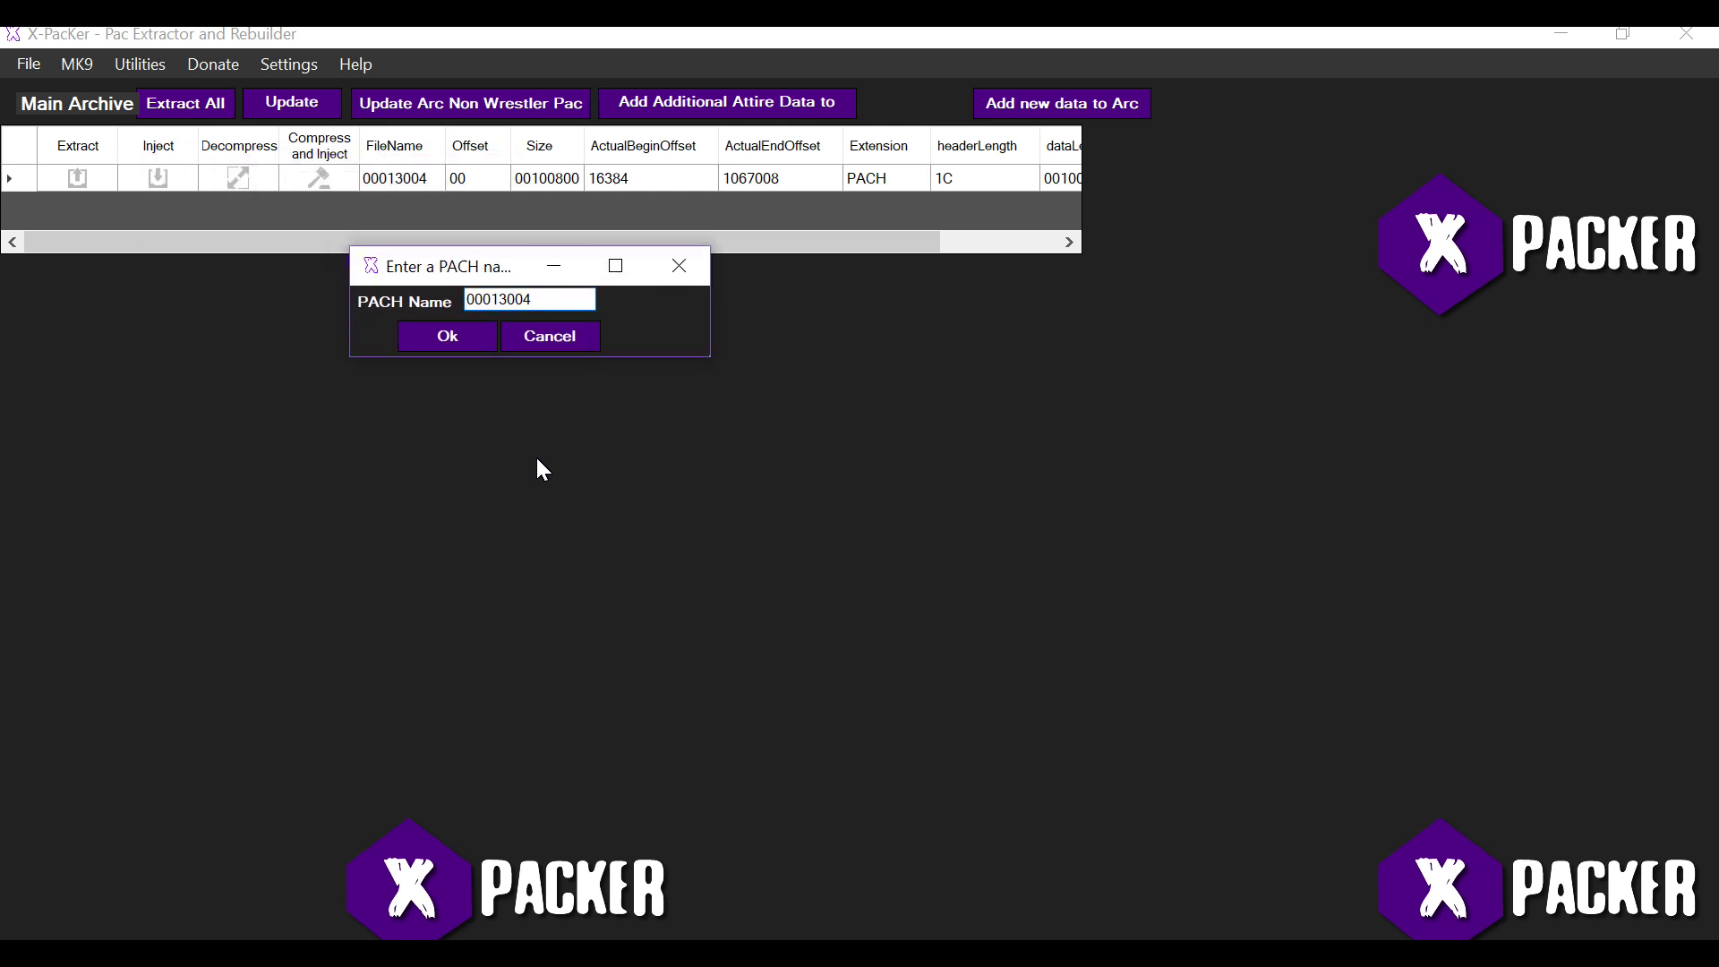
key(ctrl+a)
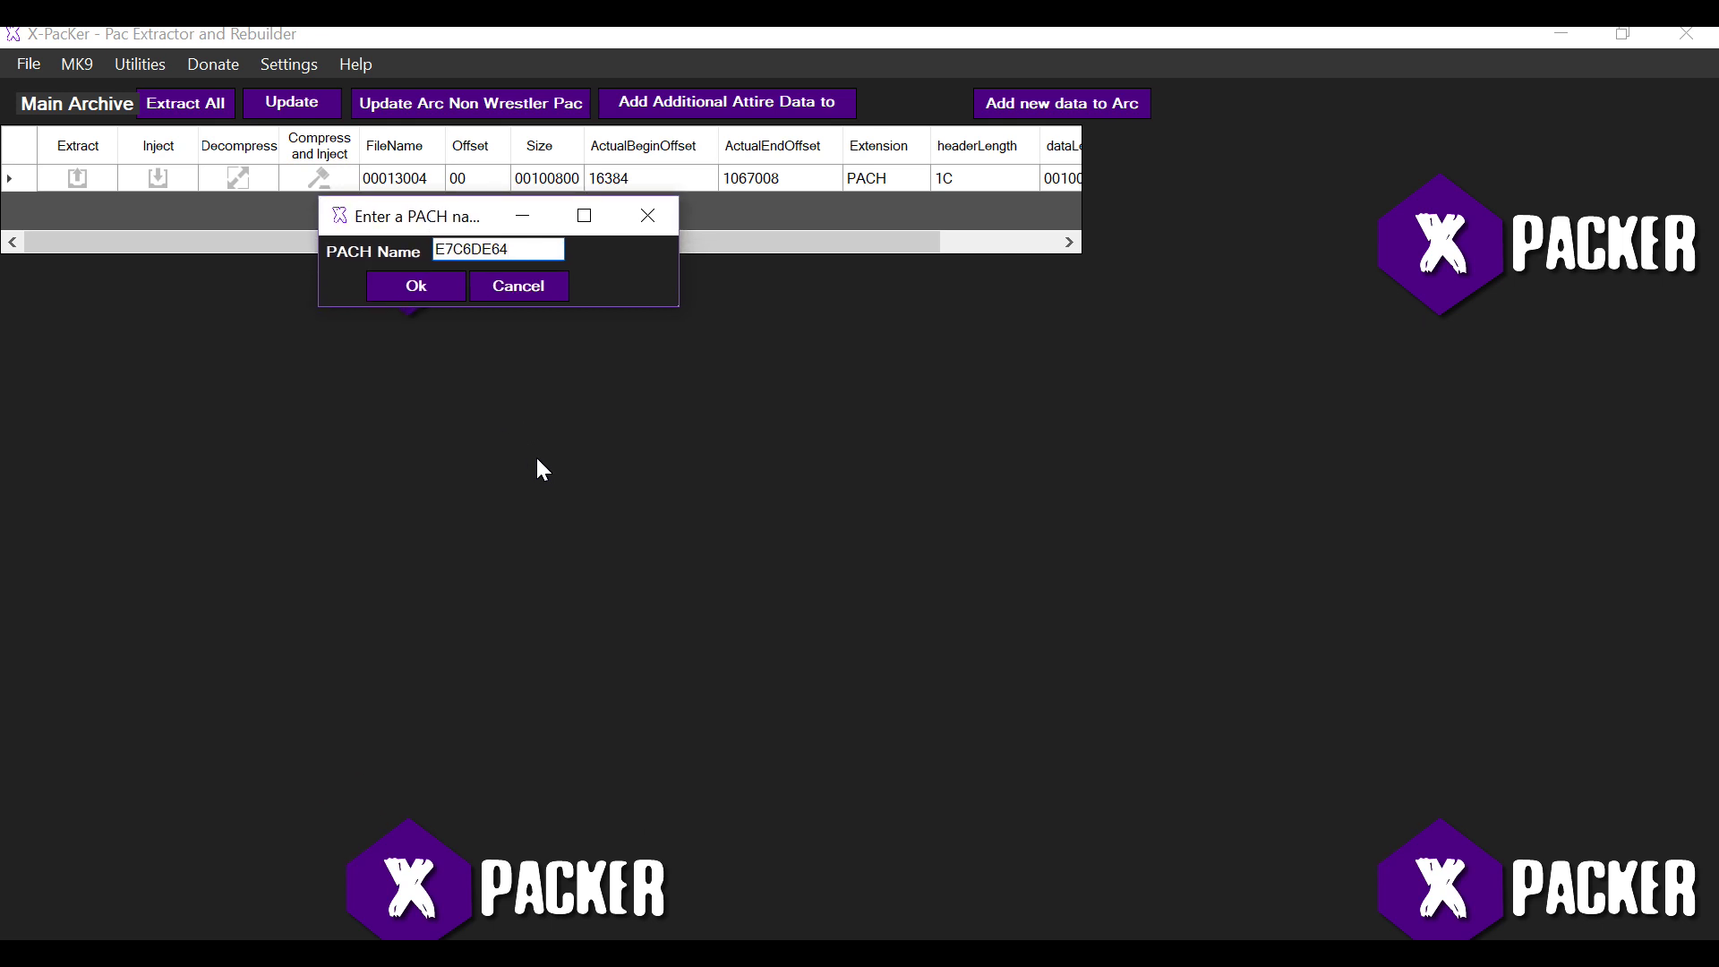
key(Return)
key(Return)
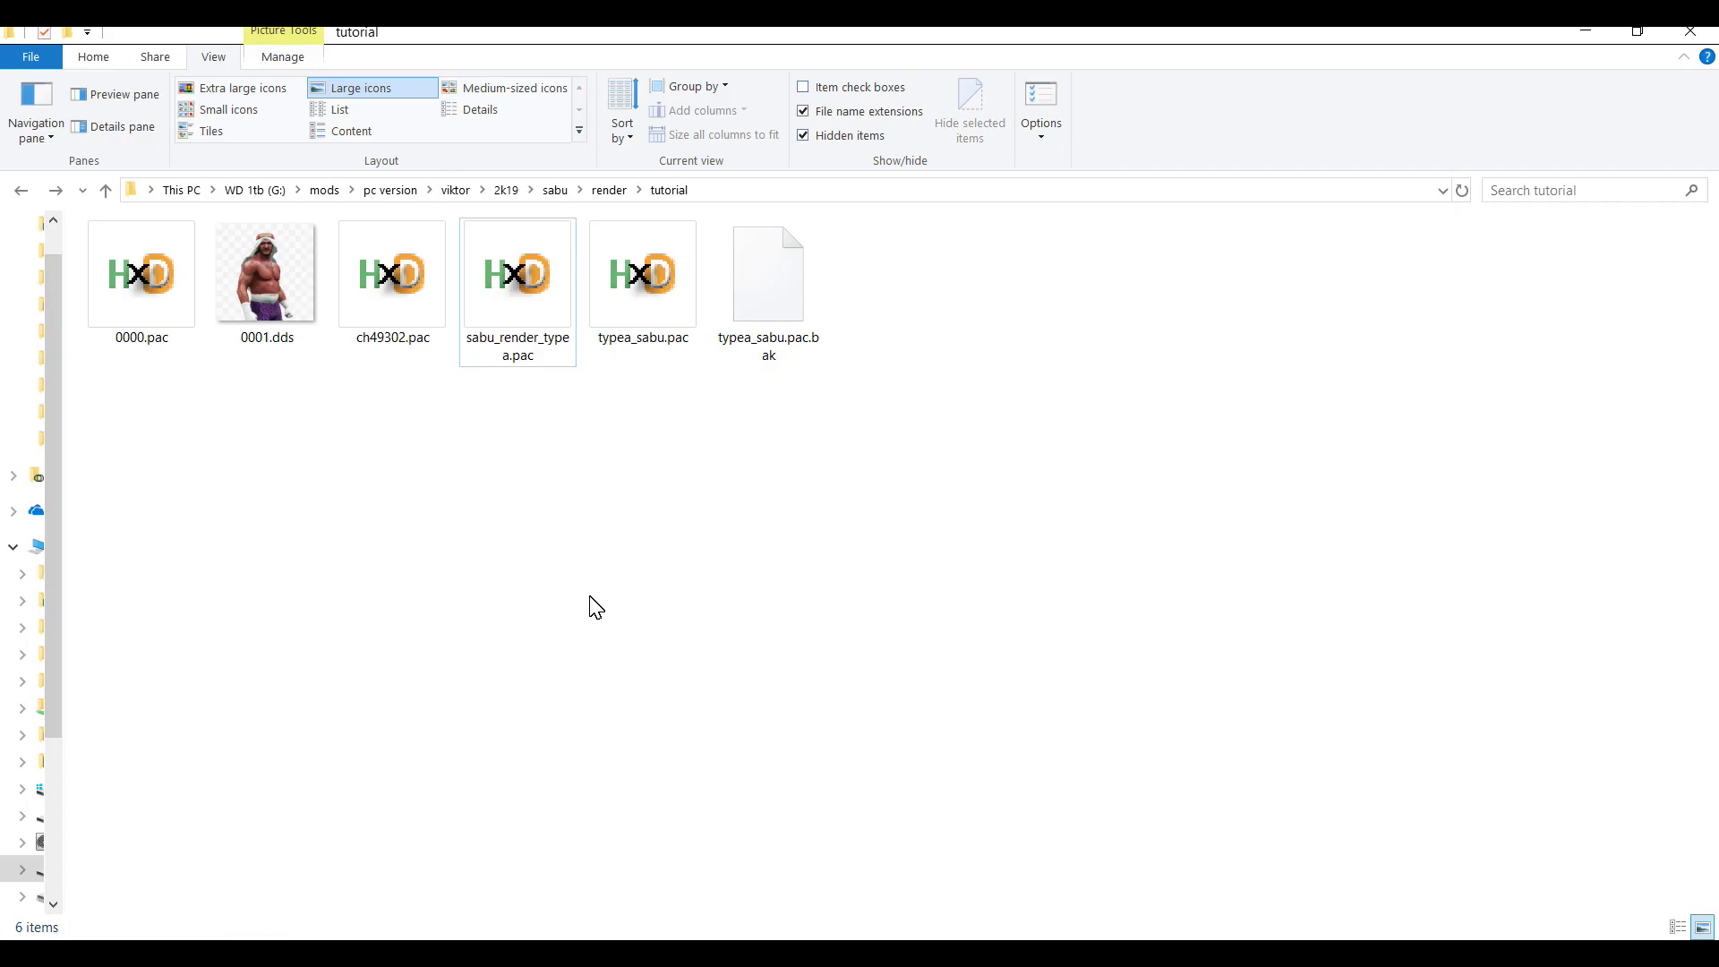
Copy typea_sabu.pac and typeb_sabu.pac from the render folder into the game's wwe19_singleread/texture/ssface folder
click(507, 369)
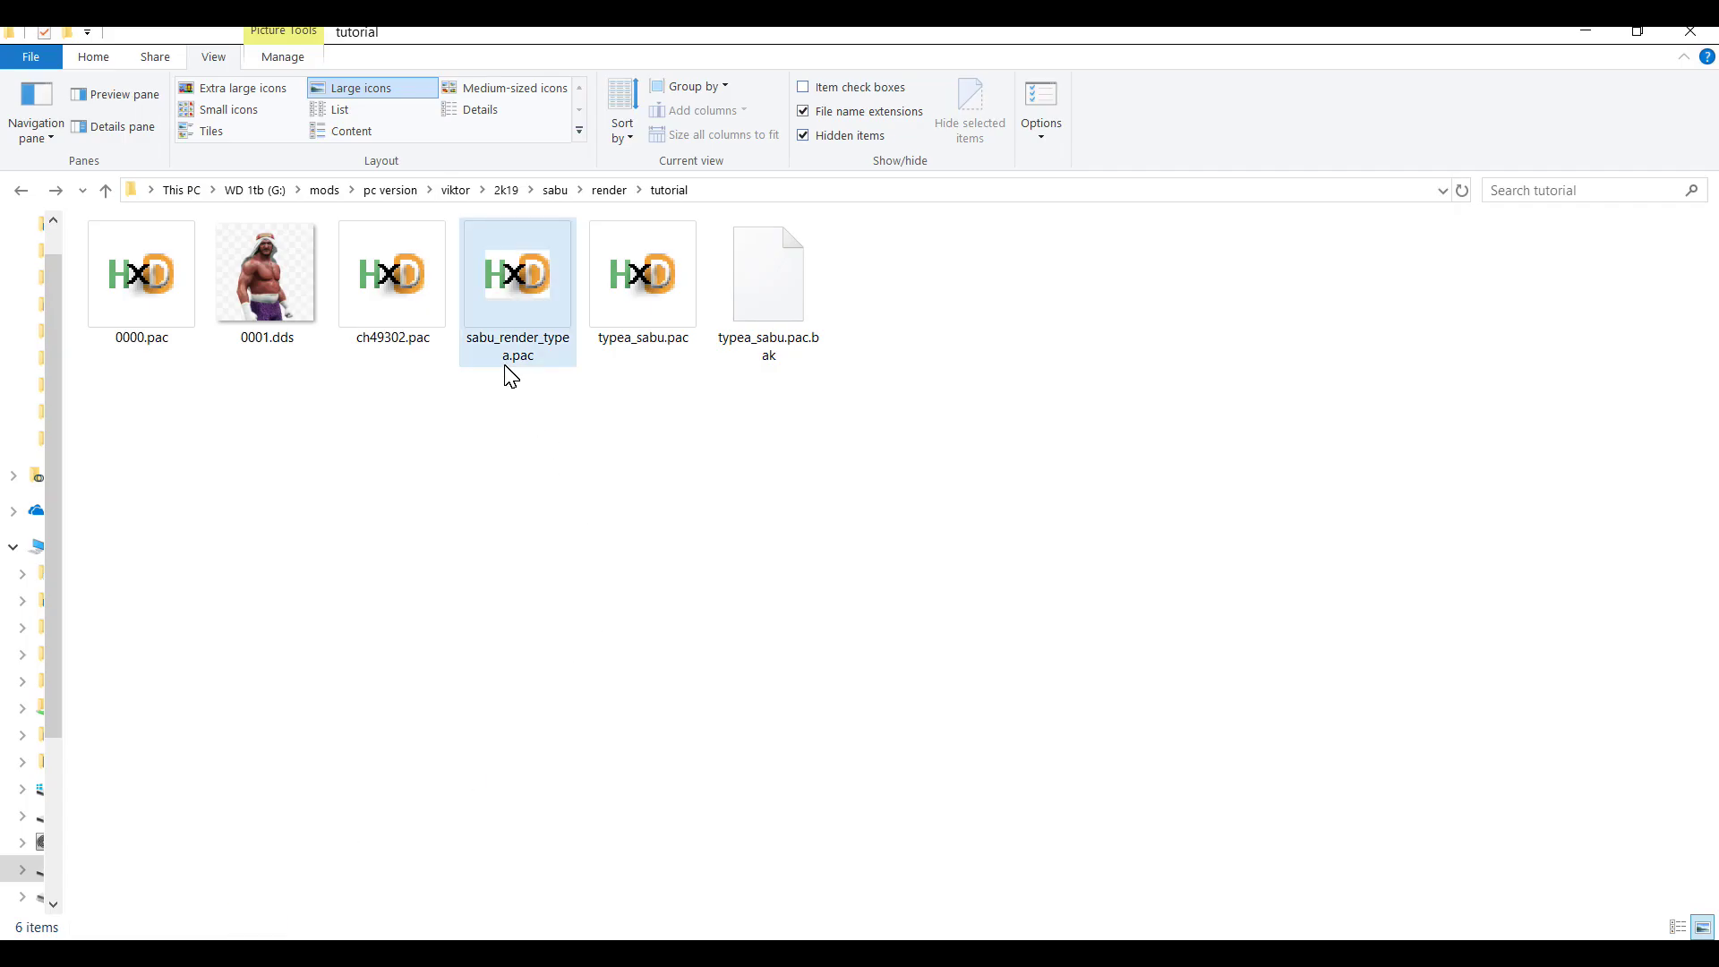
click(344, 953)
click(434, 860)
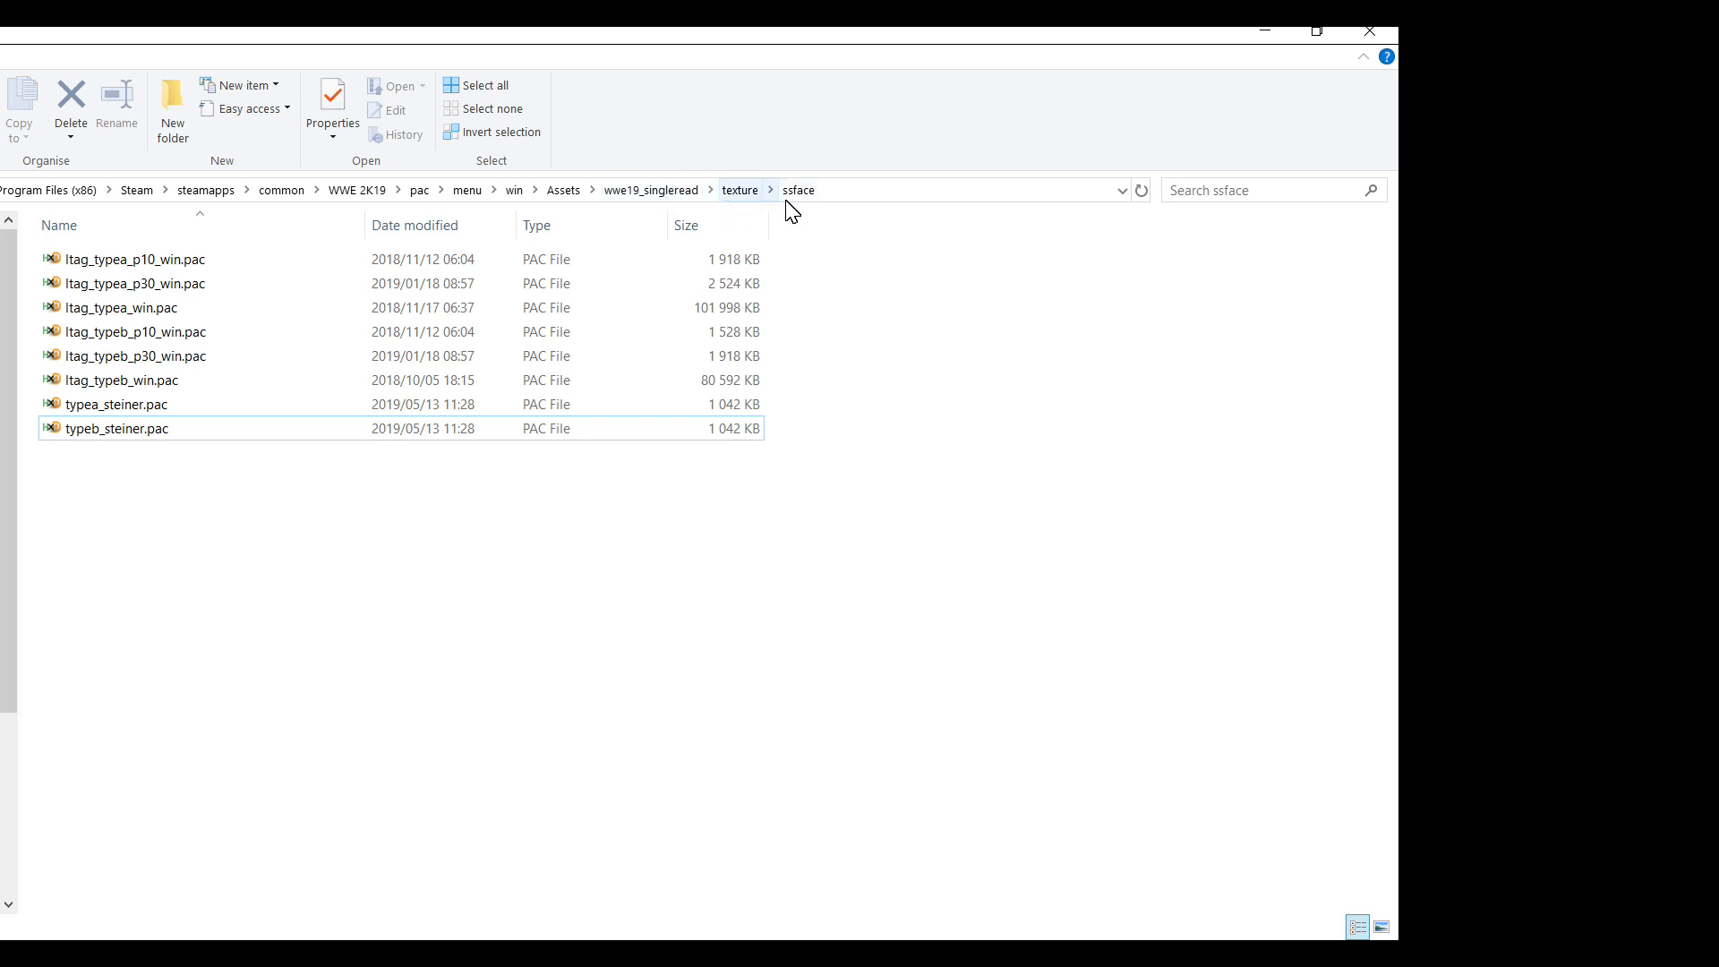
click(653, 537)
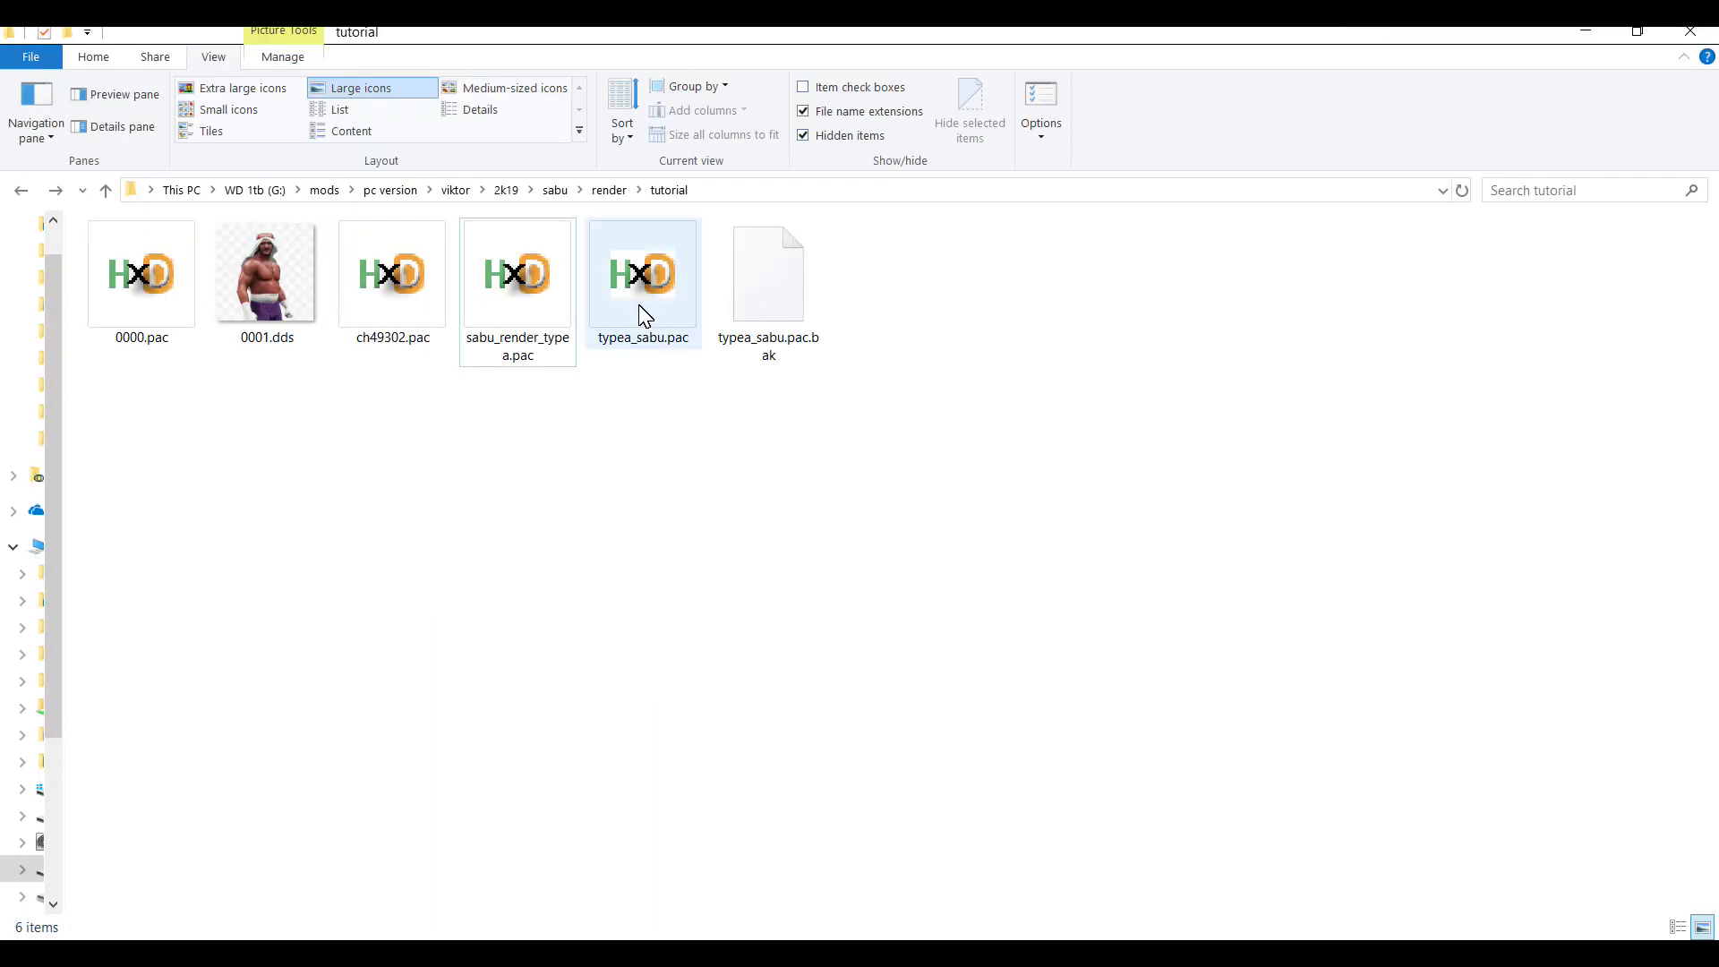
click(609, 190)
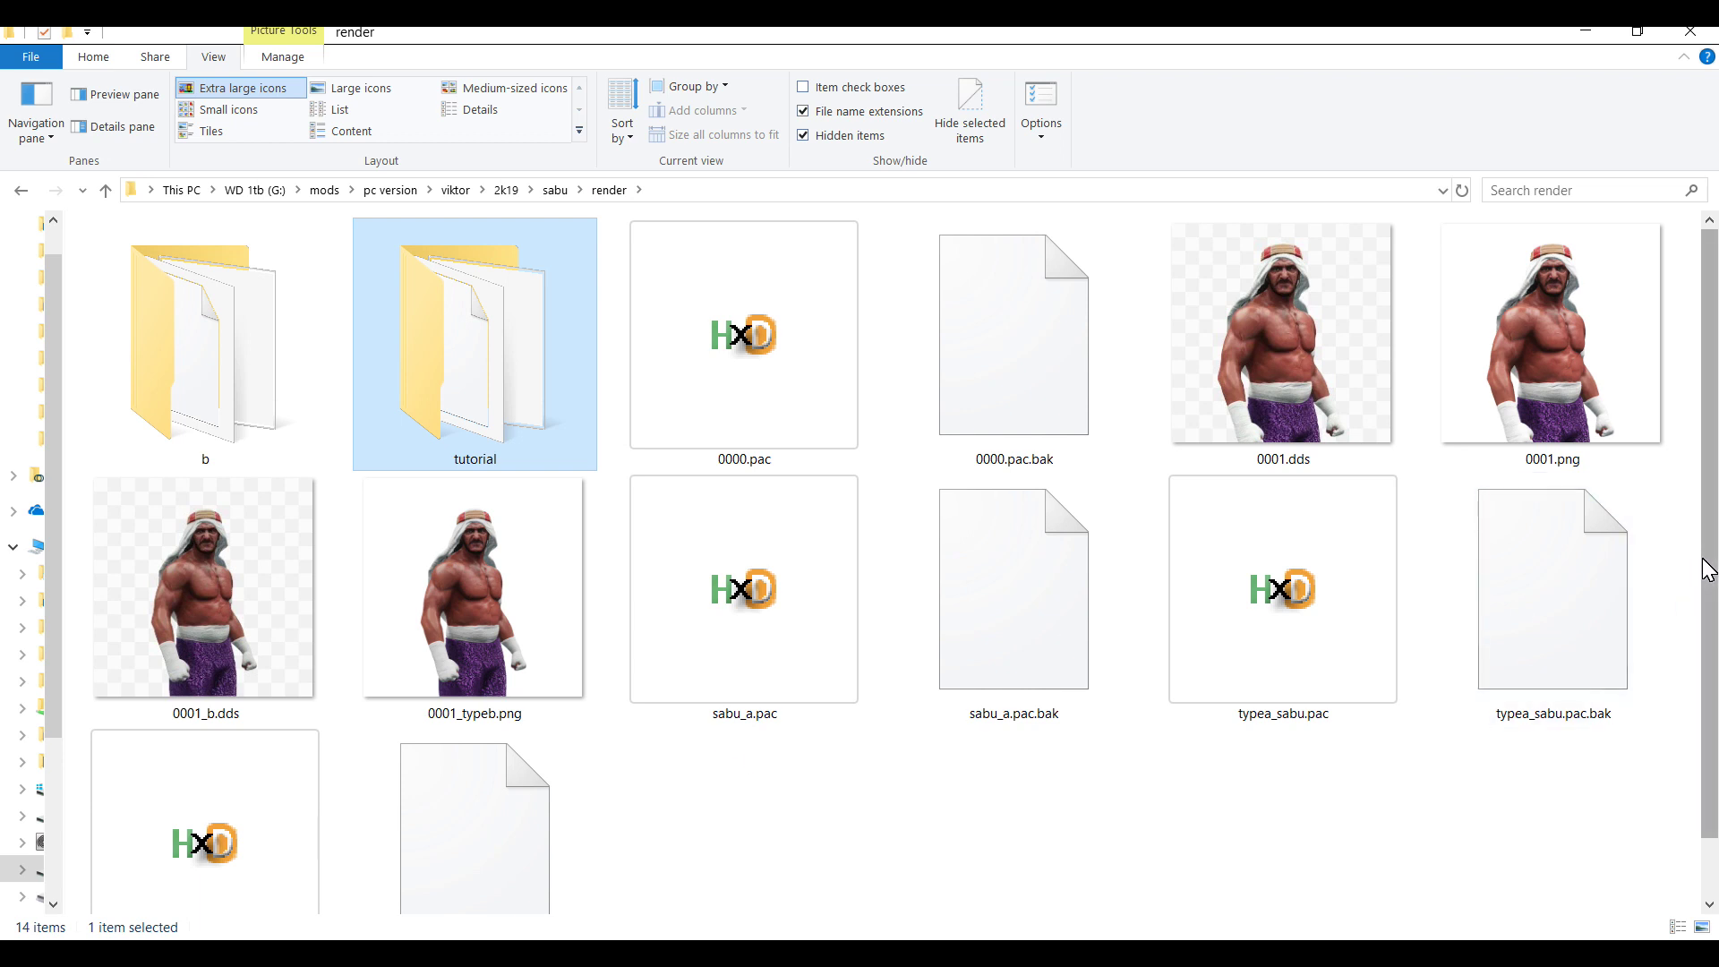
scroll(1710, 568, down, 1)
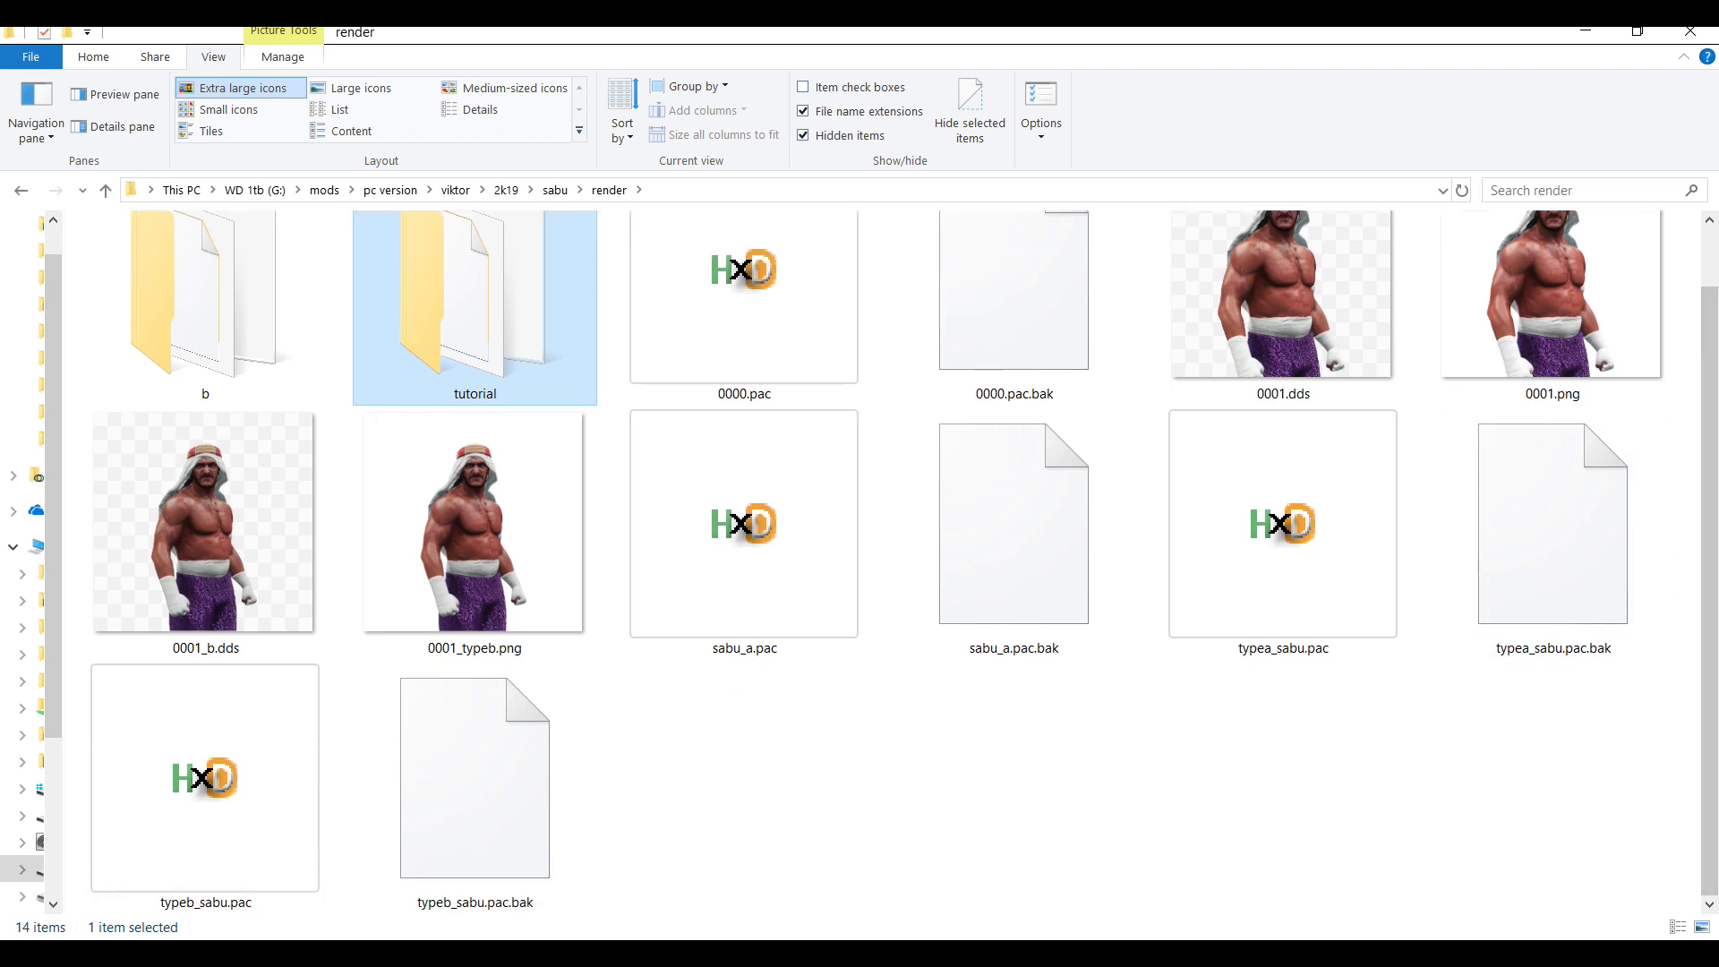
click(88, 860)
ctrl+click(1242, 573)
key(alt+Tab)
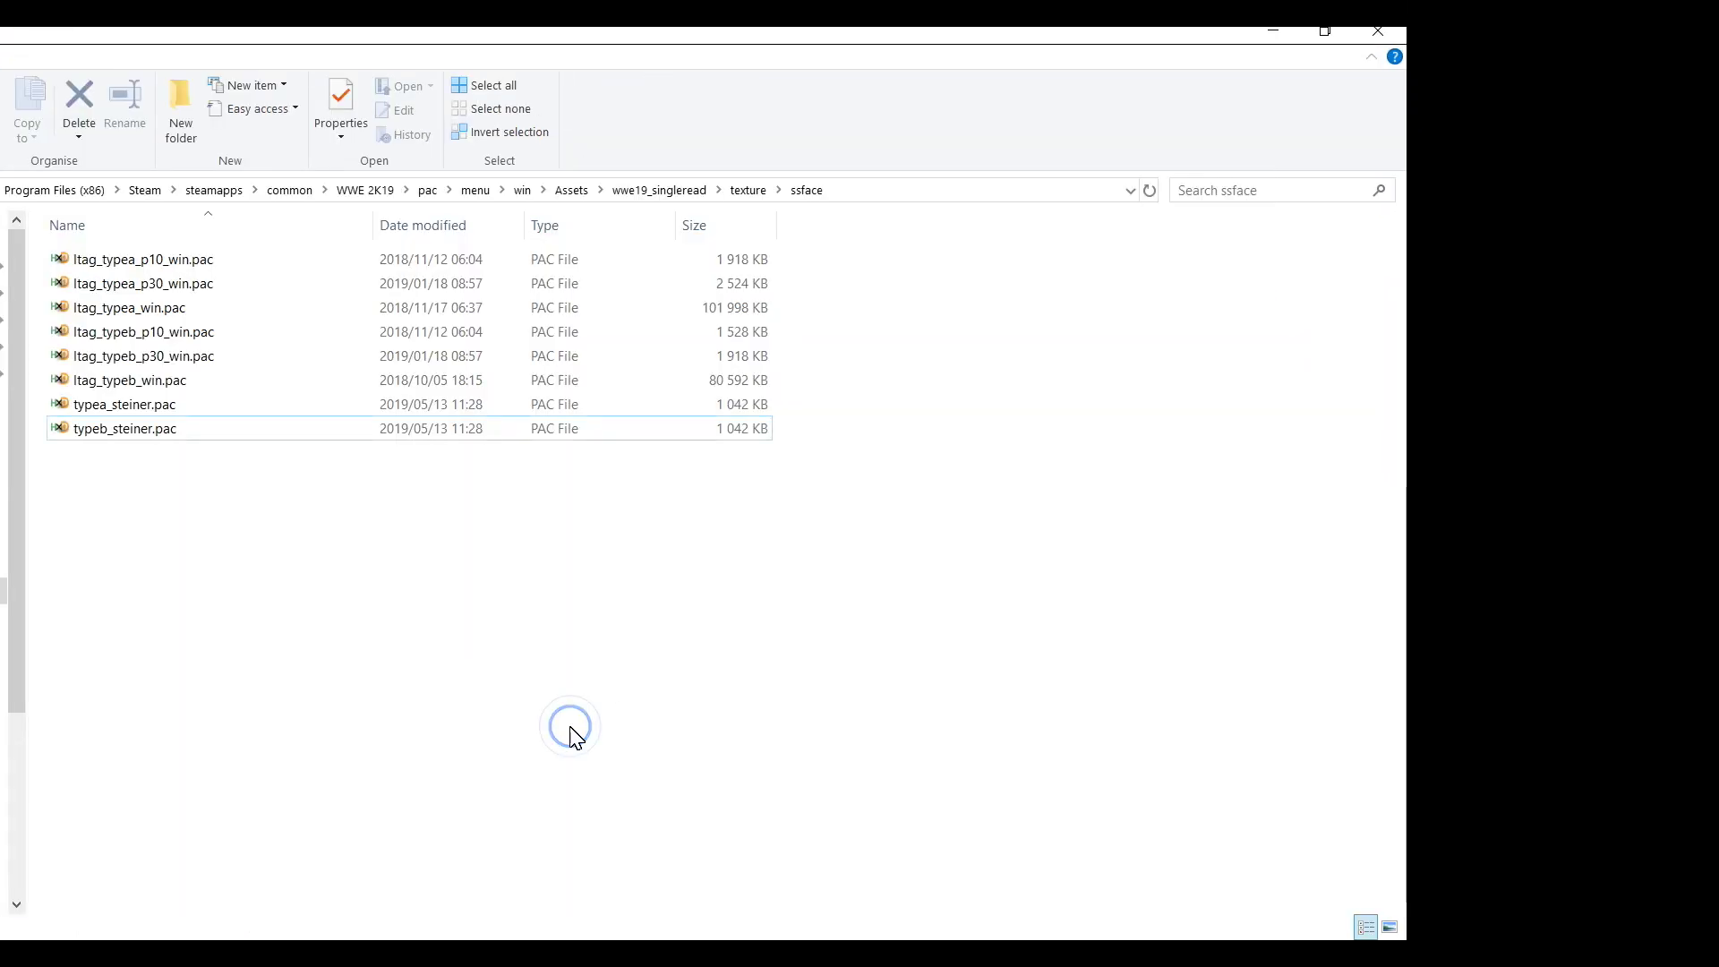
key(ctrl+v)
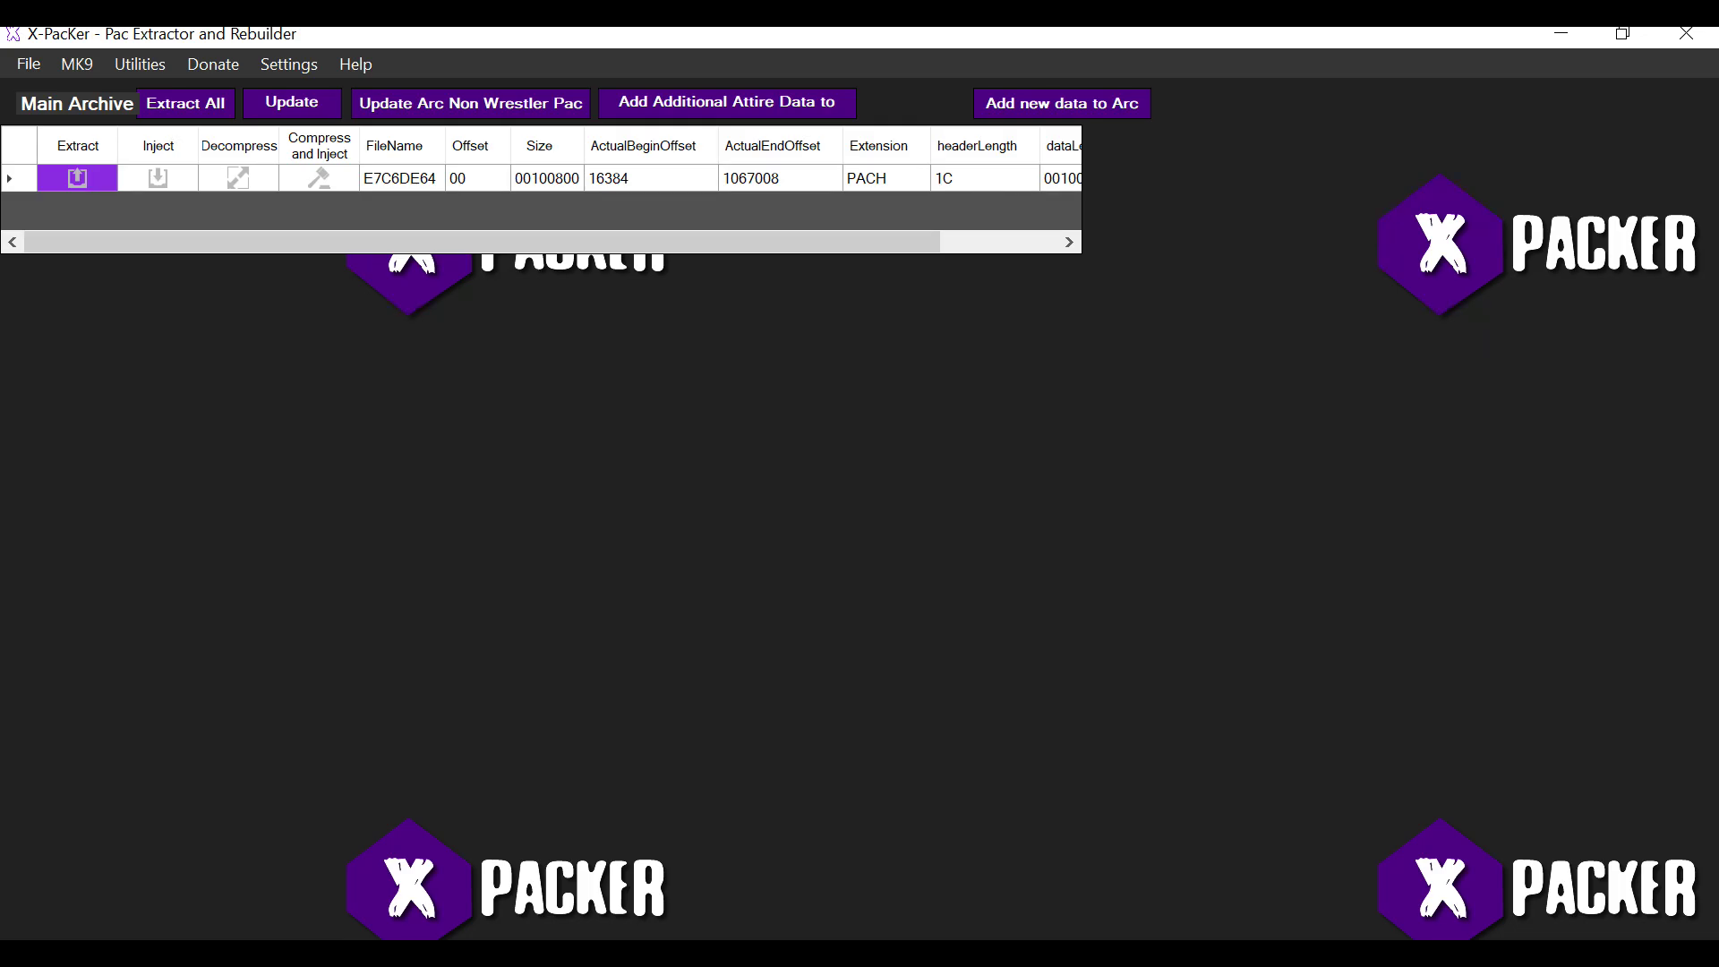
Create a 2k18 / 2k19 def file in X-Packer from the game's pac folder, saving it in the WWE 2K19 folder
click(140, 64)
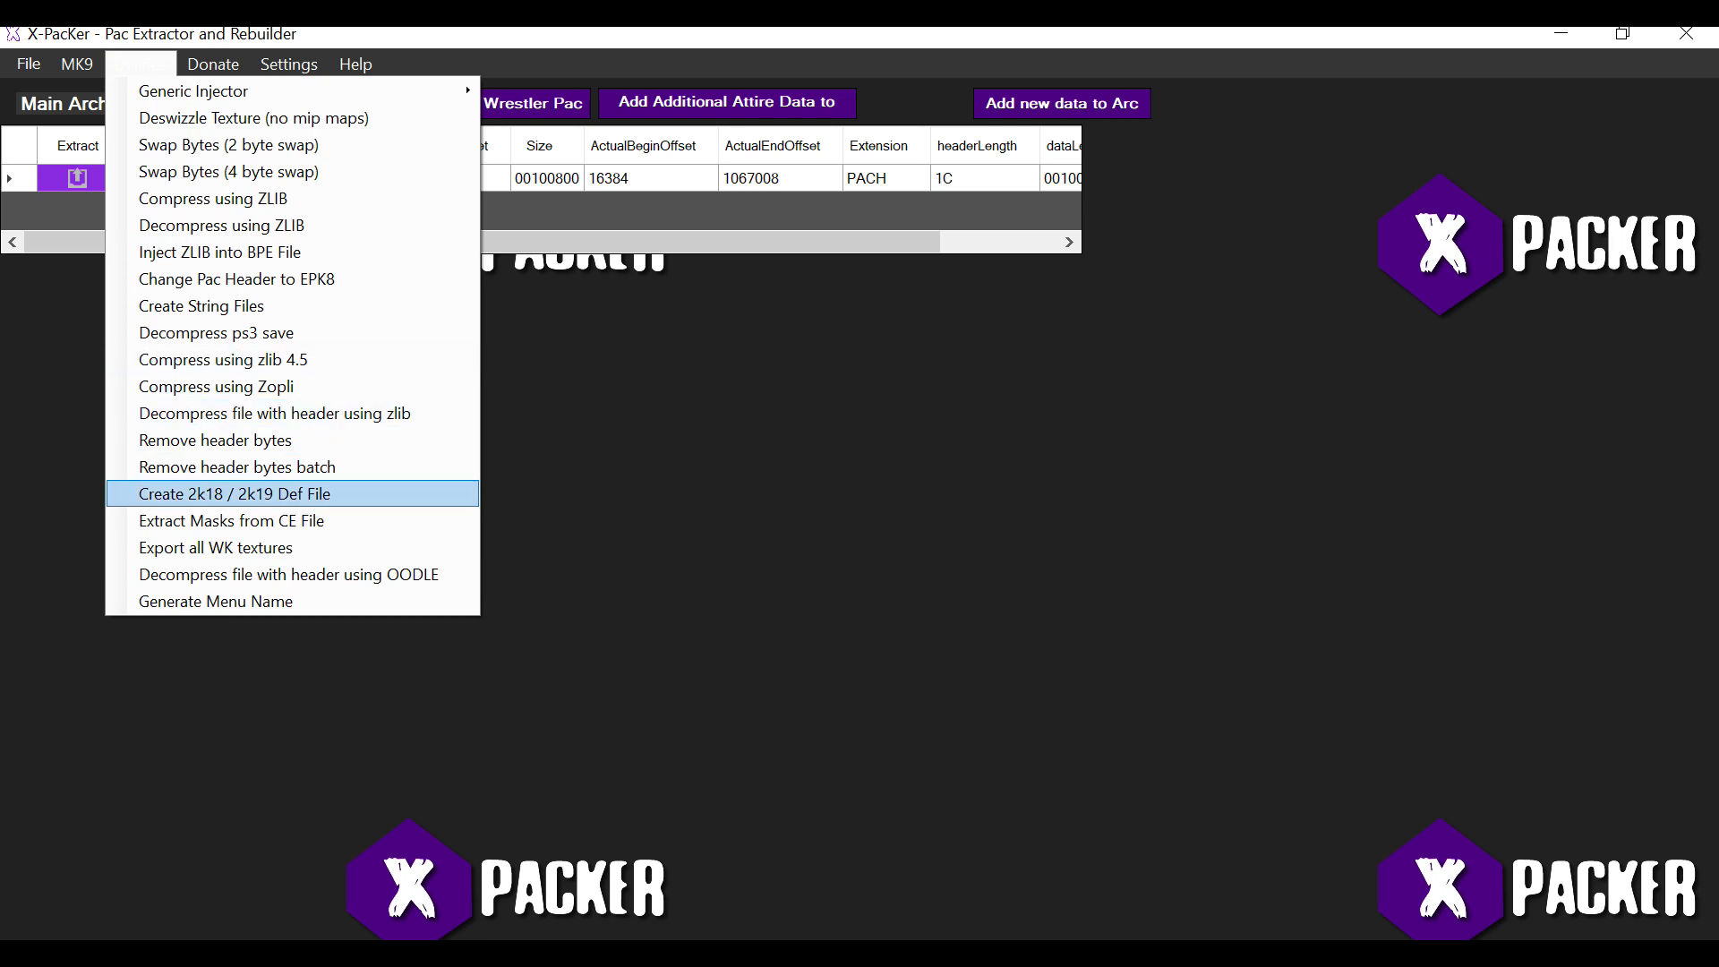
click(234, 493)
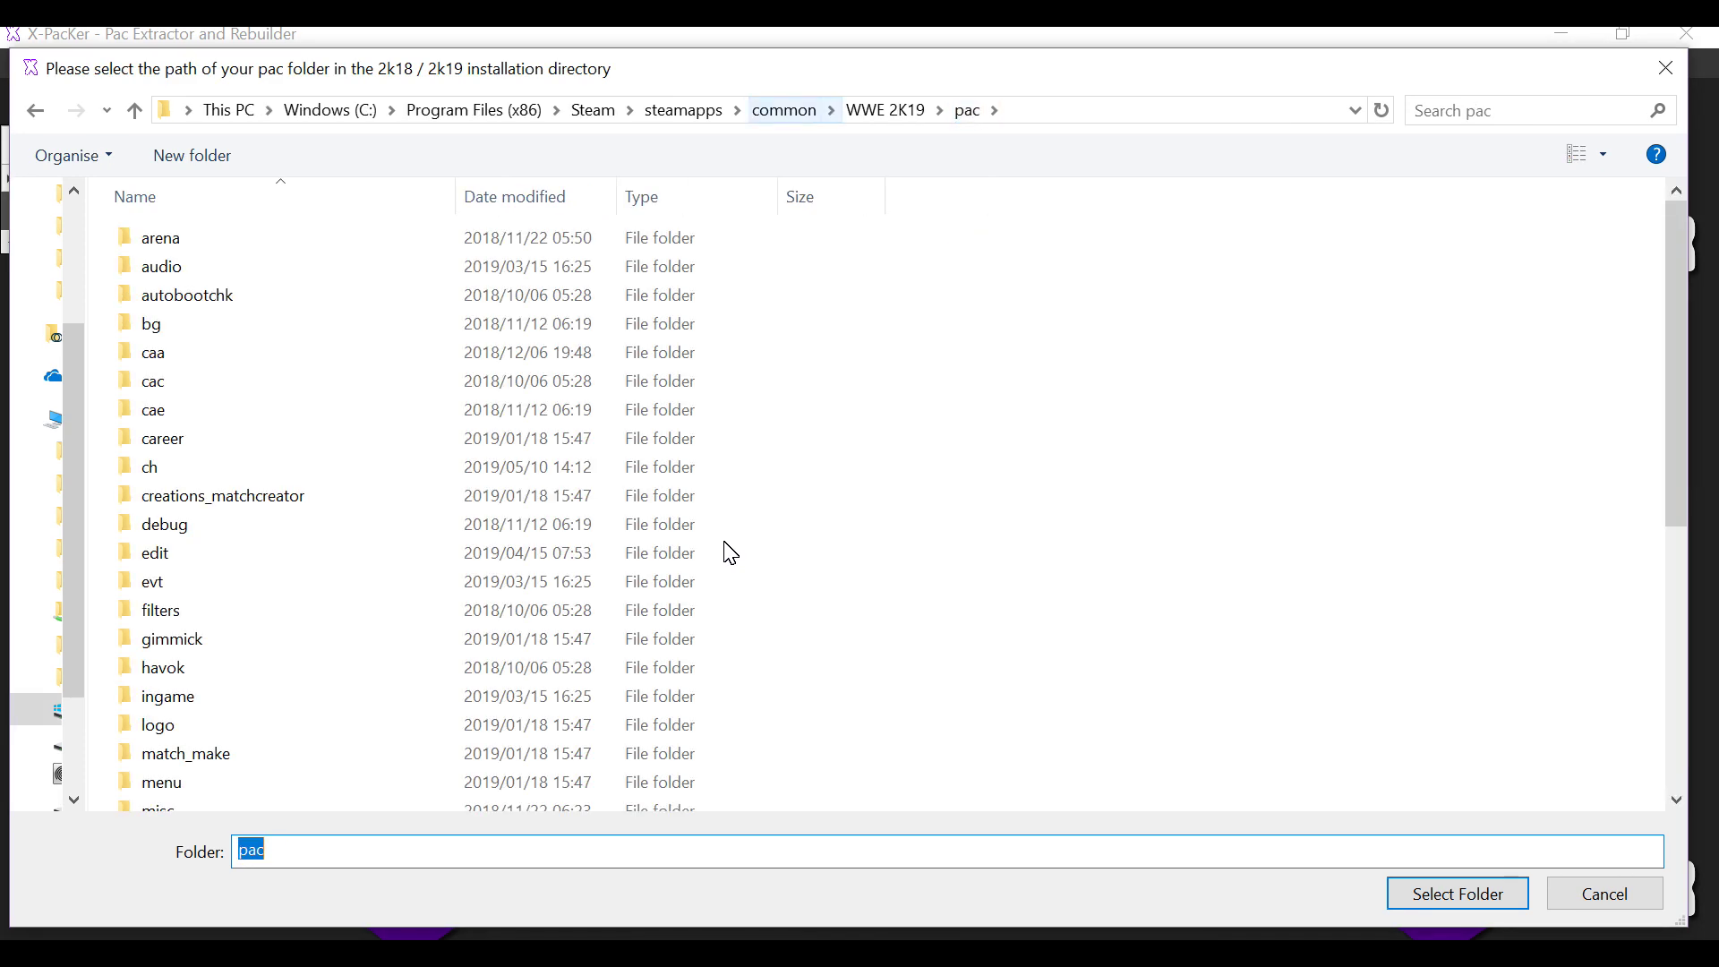
key(Return)
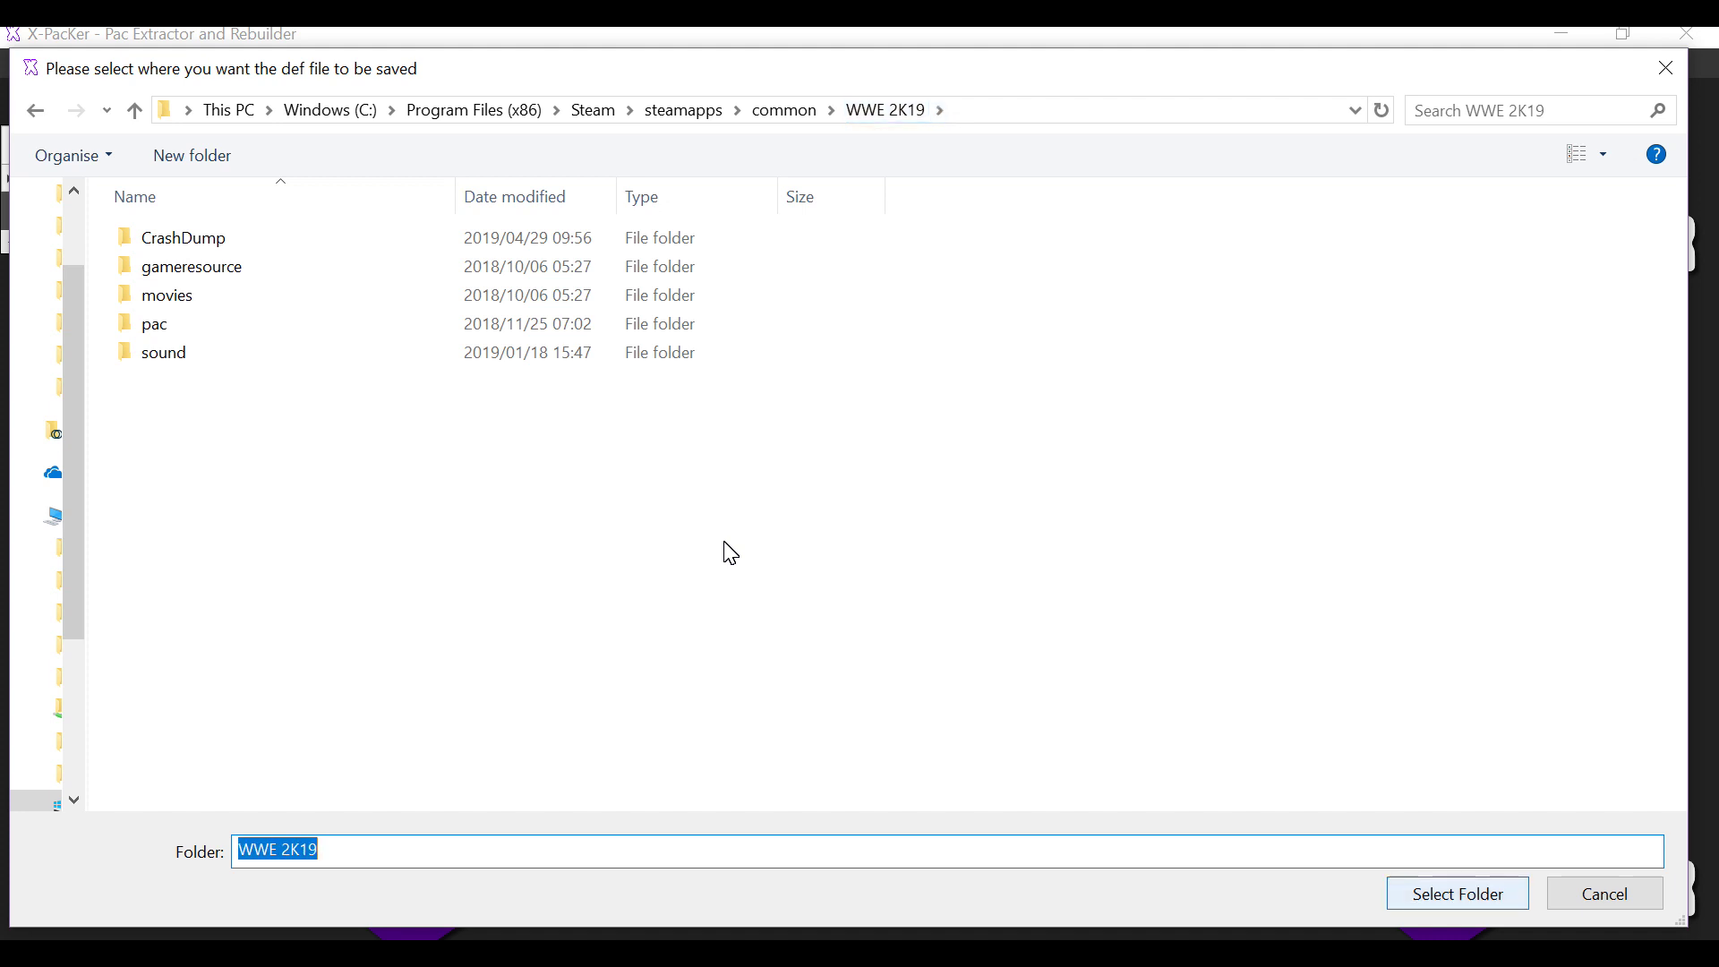
key(Return)
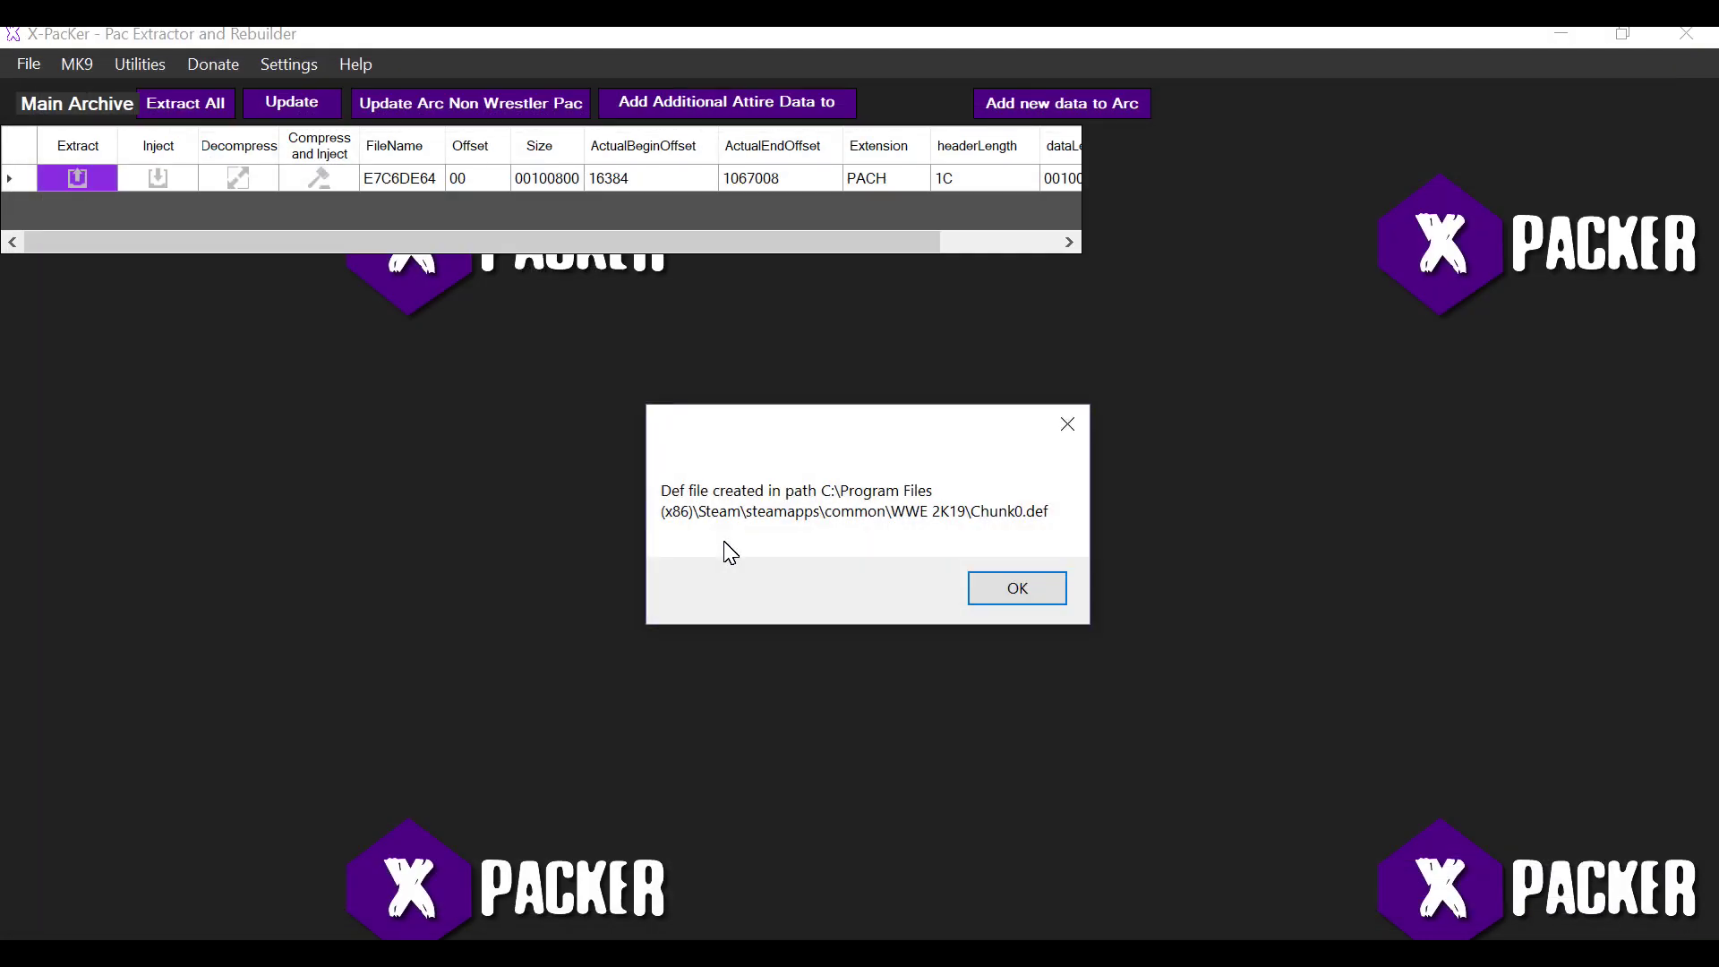
key(Return)
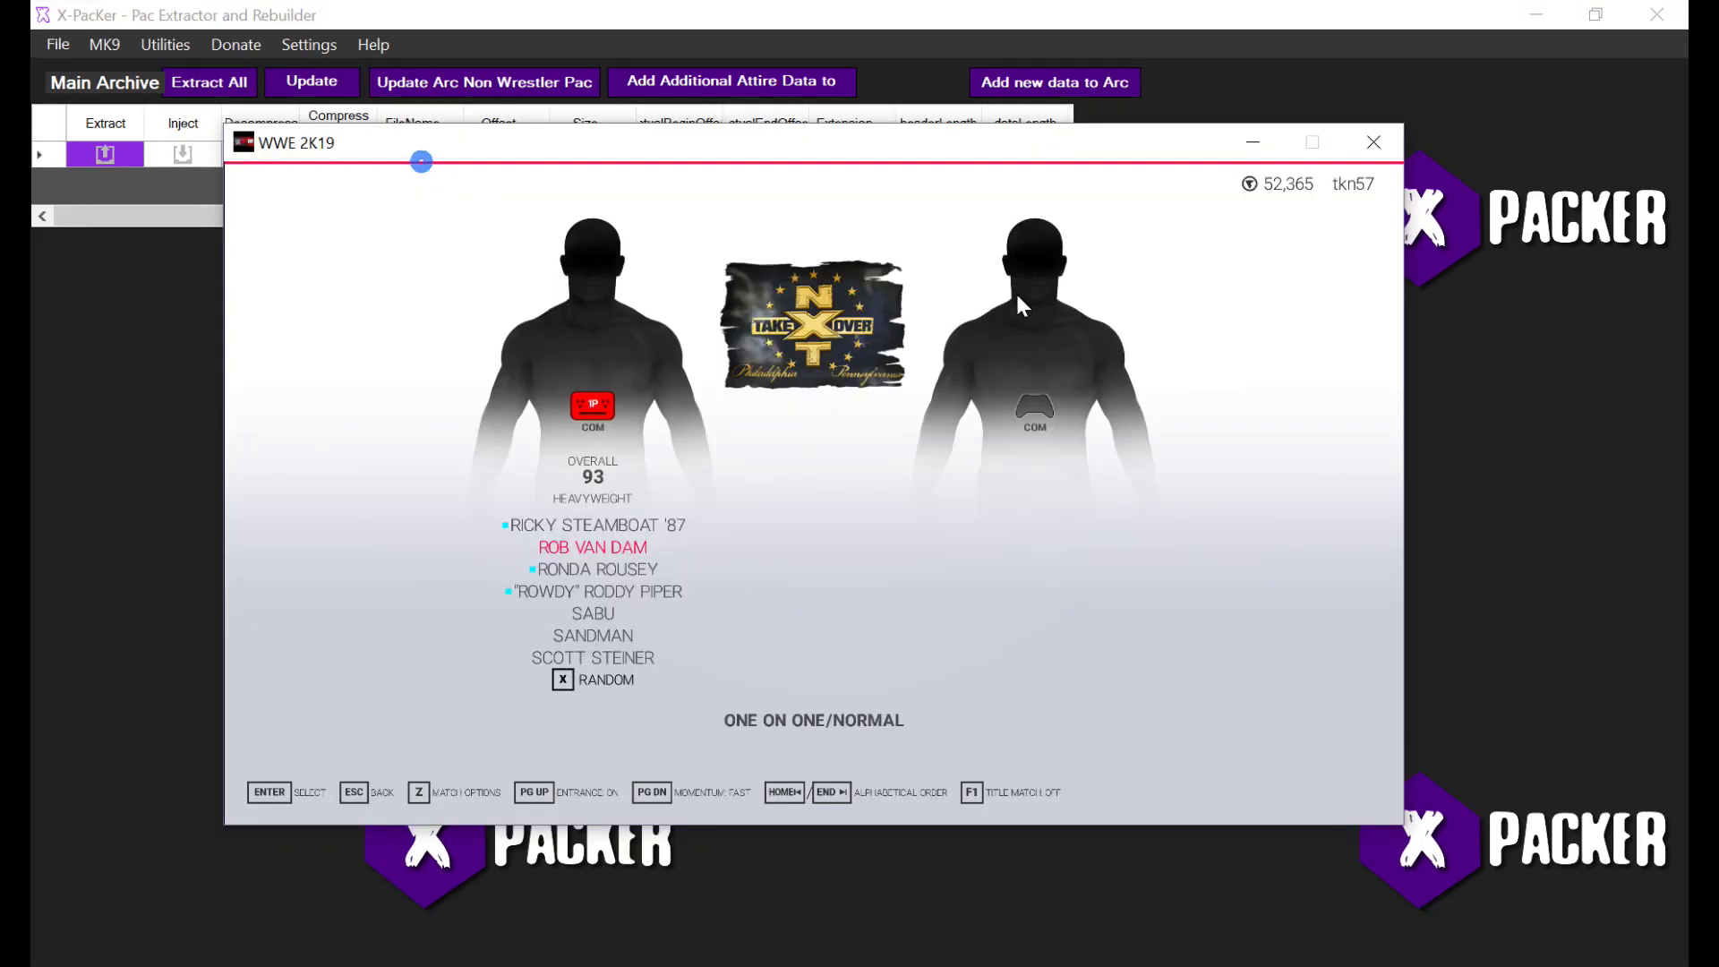
In WWE 2K19, select Sabu with Attire 1 as the first wrestler to check his render
key(Down)
key(Down)
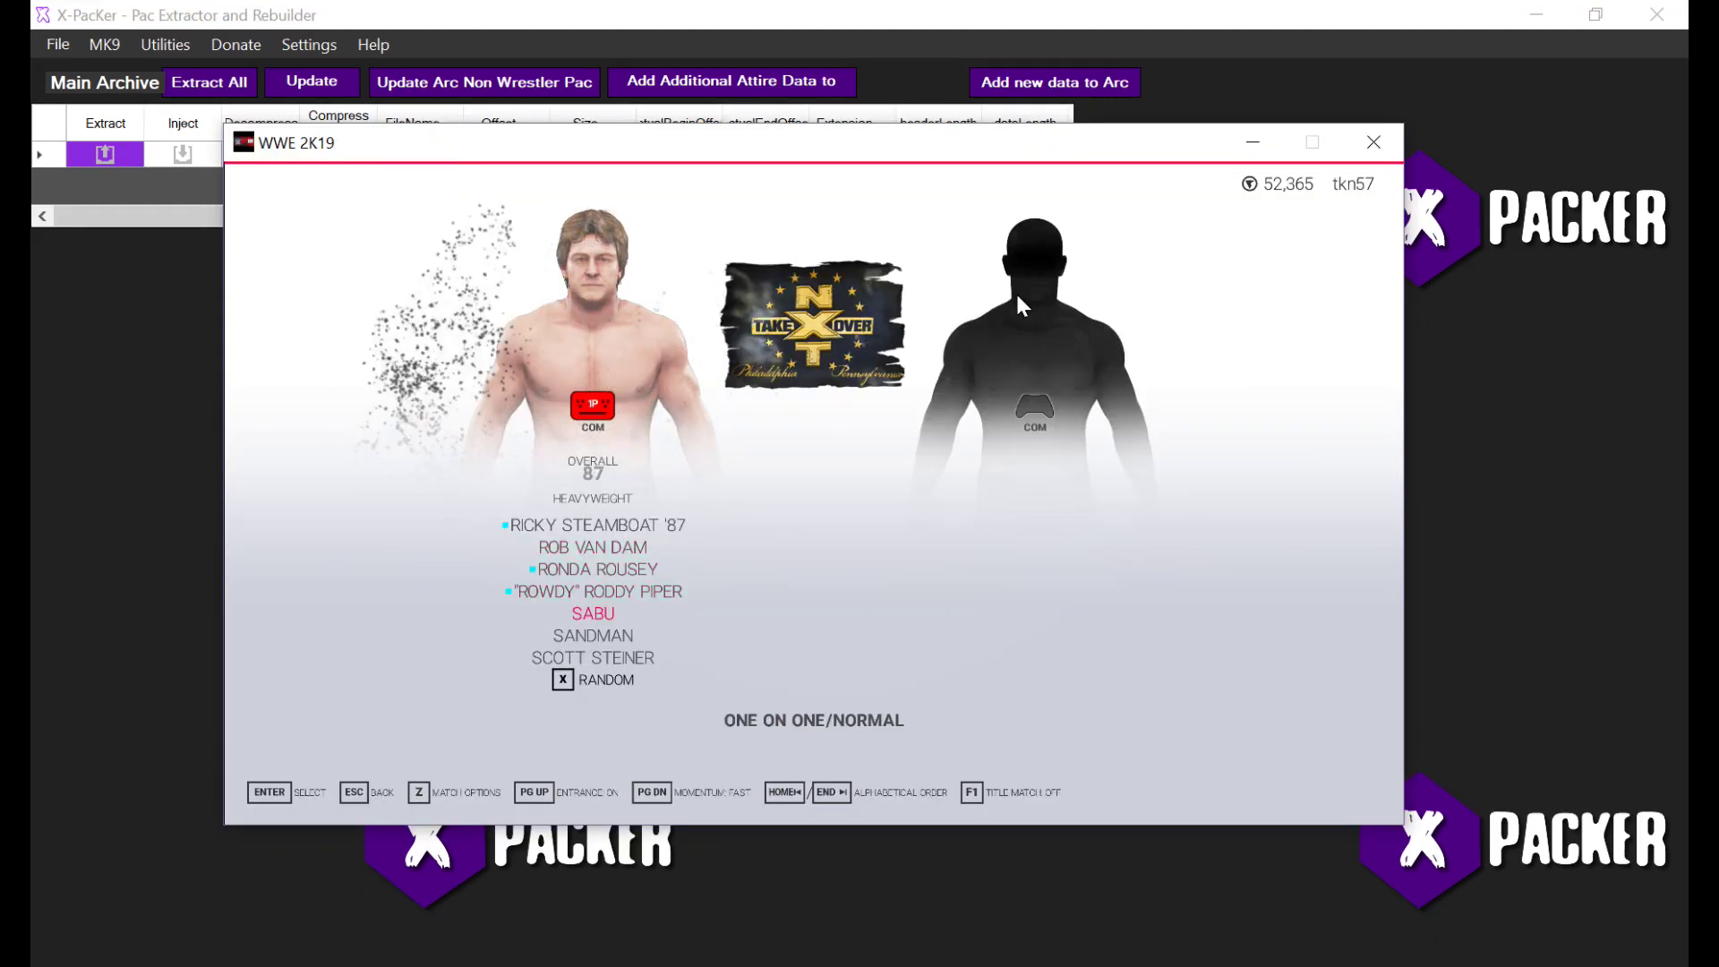
key(Return)
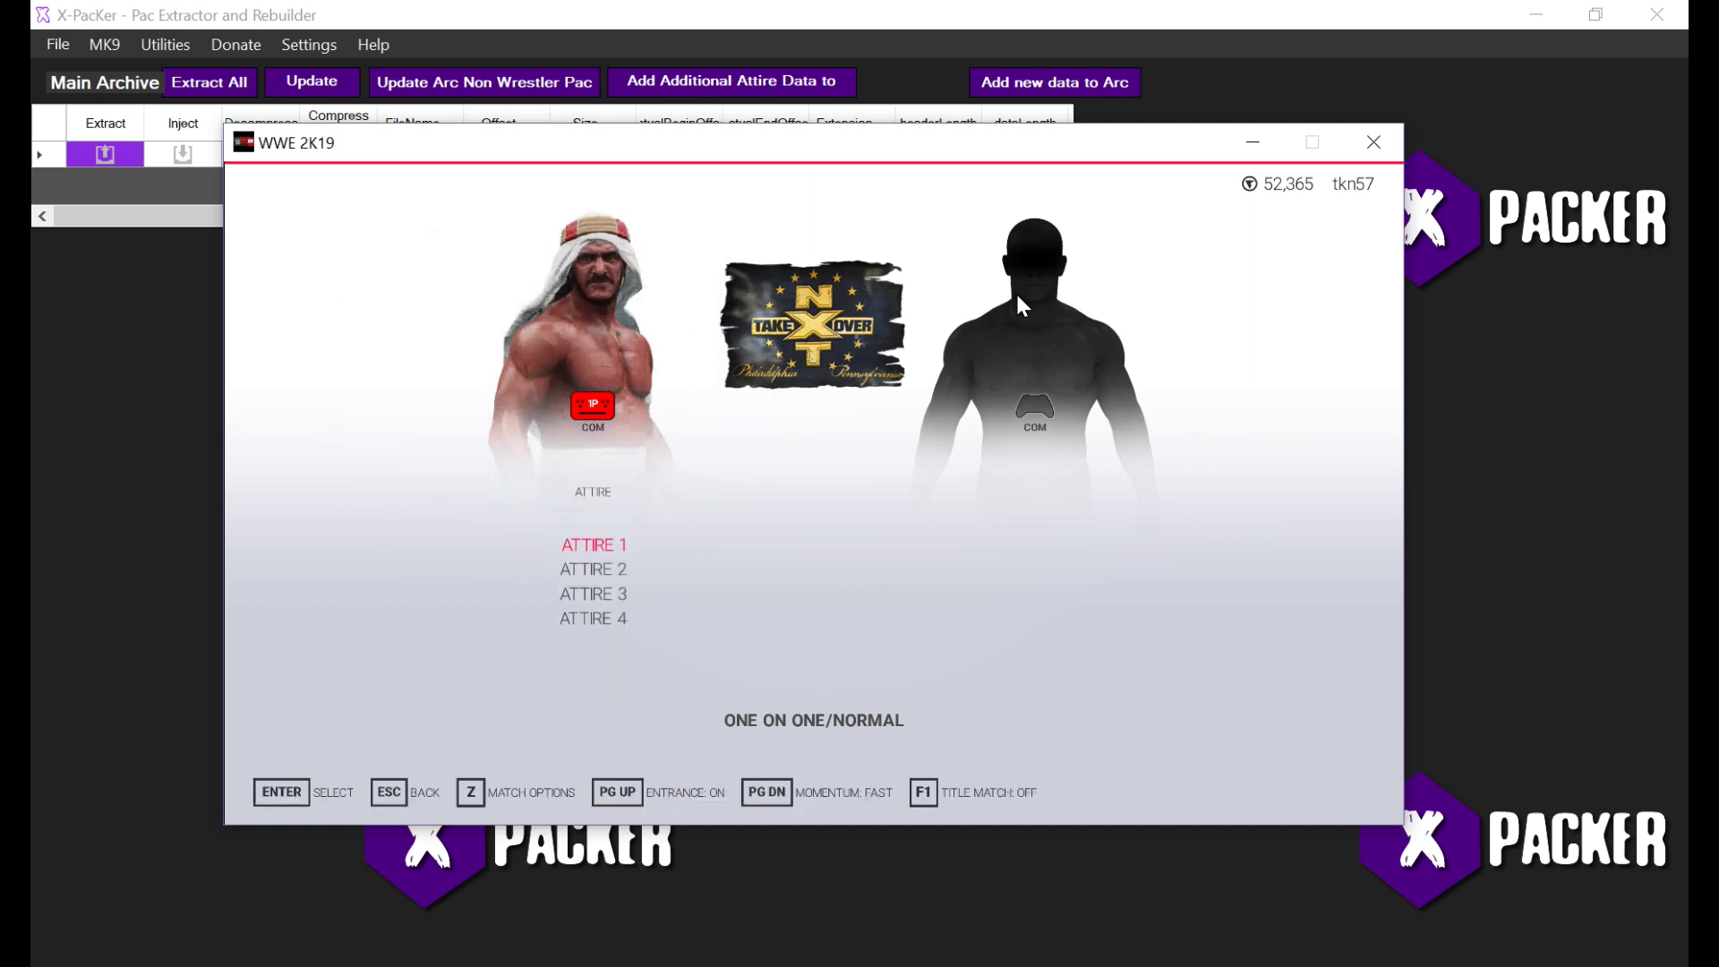
key(Return)
key(Return)
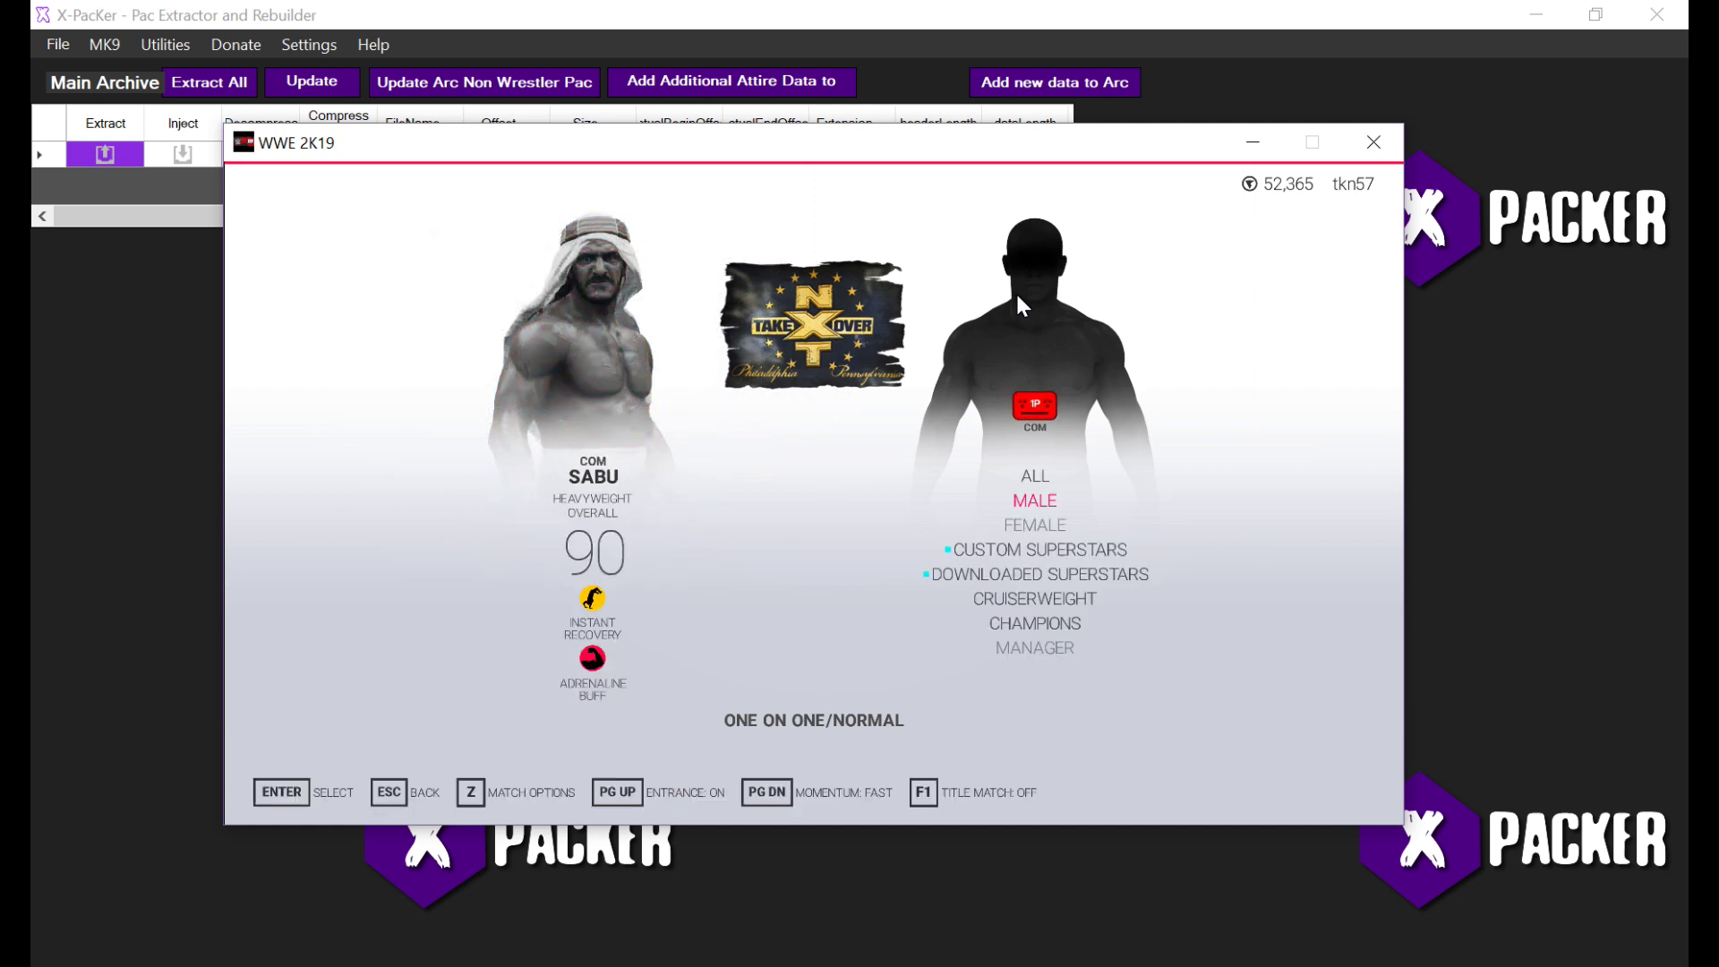
Browse the male roster for the second wrestler and choose an opponent
key(Down)
key(Return)
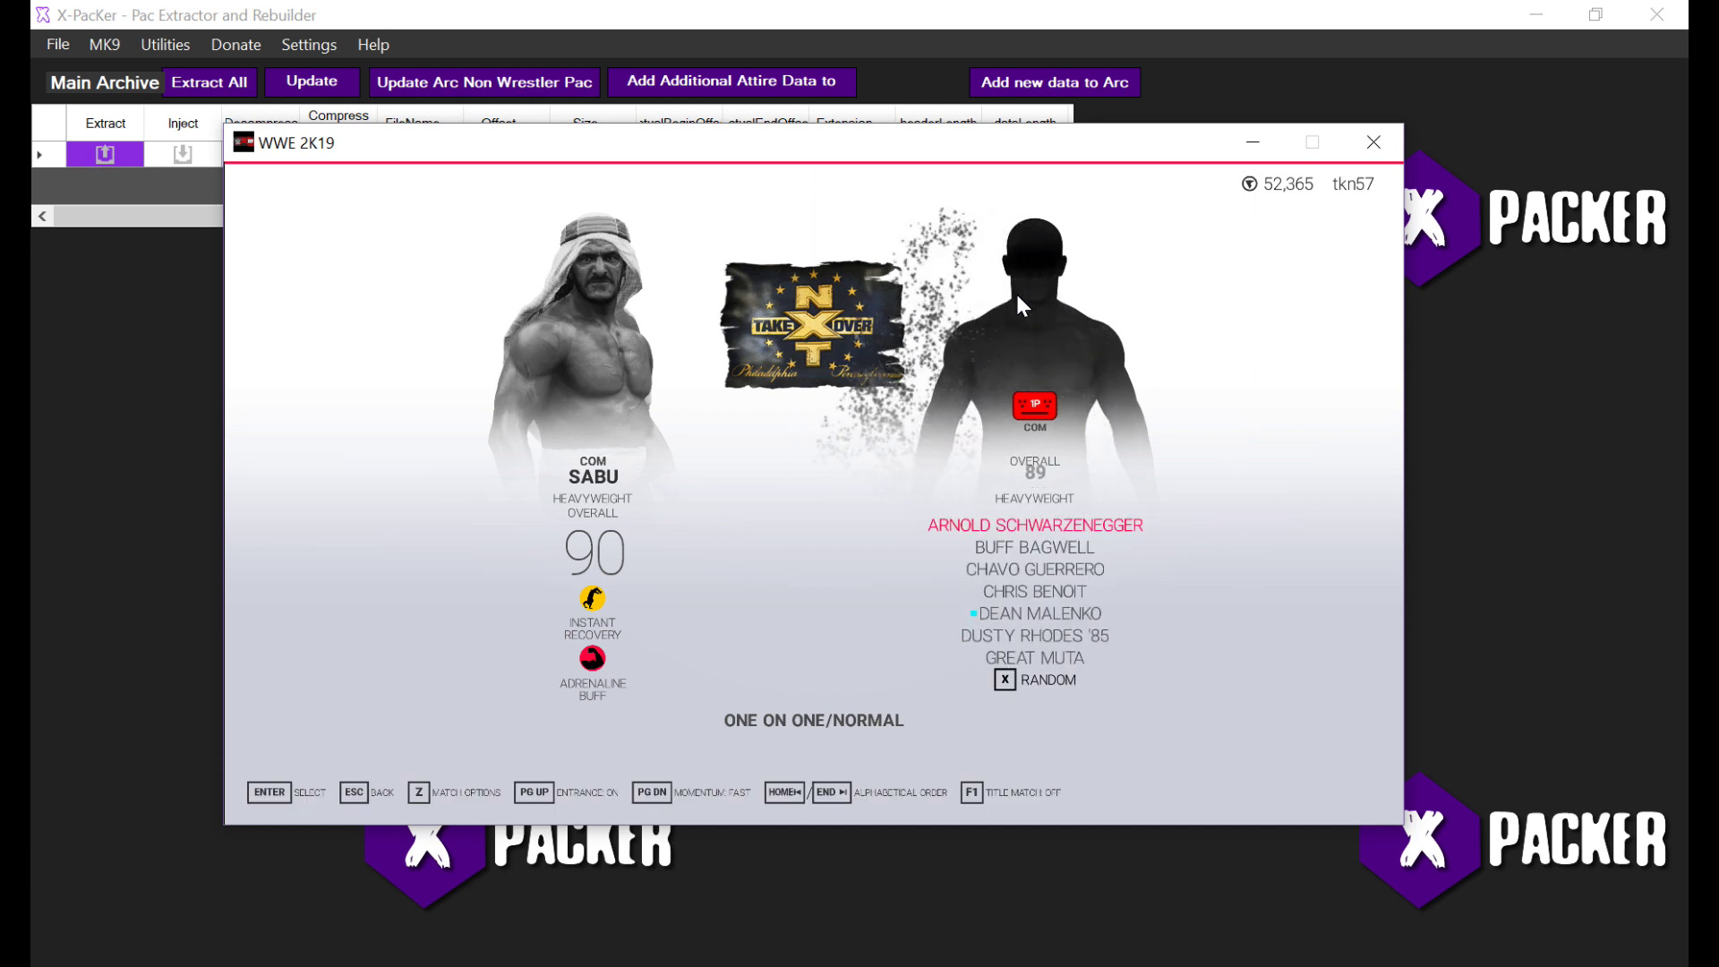
key(Down)
key(Down)
key(Down)
key(Down)
key(Down)
key(Down)
key(Down)
key(Down)
key(Down)
key(Down)
key(Down)
key(Down)
key(Down)
key(Down)
key(Down)
key(Up)
key(Up)
key(Up)
key(Return)
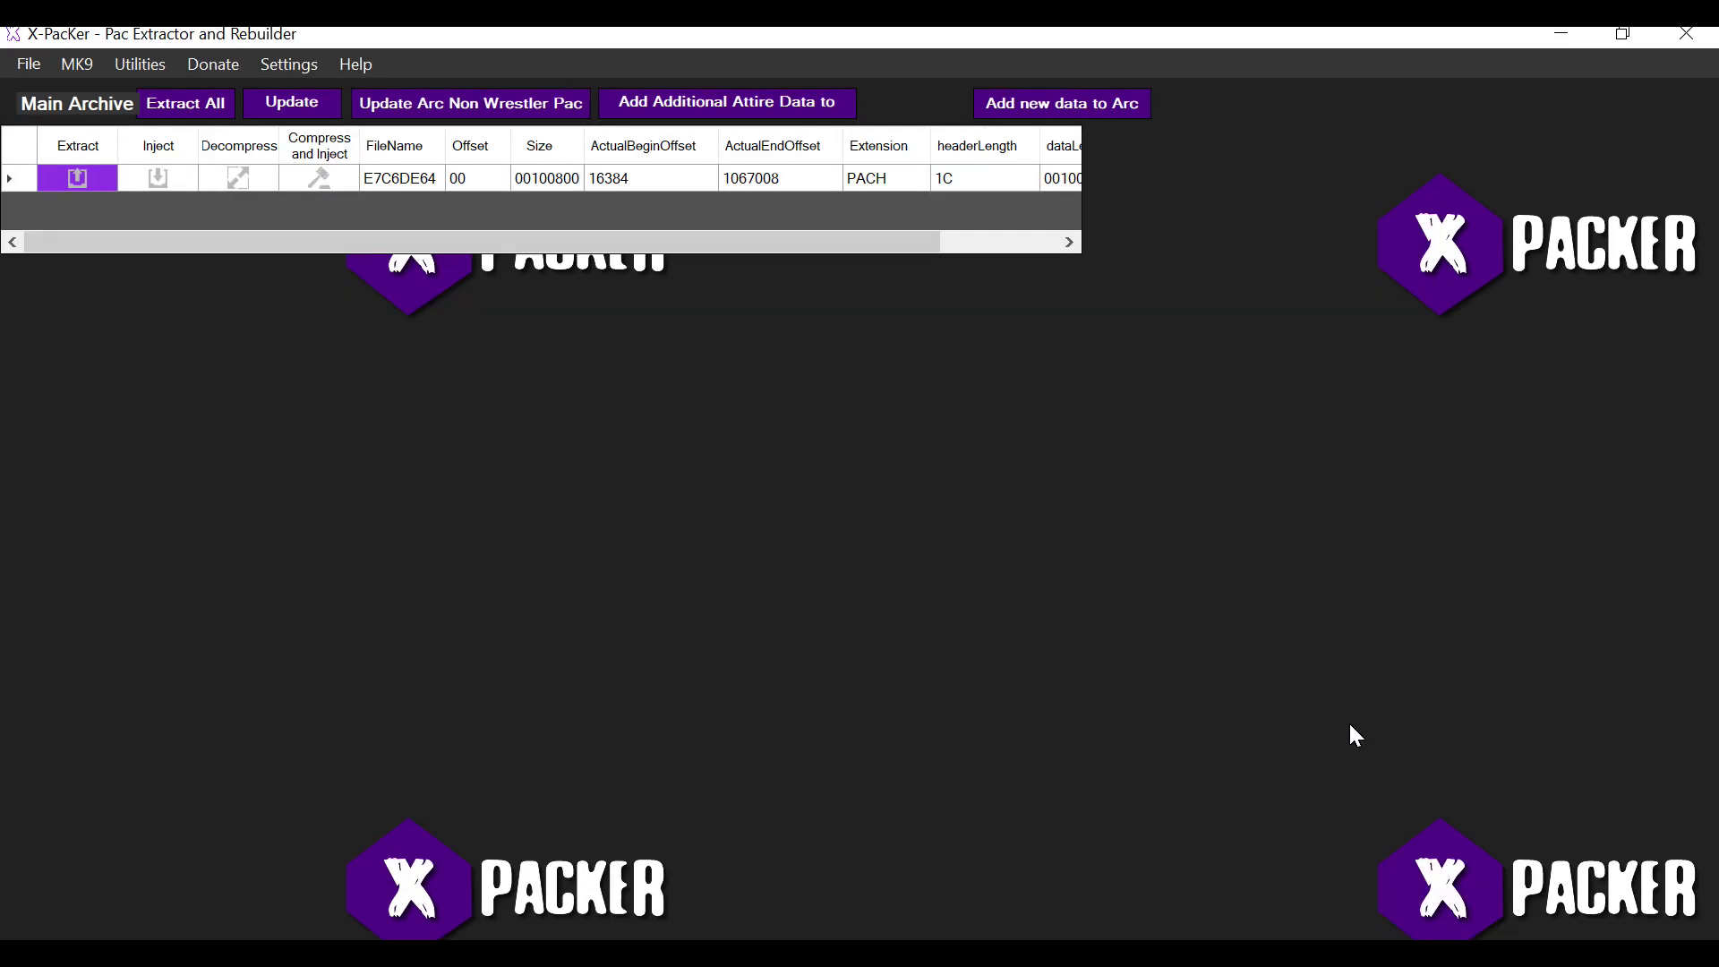